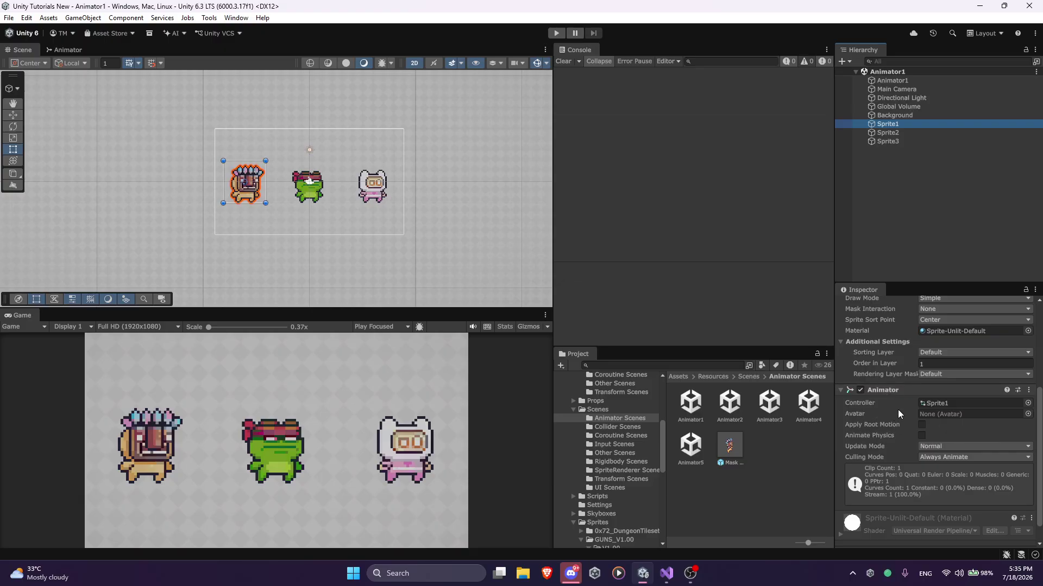
Find the option for creating an Animator Controller asset in the Resources/Animations folder
scroll(601, 441, up, 4)
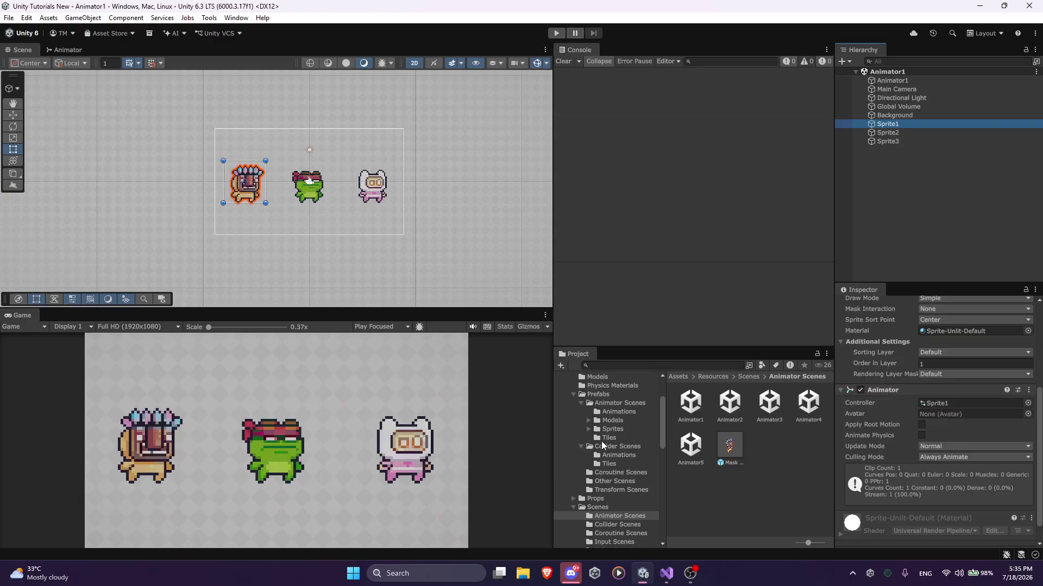
scroll(605, 429, up, 3)
click(611, 419)
scroll(760, 489, down, 3)
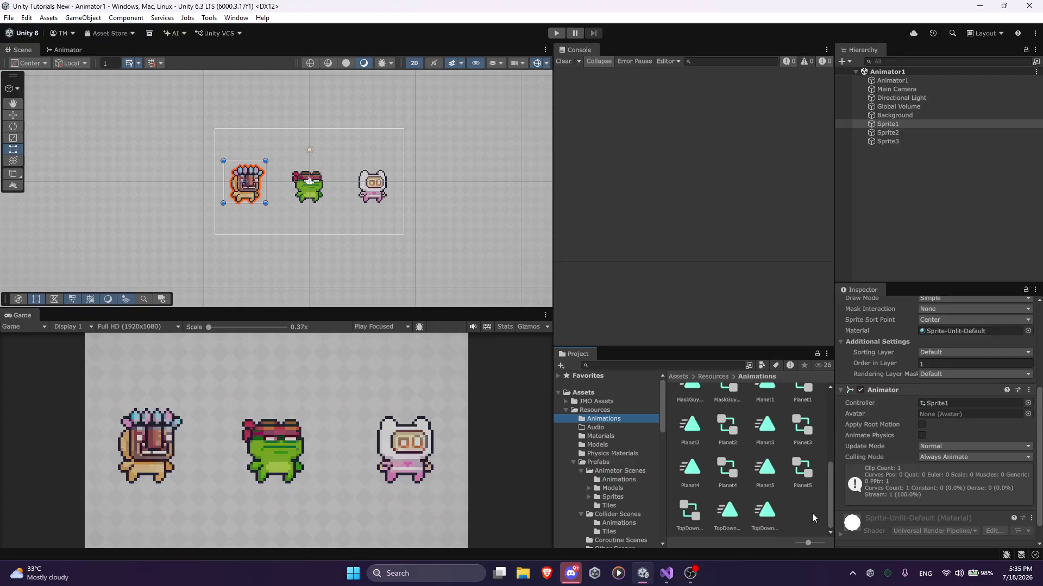
right_click(782, 515)
mouse_move(872, 209)
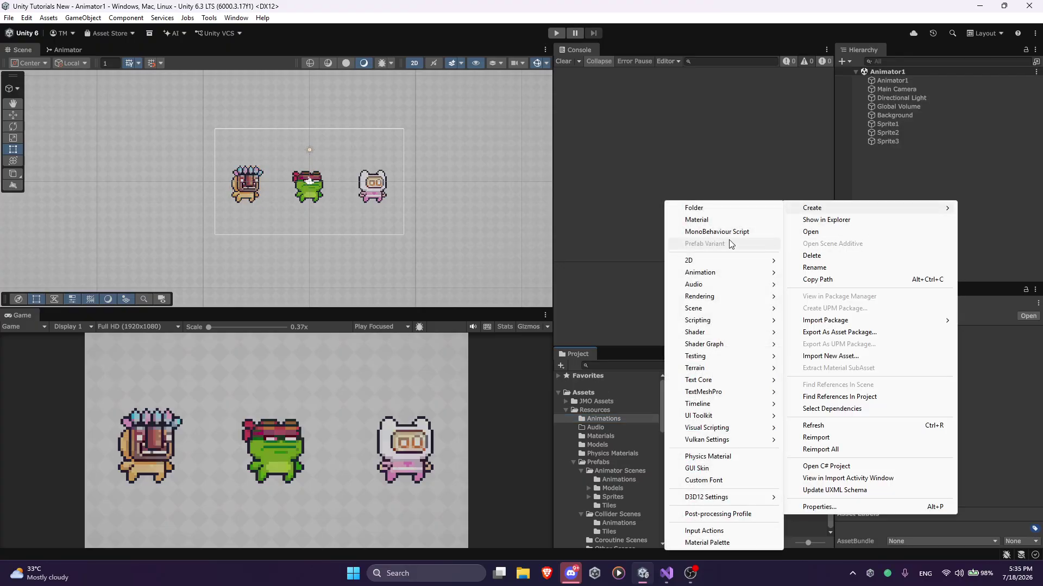
mouse_move(722, 272)
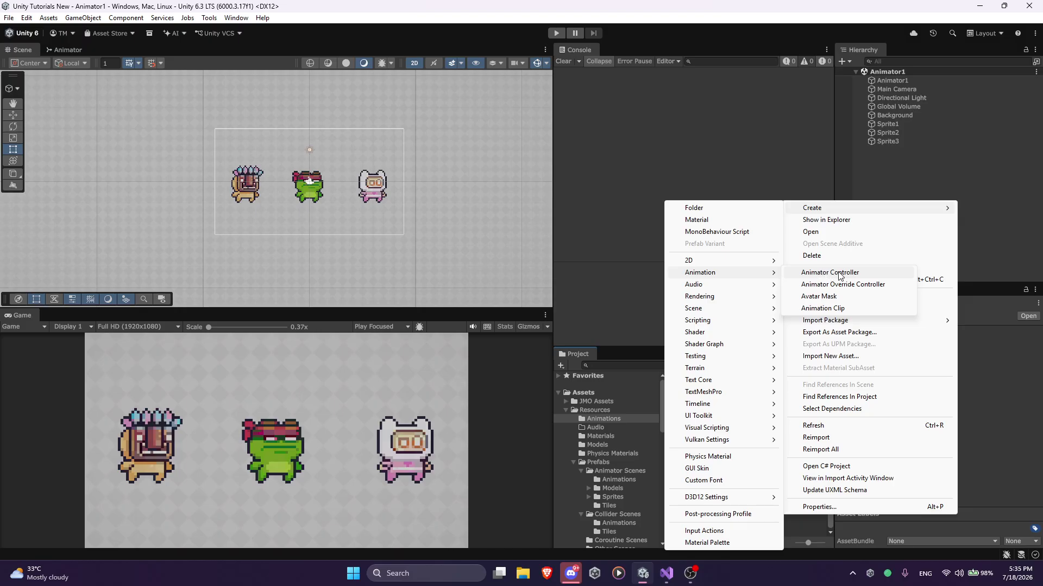
Open Sprite1's controller graph in the Animator and move the Sprite1_Idle state clear of Any State
click(898, 124)
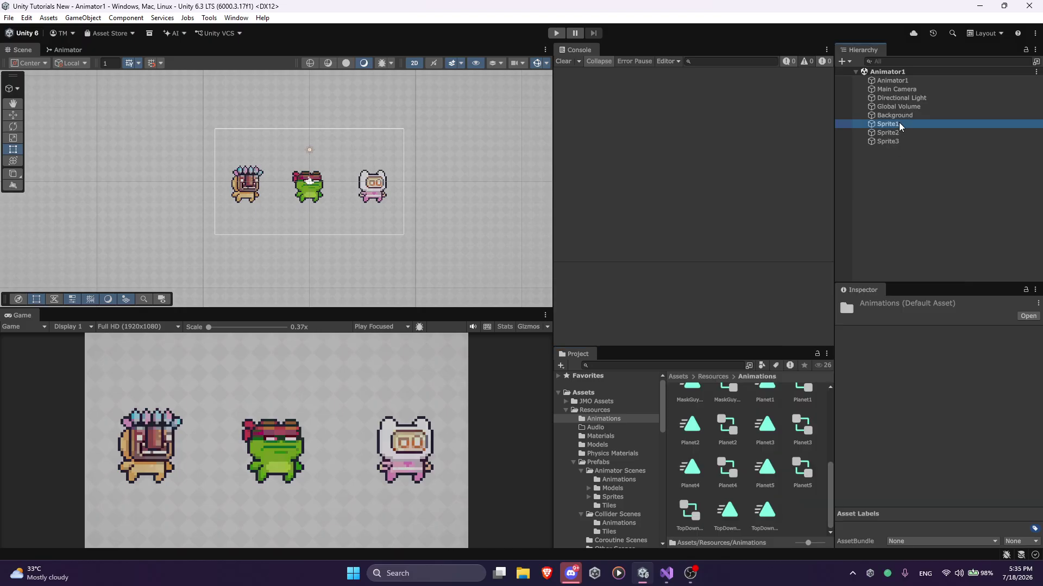
scroll(941, 457, down, 5)
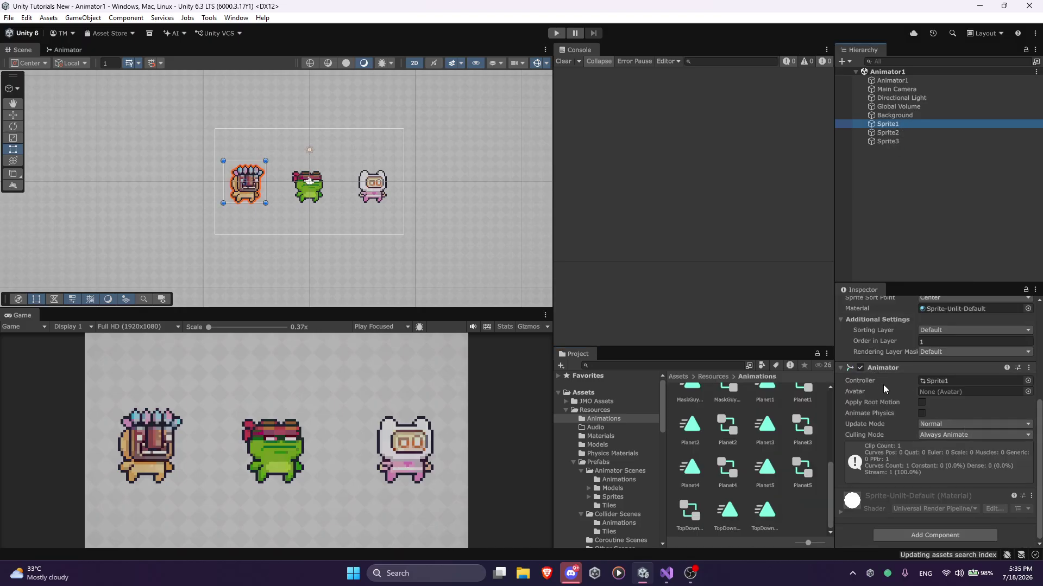
click(75, 52)
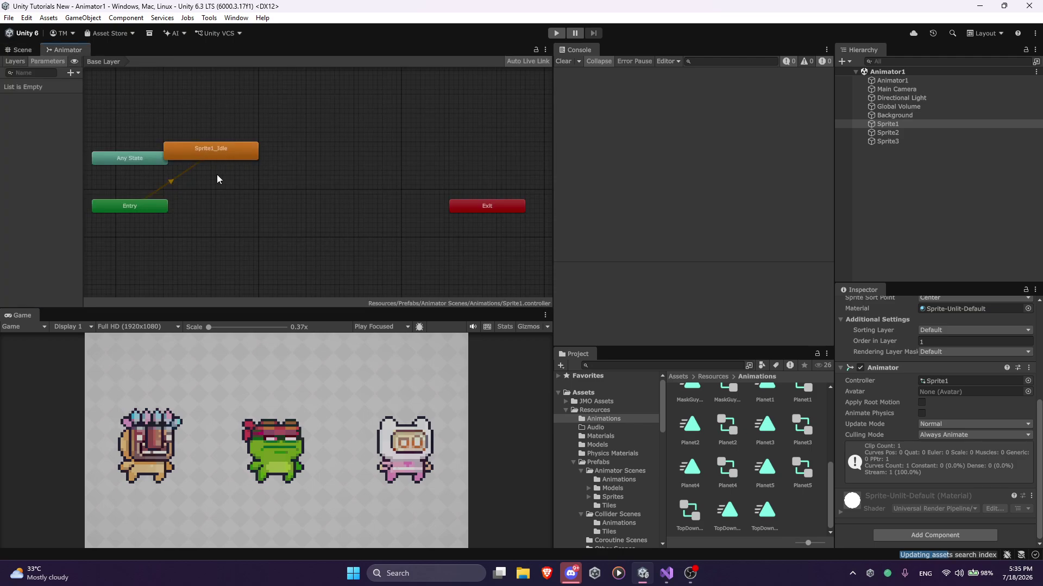
click(239, 158)
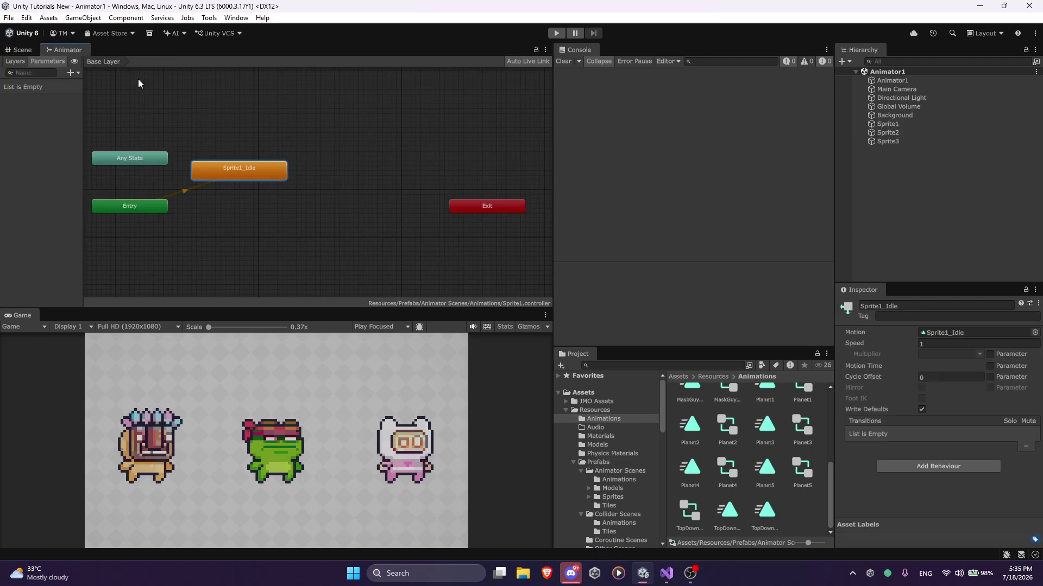
Return to the Scene view with Sprite1 selected and examine its Sprite Renderer and Animator components
click(17, 50)
click(69, 50)
click(887, 124)
click(20, 49)
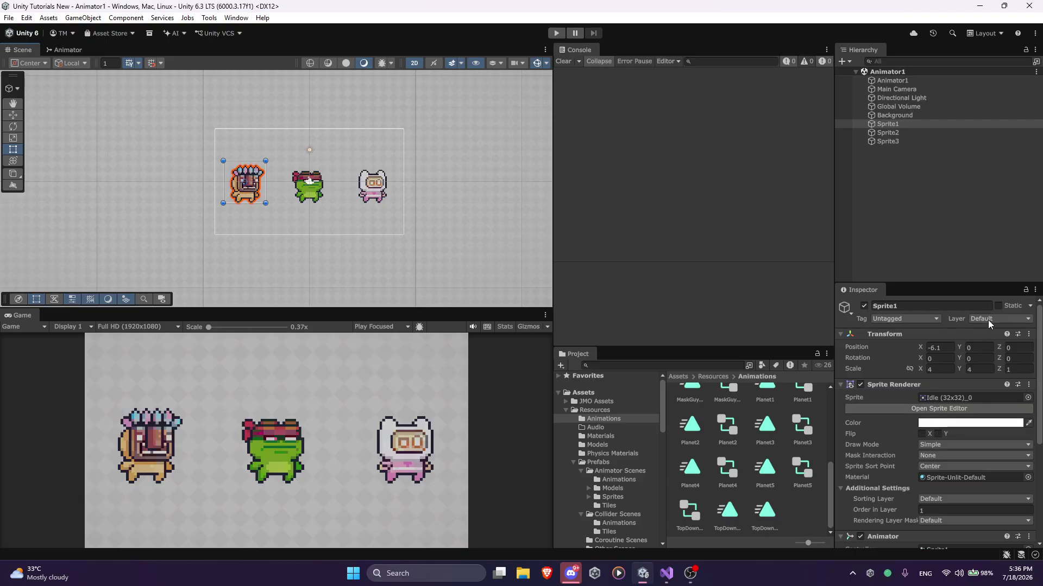
scroll(928, 402, down, 5)
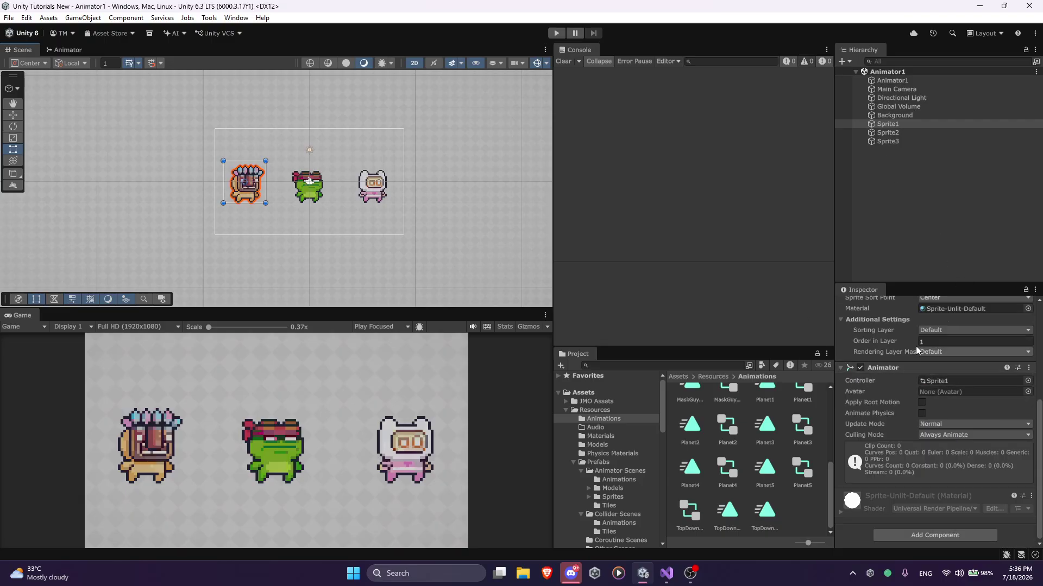
scroll(901, 342, up, 5)
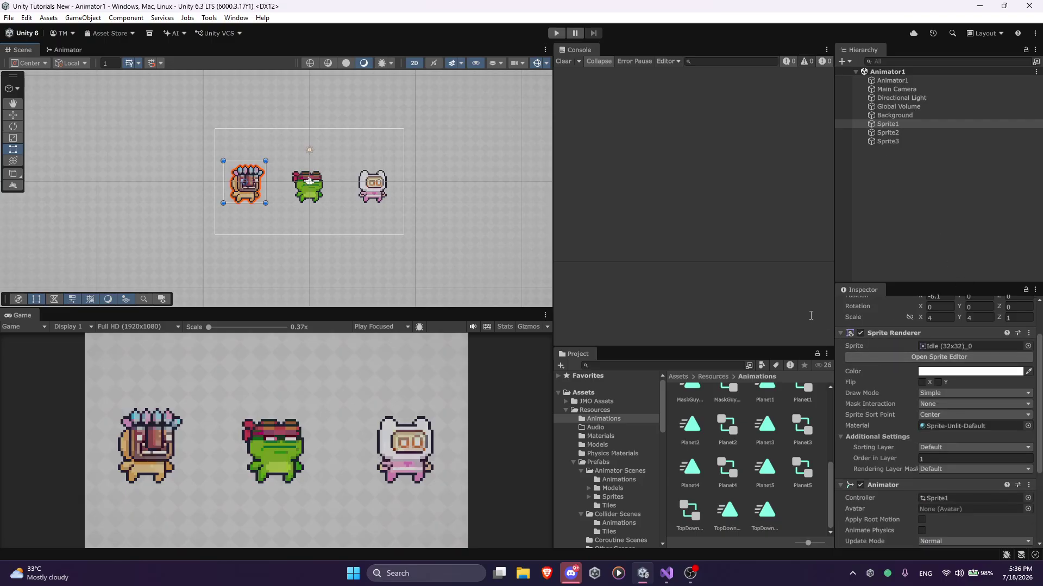
scroll(1007, 455, down, 4)
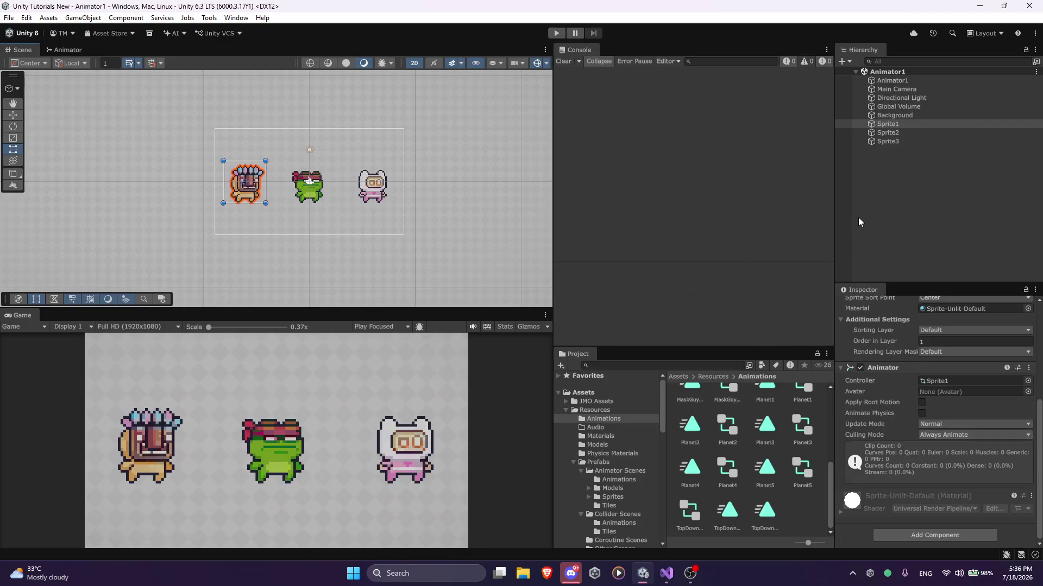
Run the scene to watch the three sprites animate, and stop play mode
click(555, 33)
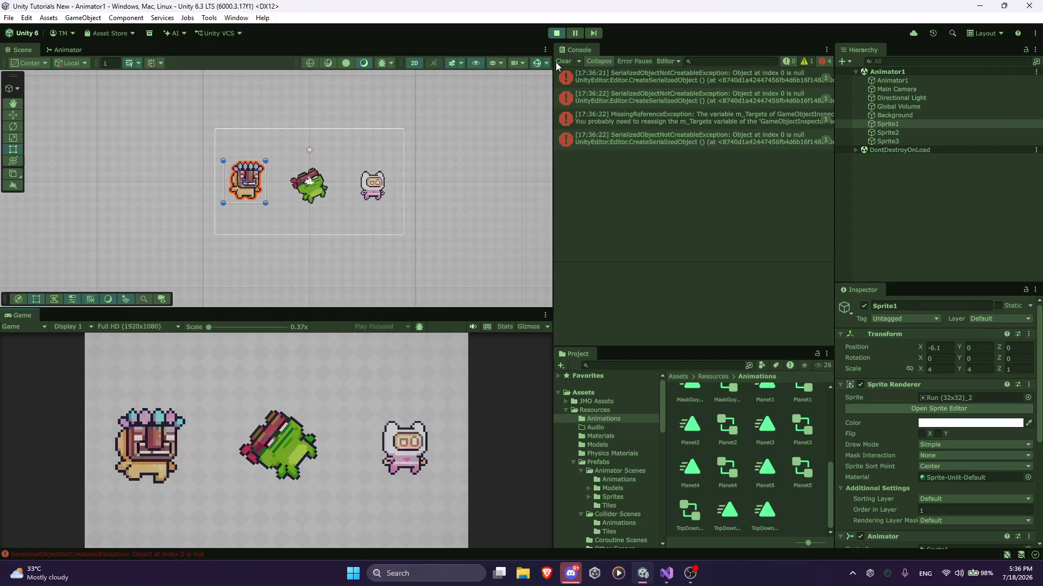
click(558, 33)
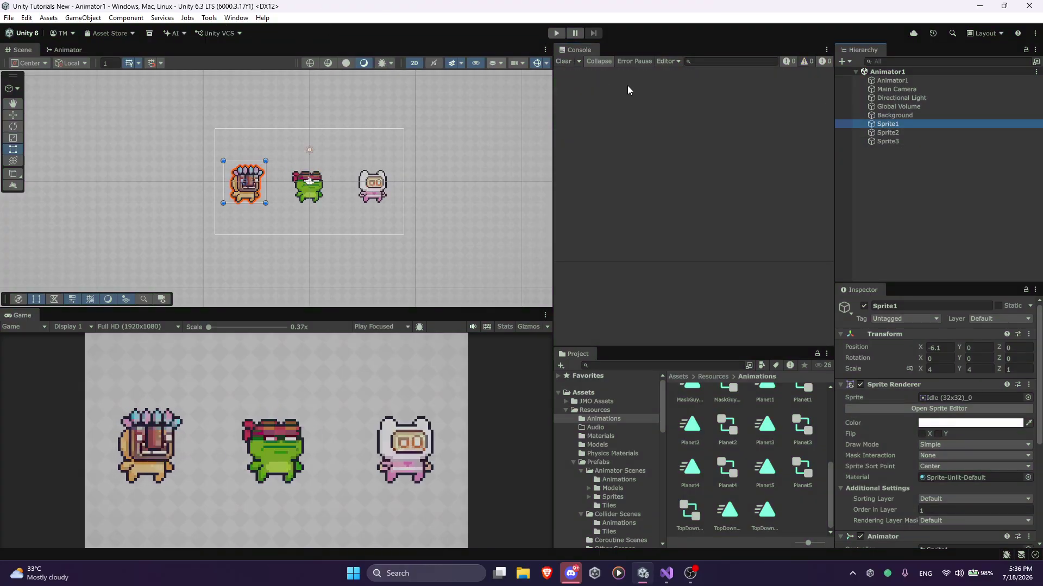
Select Sprite1, open the Animation window for it and check its list of clips
scroll(918, 389, down, 3)
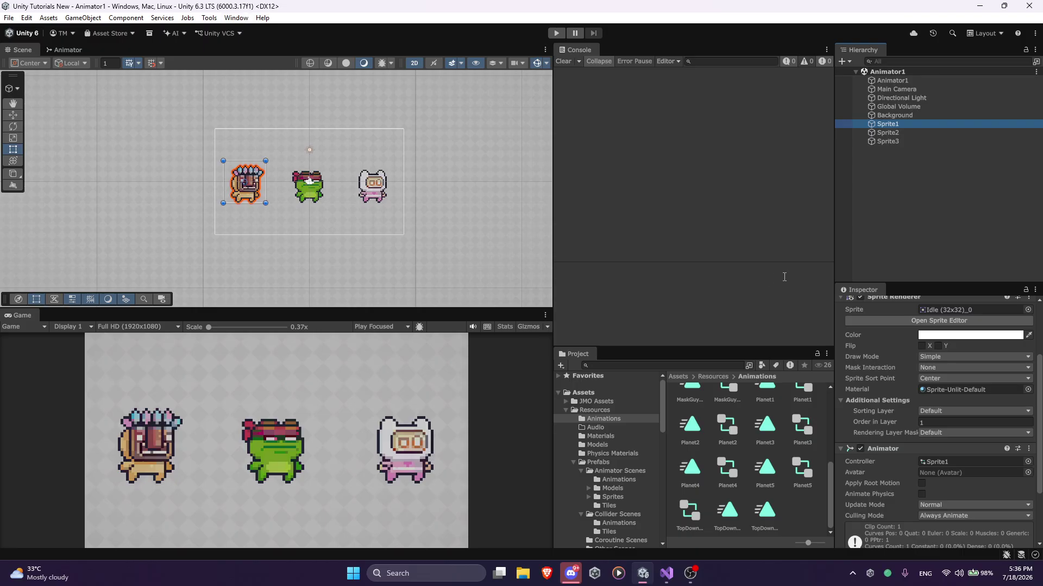
click(895, 125)
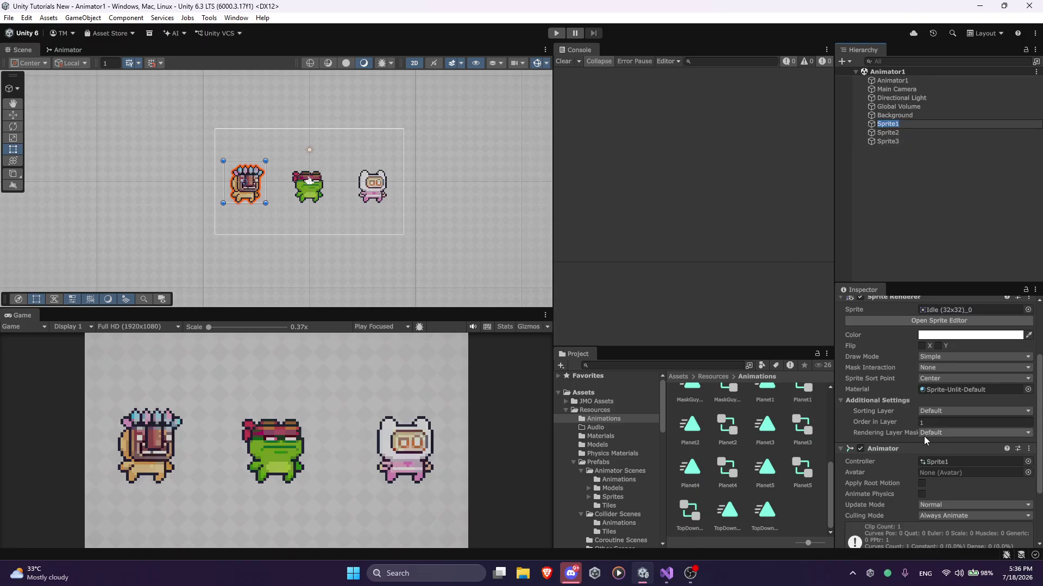
click(889, 125)
click(873, 125)
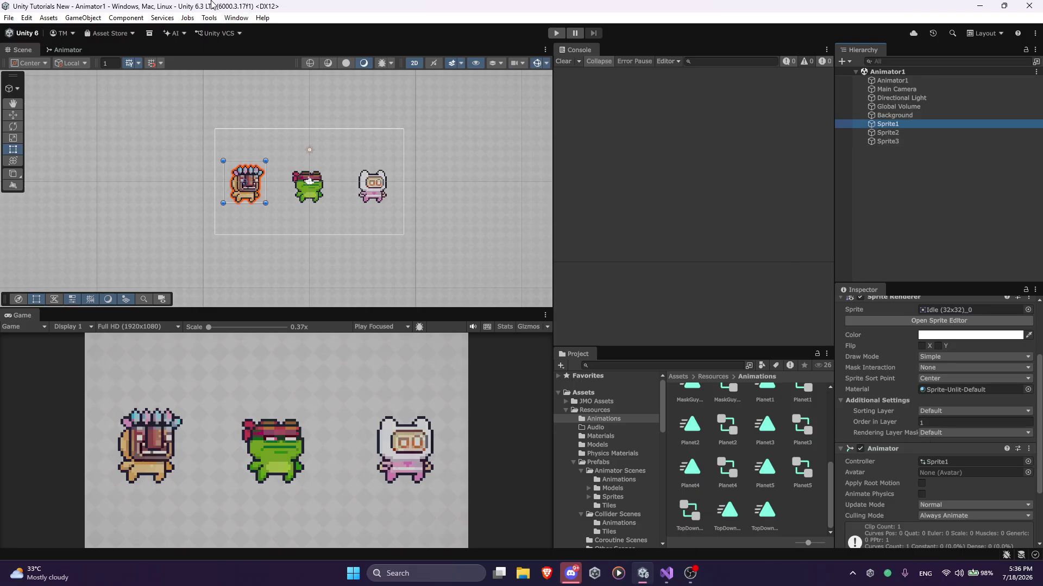
click(233, 18)
mouse_move(298, 156)
click(427, 153)
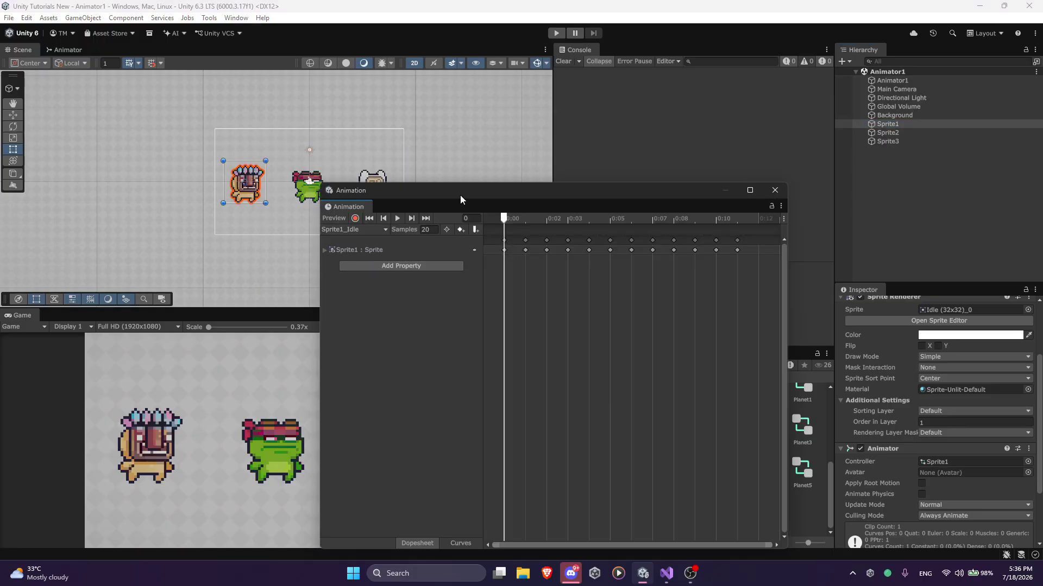
drag(461, 193, 480, 188)
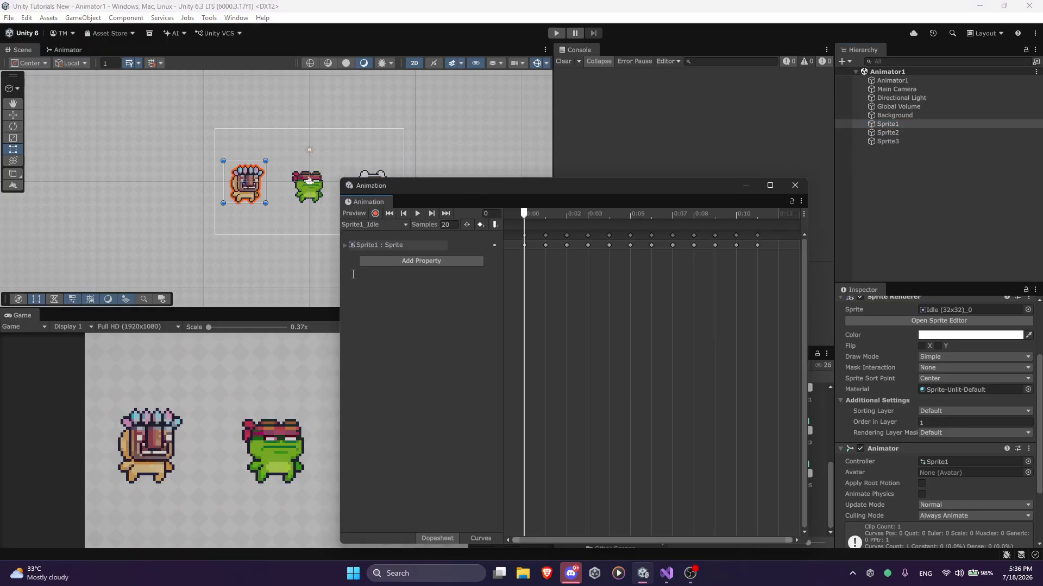
click(375, 225)
click(396, 321)
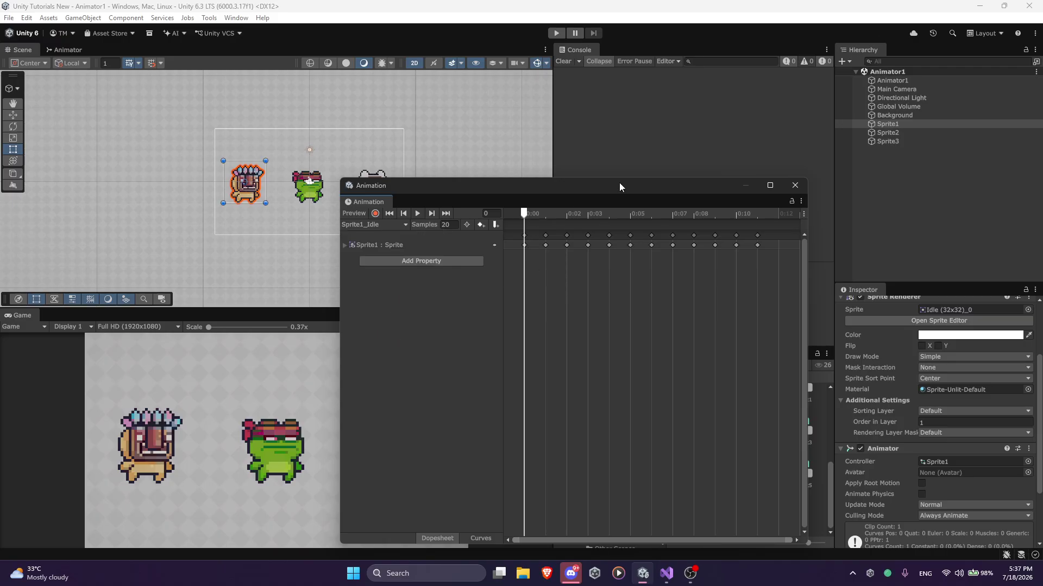
Move the Animation window off the project files and open the Mask Dude folder under Pixel Adventure 1's Main Characters
drag(619, 182, 355, 84)
scroll(625, 472, down, 5)
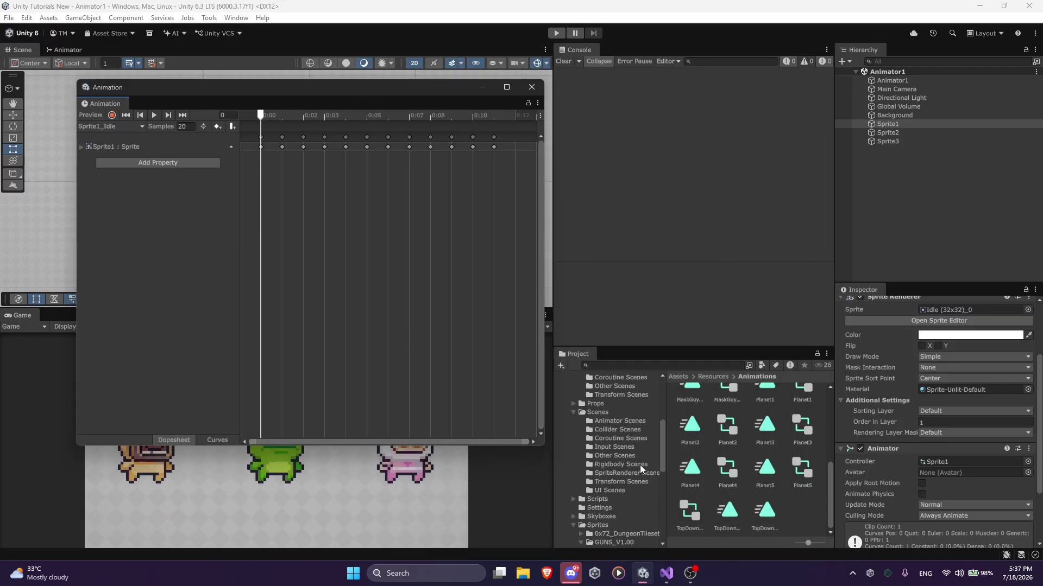
scroll(630, 467, down, 3)
scroll(623, 477, down, 6)
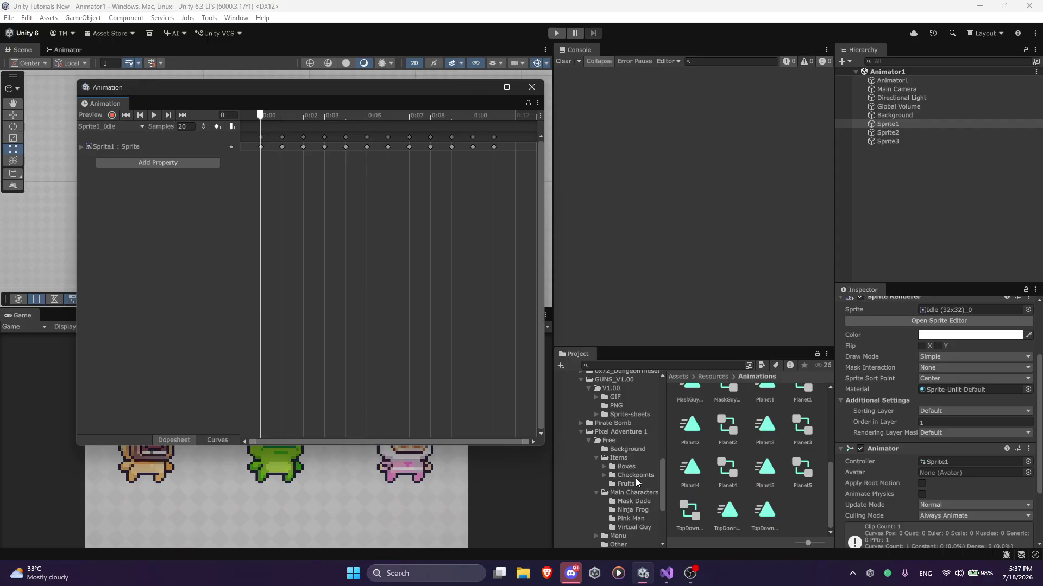
click(633, 468)
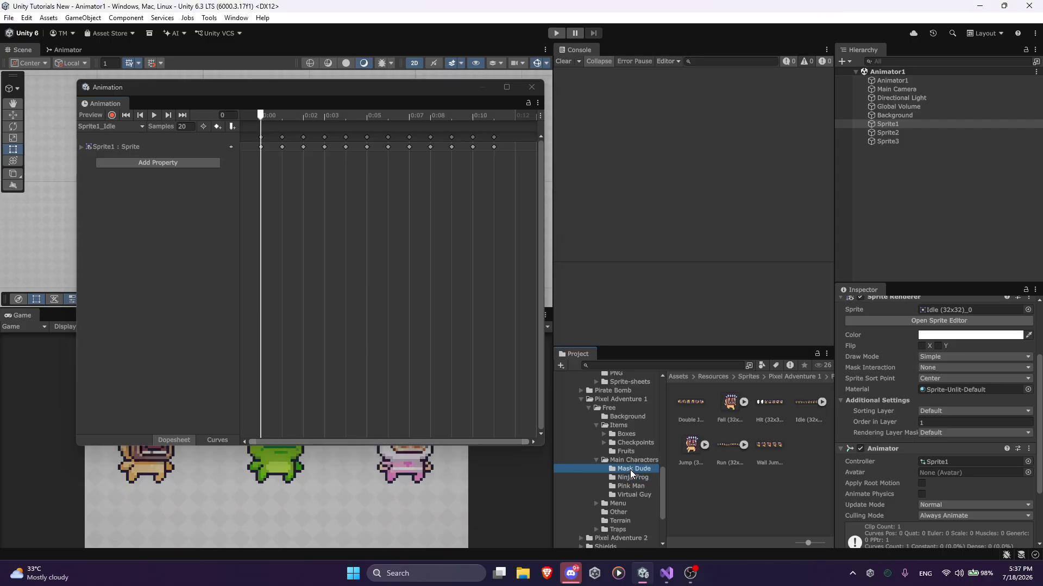
Expand the Idle (32x32) sprite sheet and select all 11 of its frames
click(805, 411)
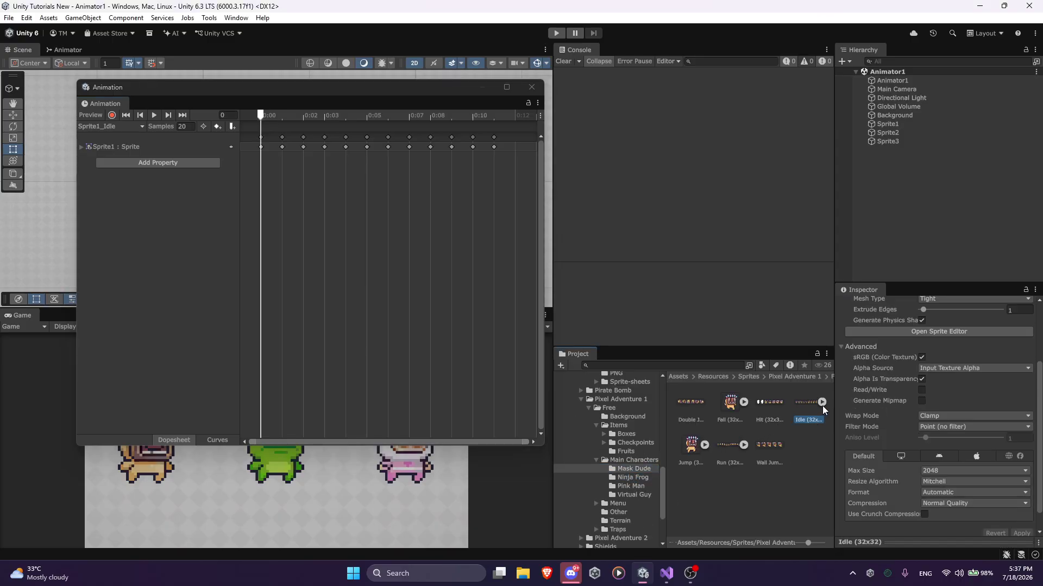
click(822, 402)
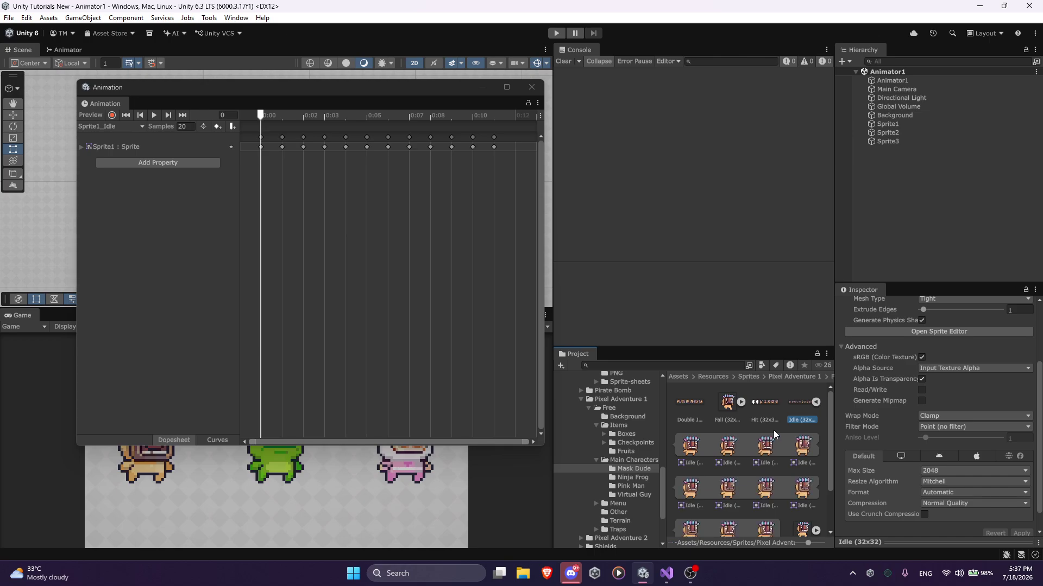
scroll(694, 426, down, 2)
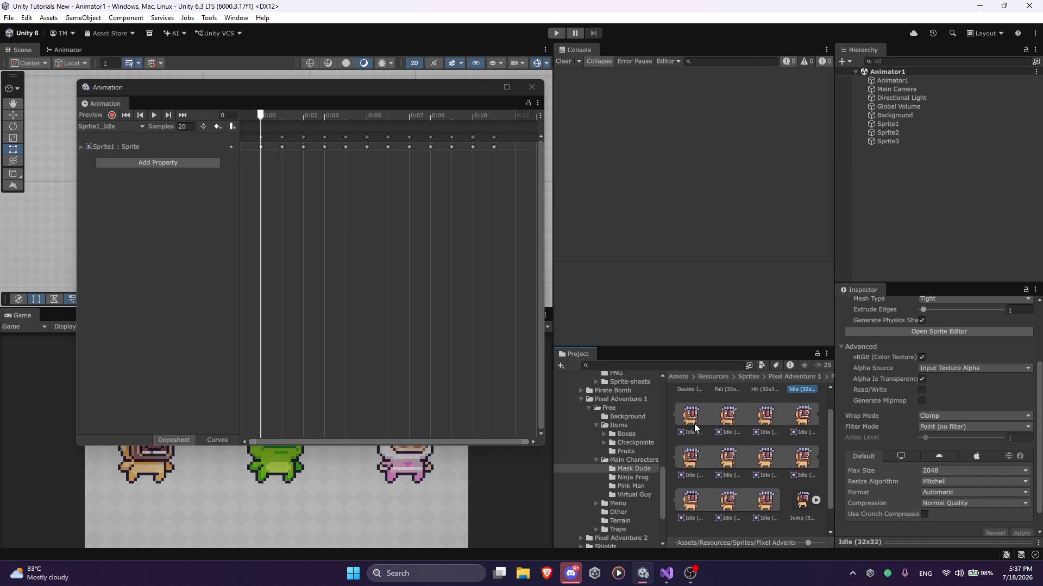
click(697, 420)
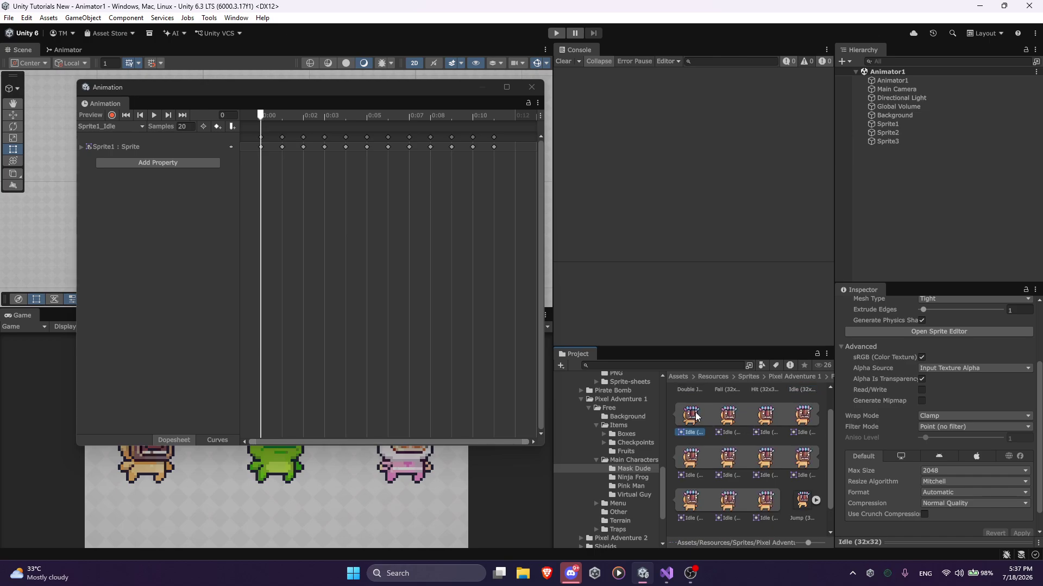
shift+click(760, 508)
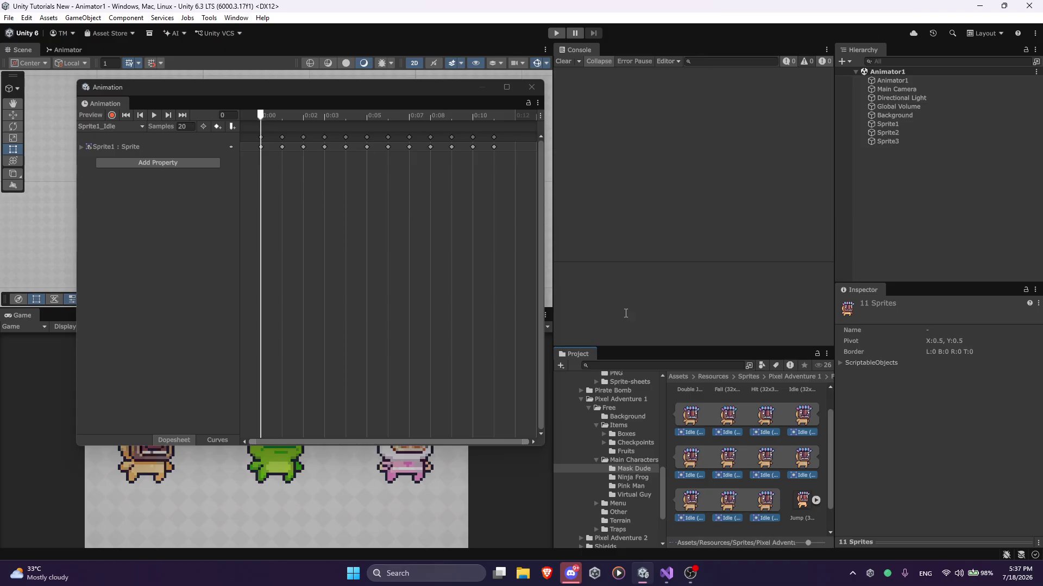
Clear the view of the mask character, zoom in on it and preview the Sprite1_Idle clip in the scene
drag(433, 89, 608, 128)
click(362, 168)
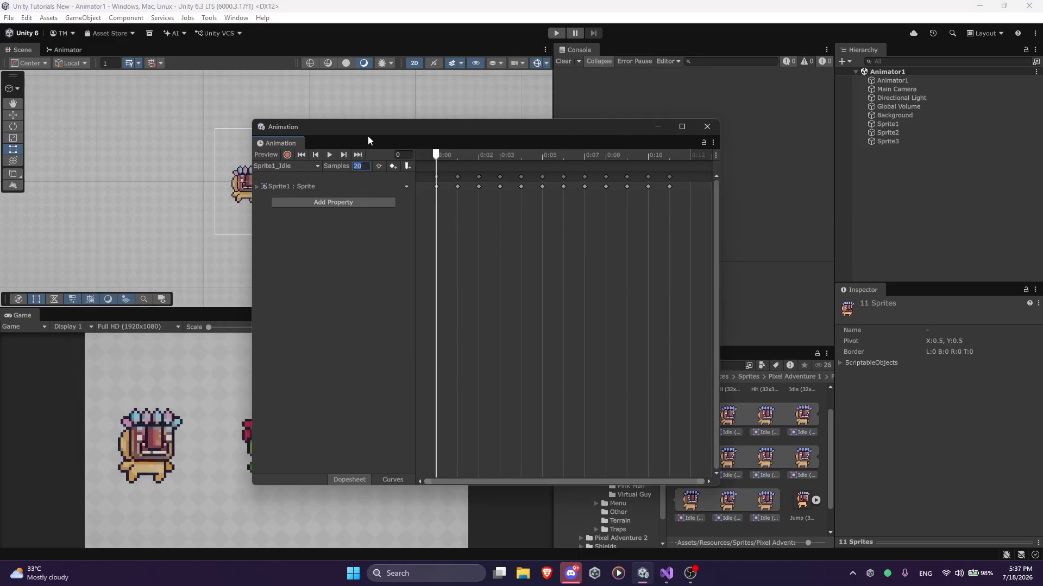
drag(368, 130, 540, 120)
scroll(294, 172, up, 5)
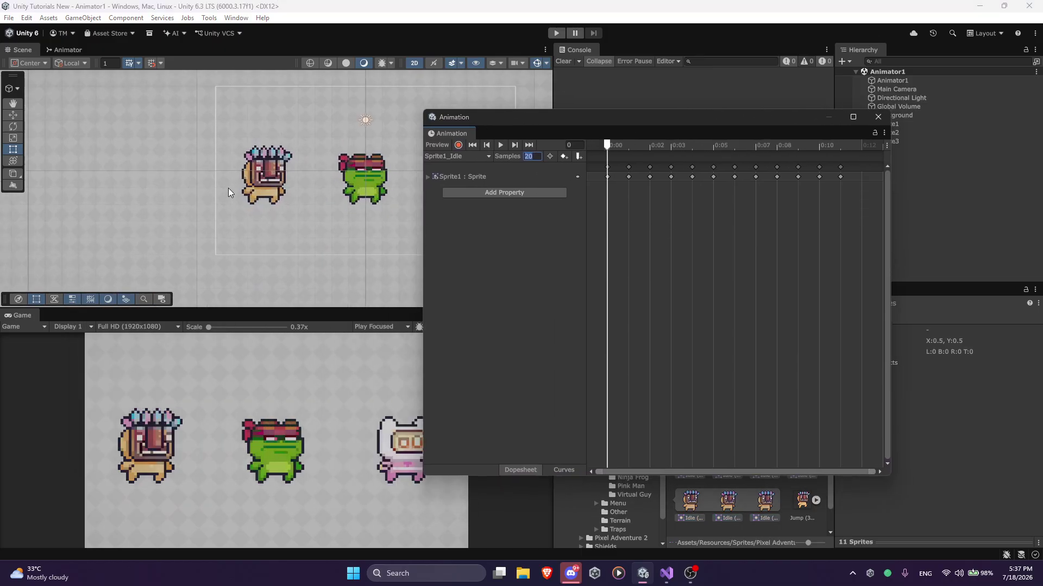
click(500, 146)
click(500, 145)
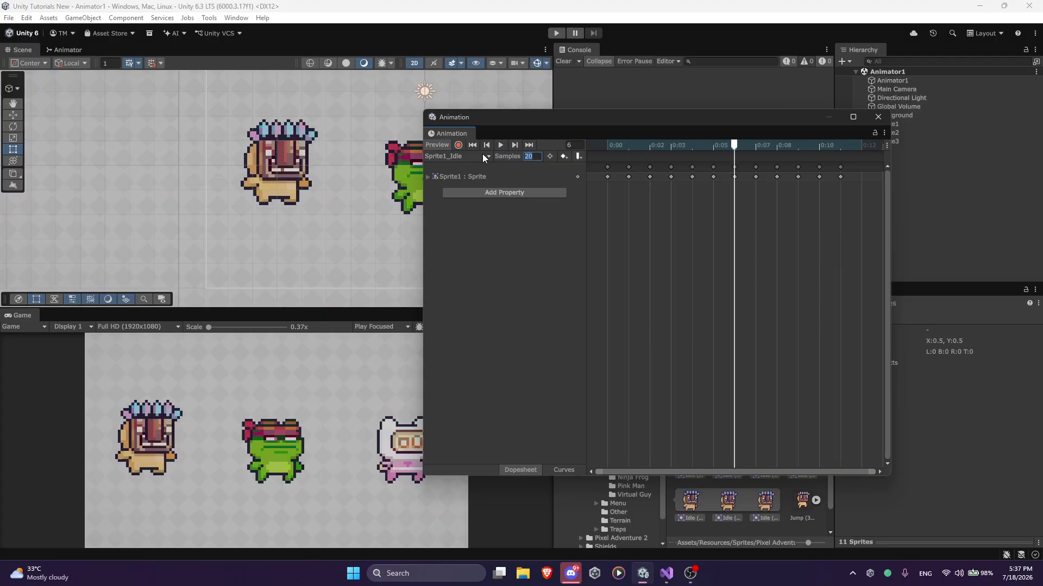
Set the Sprite1_Idle clip's sample rate to 60 and preview the animation at that speed
text(6-=9=)
double_click(536, 158)
key(BackSpace)
key(BackSpace)
key(BackSpace)
key(BackSpace)
key(BackSpace)
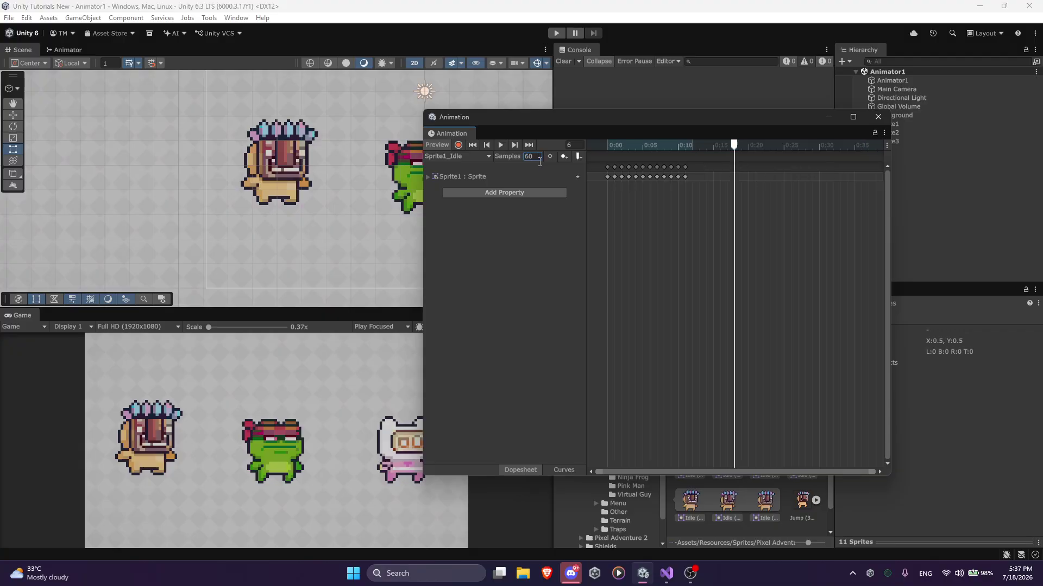
click(501, 145)
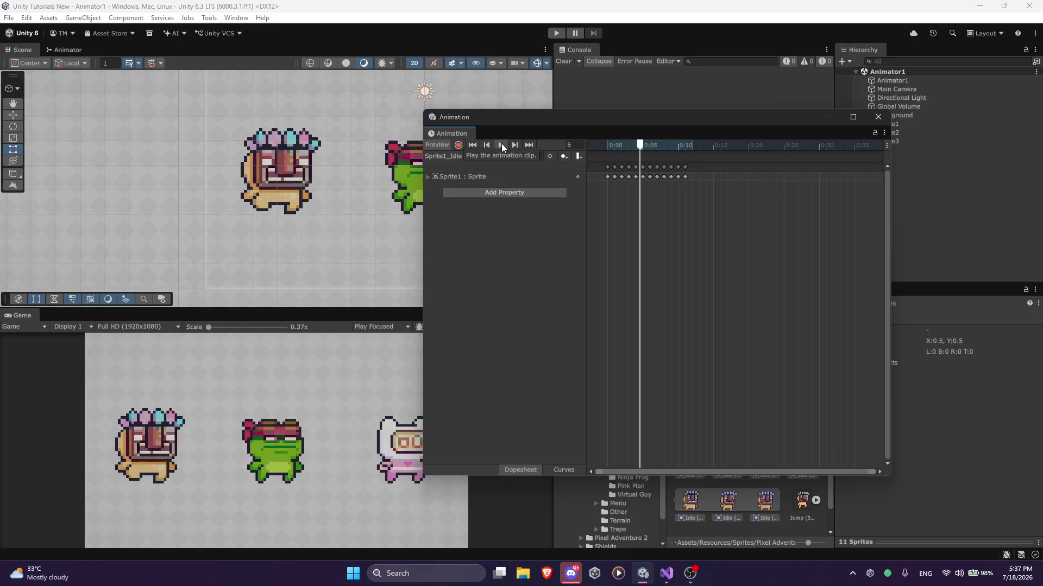
click(501, 145)
Set the Sprite1_Idle clip's sample rate to 20
text(20)
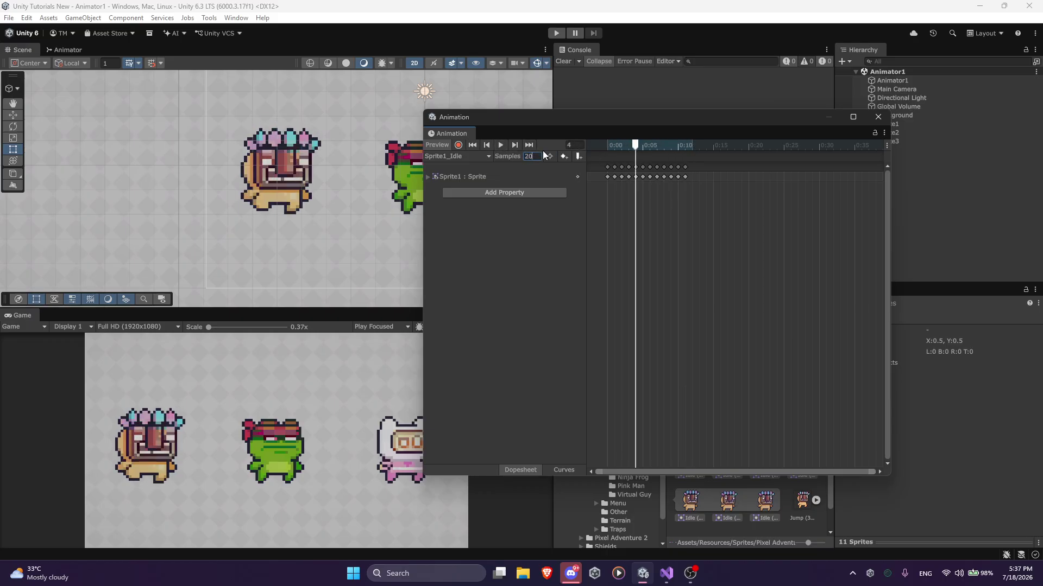
key(Return)
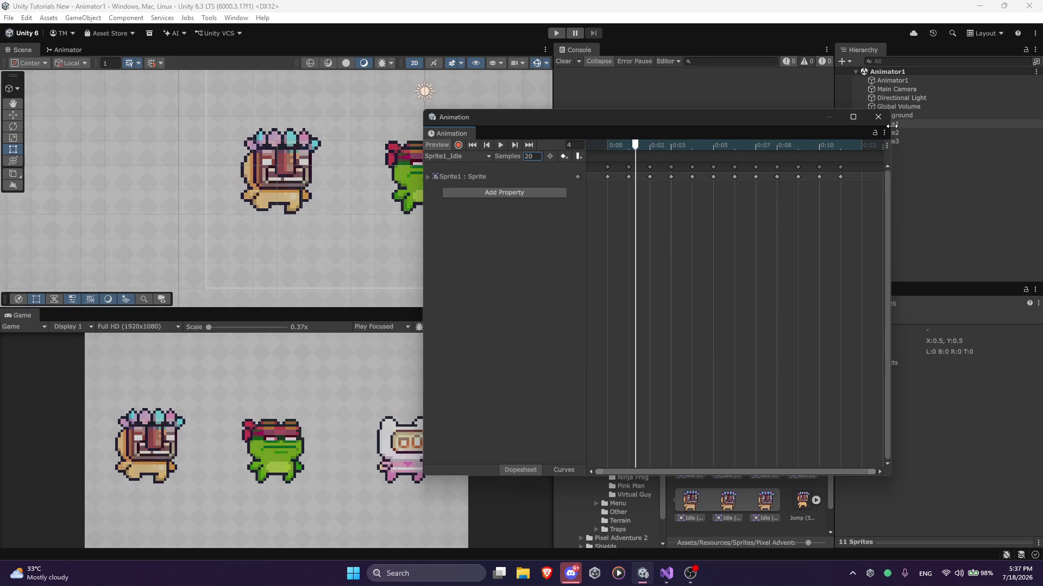
Select Sprite2, scrub through its Sprite2_Rotate clip with the scene in view, and return the playhead to frame 0
drag(679, 120, 515, 128)
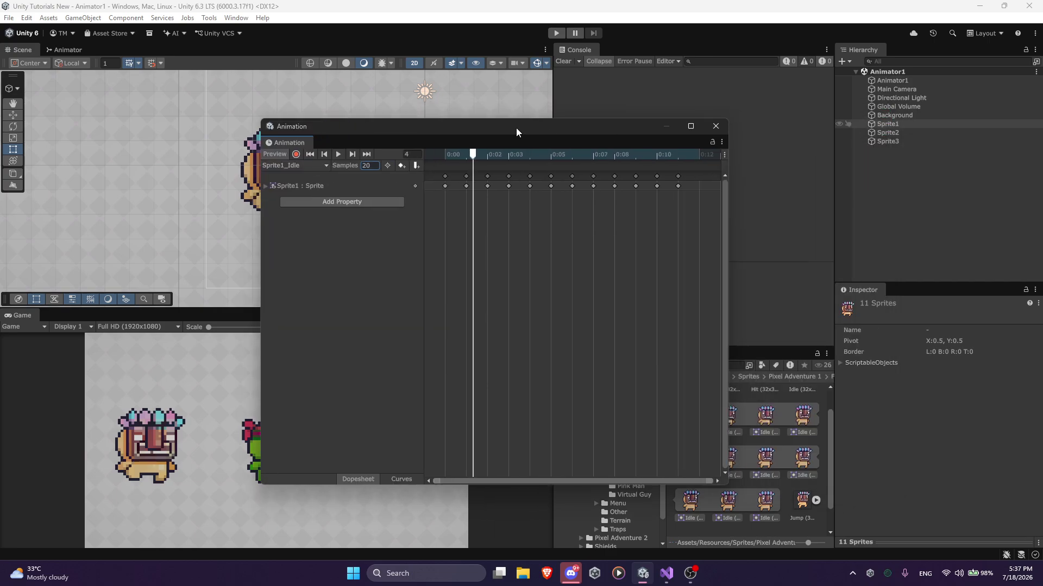
click(890, 133)
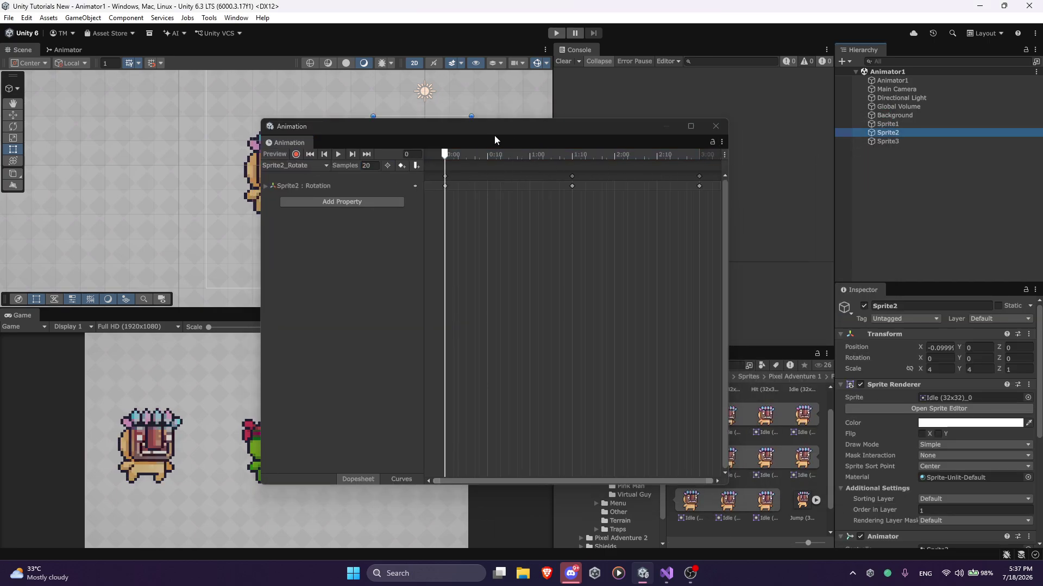
drag(494, 135, 579, 293)
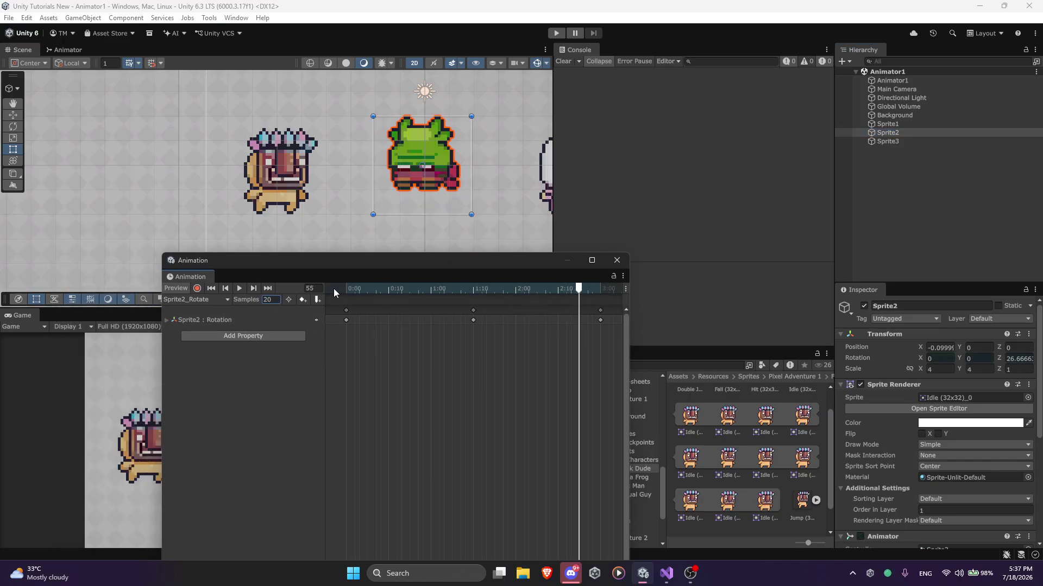
click(334, 288)
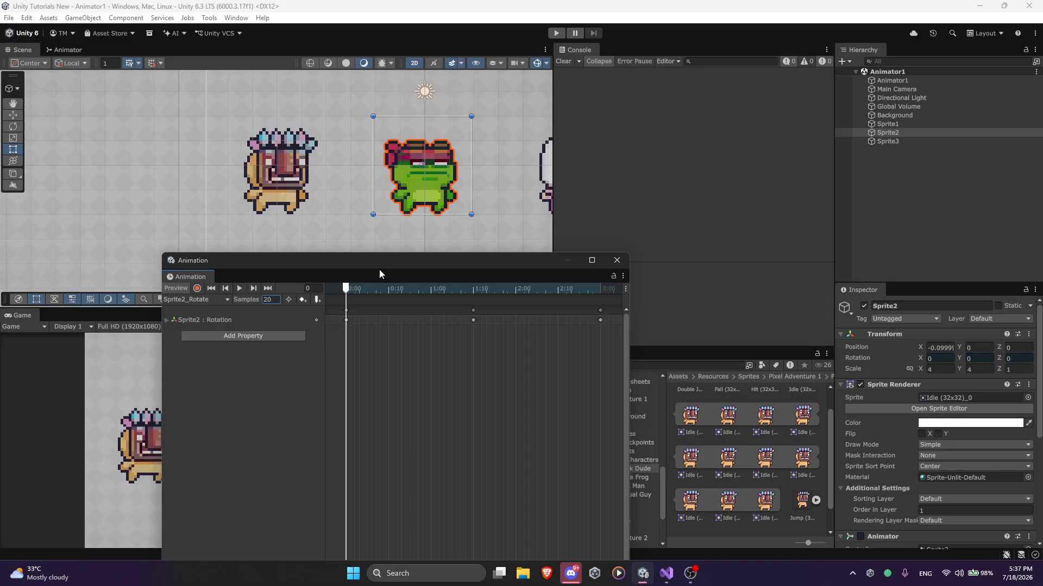
drag(421, 263, 517, 244)
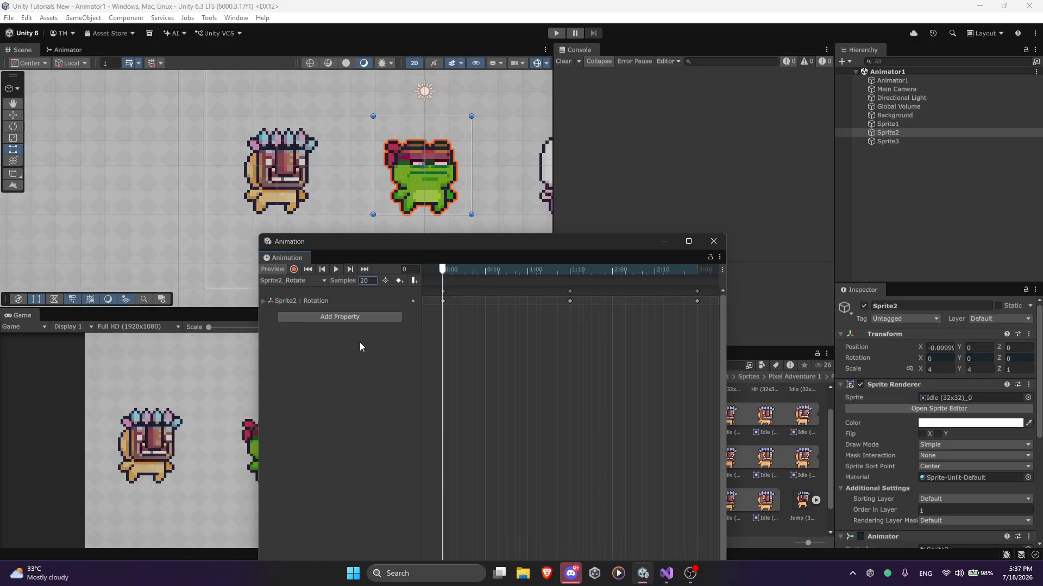
View the Transform properties that can be added to the Sprite2_Rotate clip, without adding any
click(345, 364)
click(345, 319)
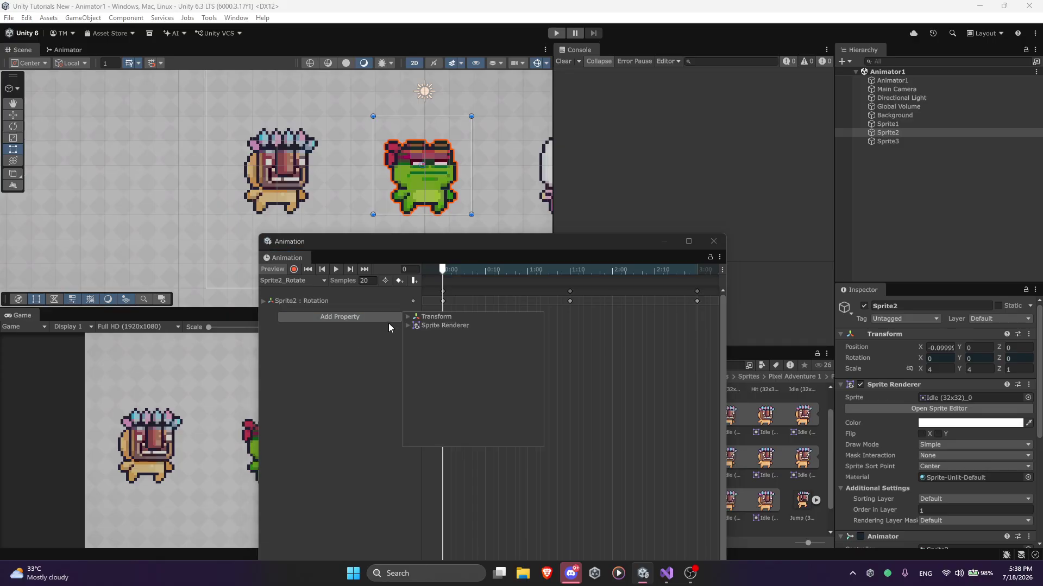
click(408, 318)
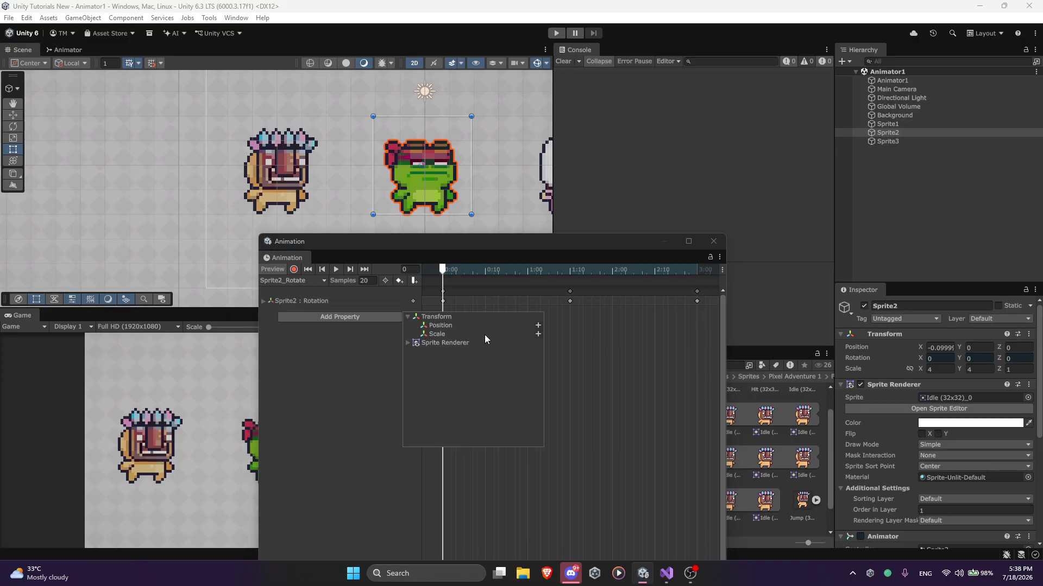
click(383, 357)
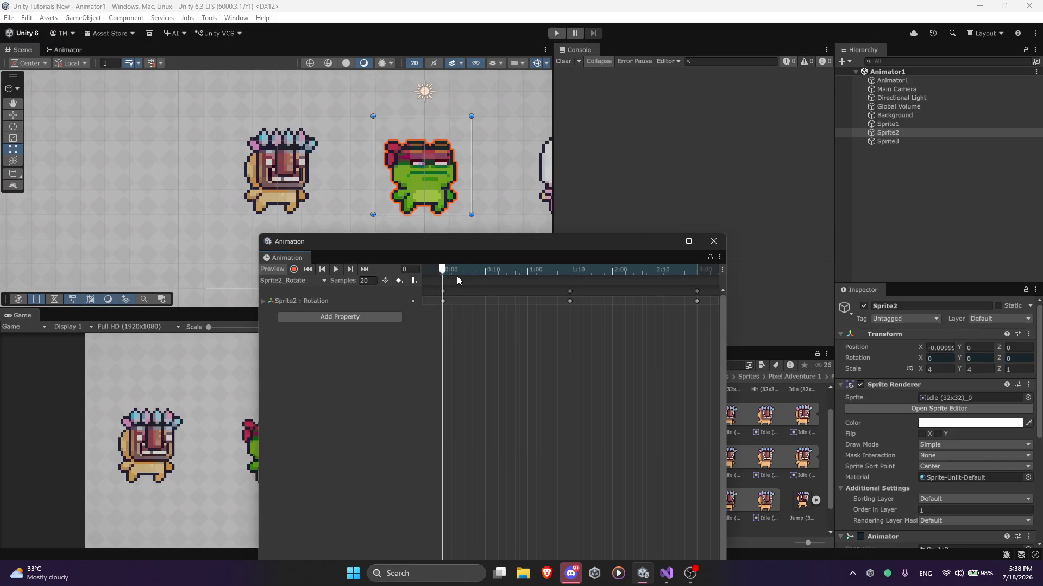
Move the Sprite2_Rotate playhead to the middle keyframe at frame 30 and turn keyframe recording on and off again
drag(445, 268, 570, 271)
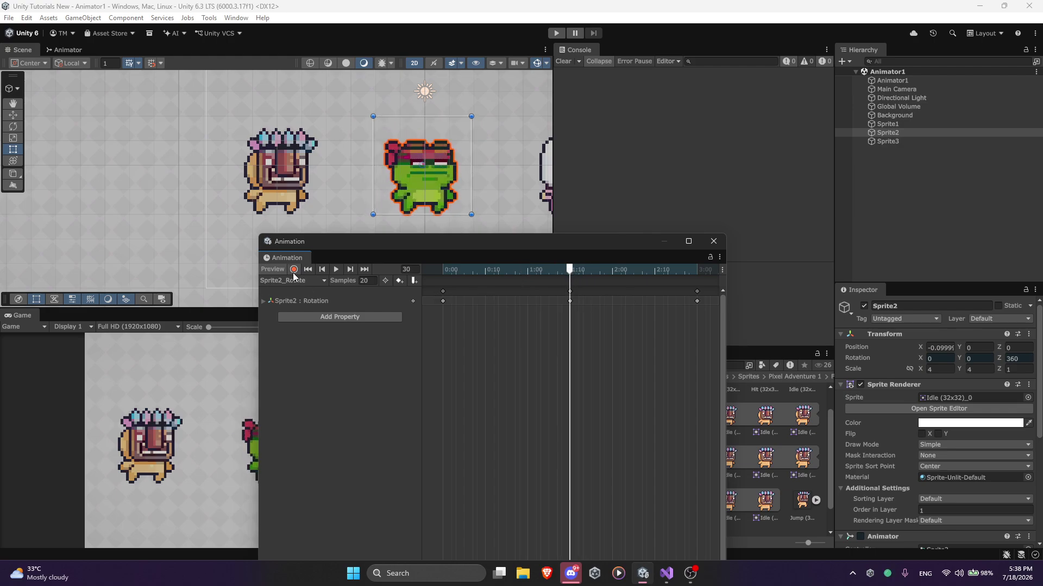
click(293, 270)
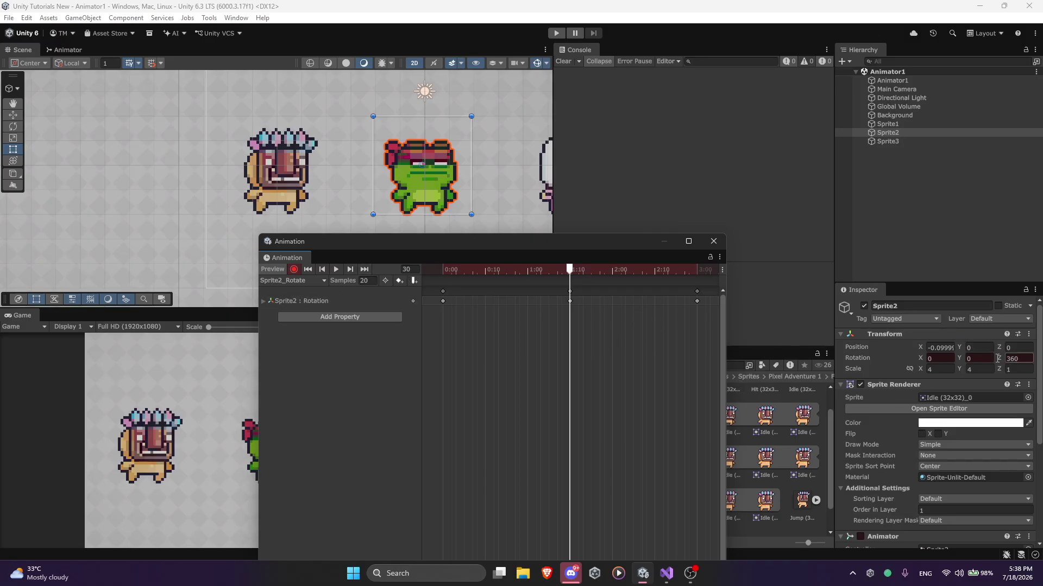
click(294, 270)
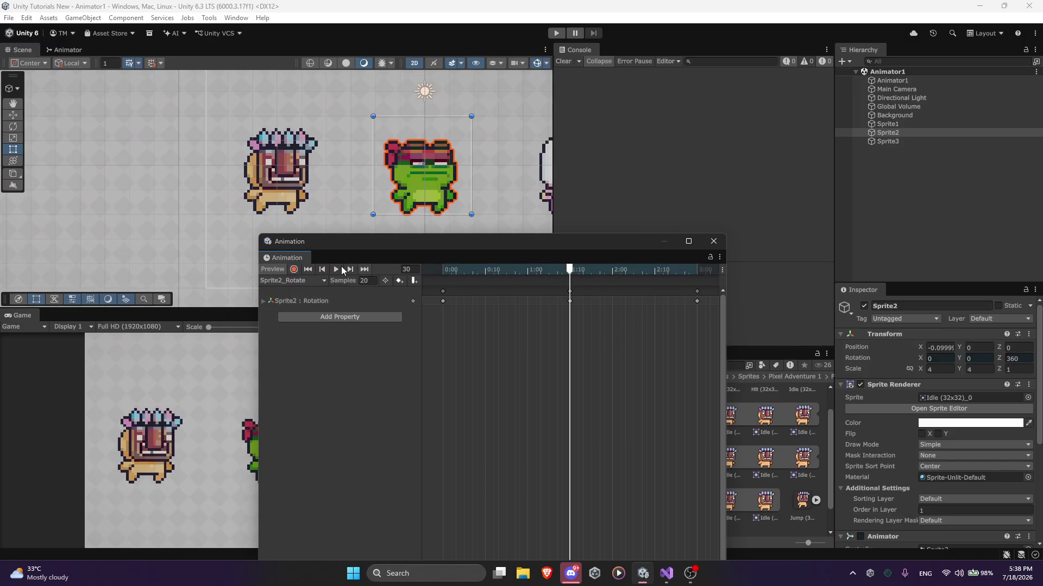
Select Sprite3, view the Transform properties available to its Sprite3_ChangeSize clip, and scrub the clip to frame 61
click(889, 141)
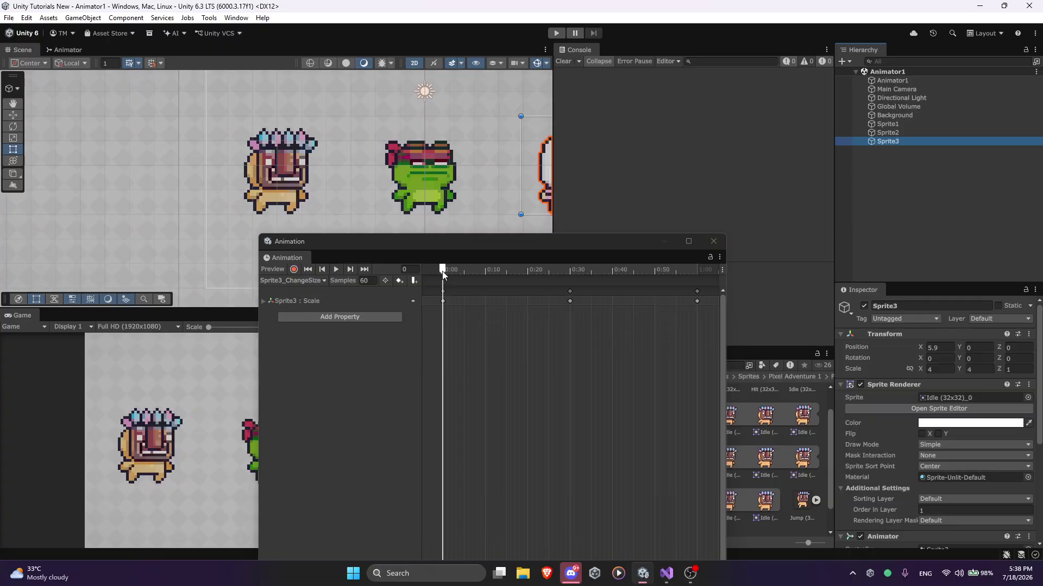
click(337, 318)
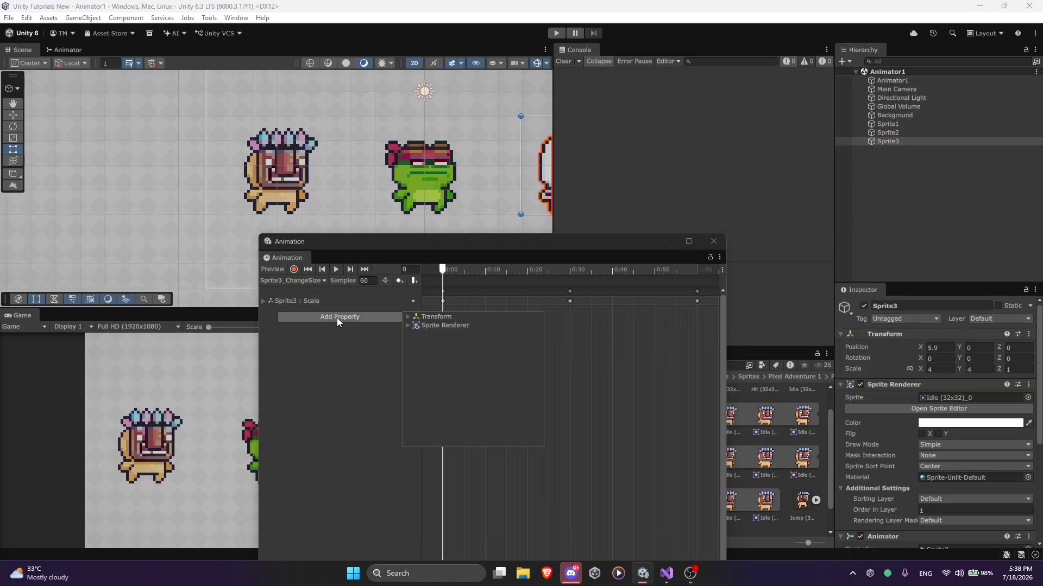
click(408, 317)
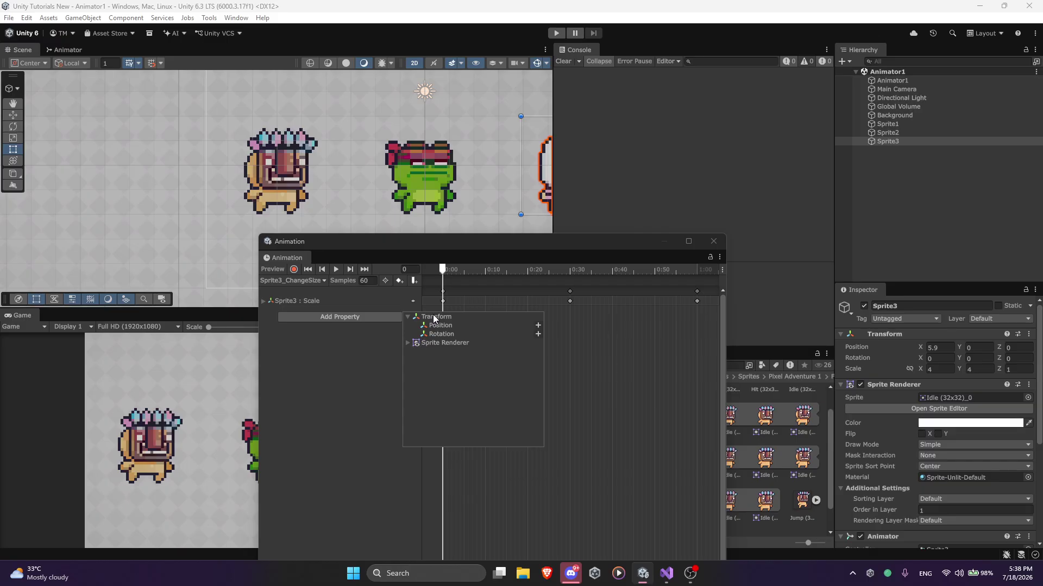
click(331, 367)
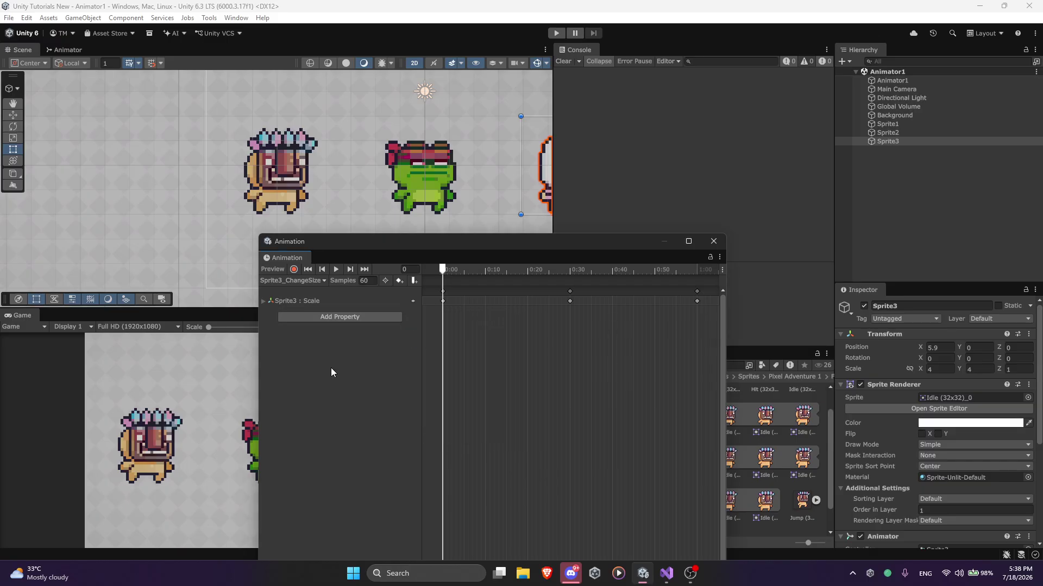
drag(438, 271, 700, 278)
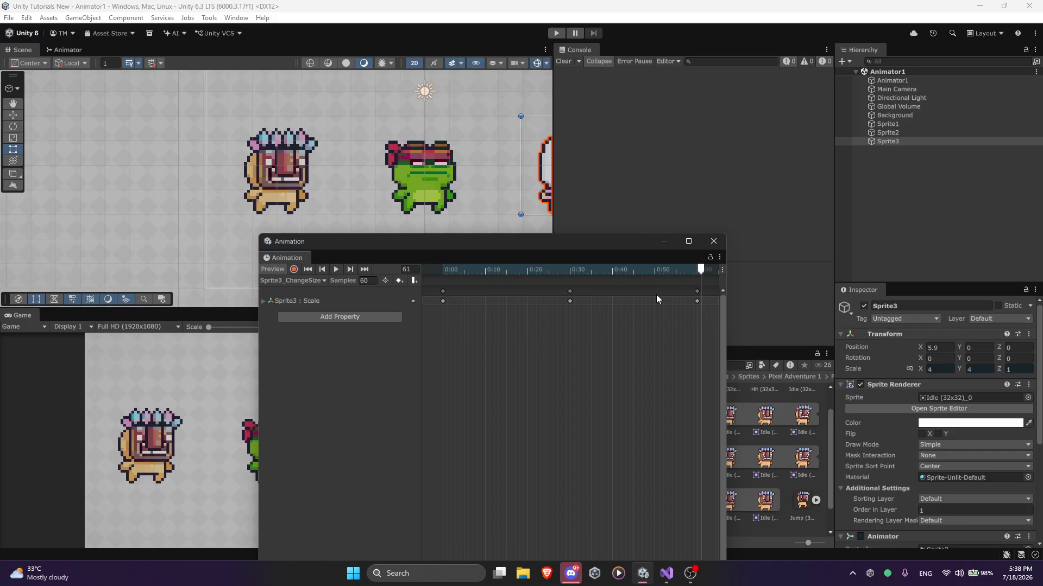
Close the Animation window and open the Animator2 scene from the Animator Scenes folder
click(722, 243)
scroll(630, 434, up, 10)
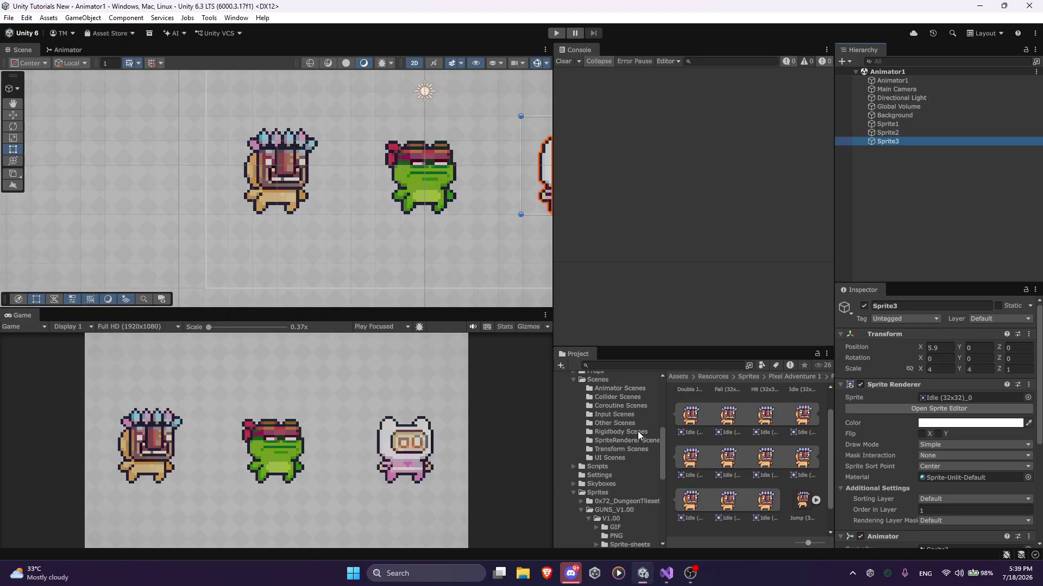
click(619, 486)
click(729, 402)
double_click(729, 405)
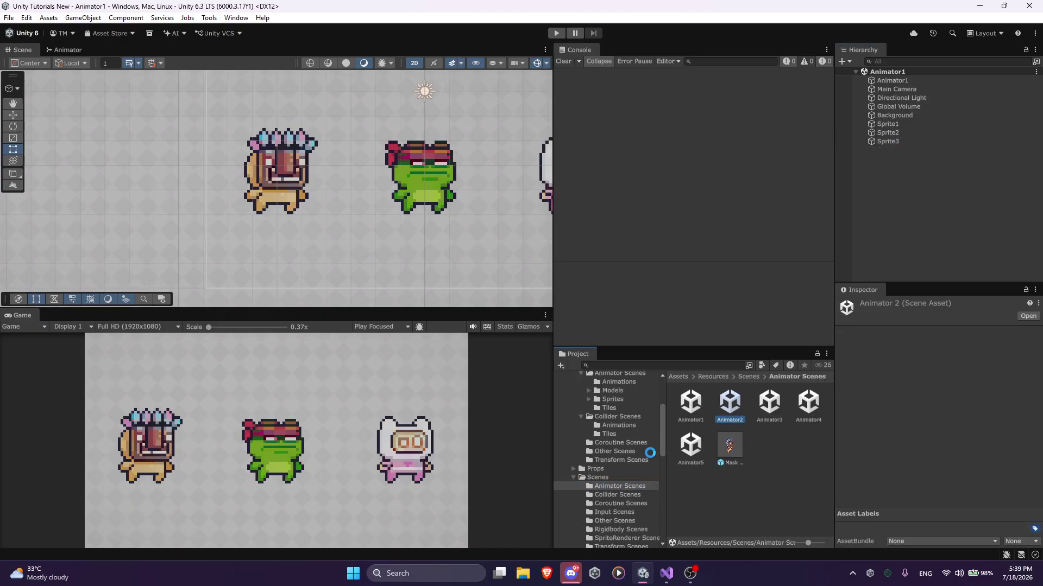
Select the Wizard object, expand its children, and examine its Animator and Animator 2 script components
click(904, 81)
click(891, 115)
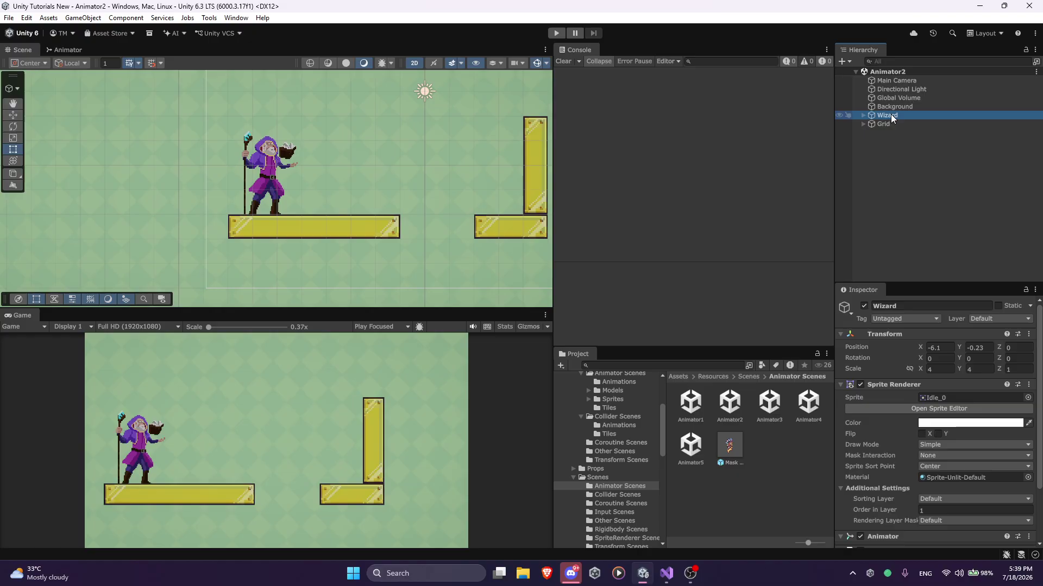
click(862, 115)
scroll(962, 467, down, 5)
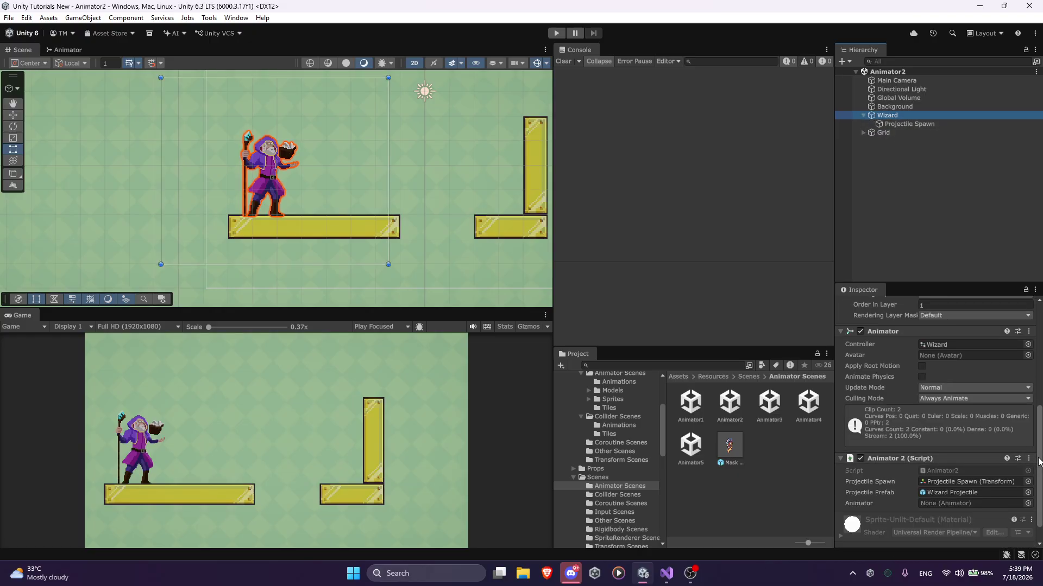
Open the Wizard's Animator2 script in Visual Studio and read its Start, Update and SpawnProjectile methods
right_click(962, 458)
click(962, 455)
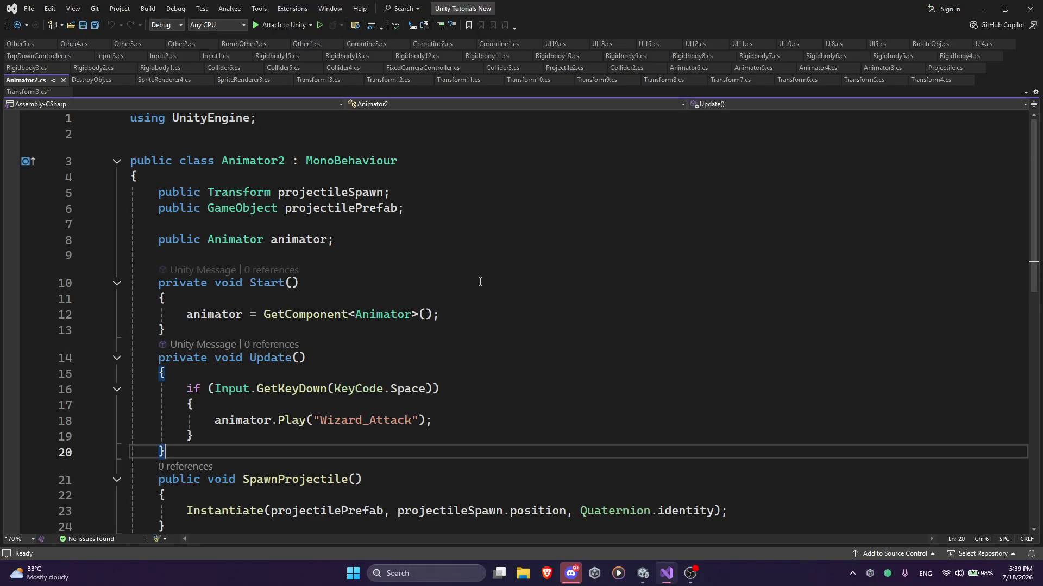
scroll(443, 254, down, 2)
scroll(287, 293, down, 1)
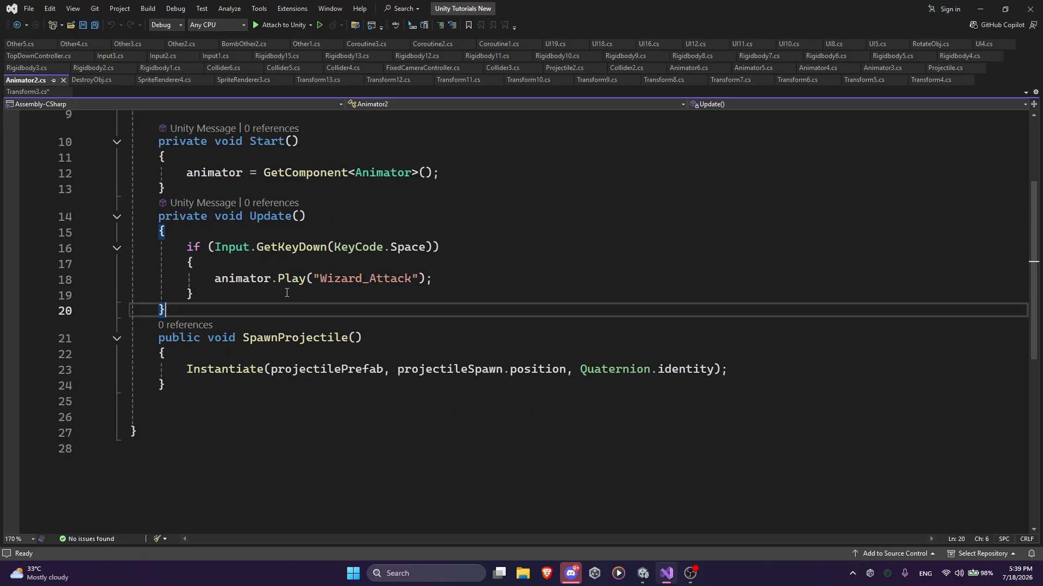
scroll(288, 294, up, 3)
scroll(288, 293, down, 1)
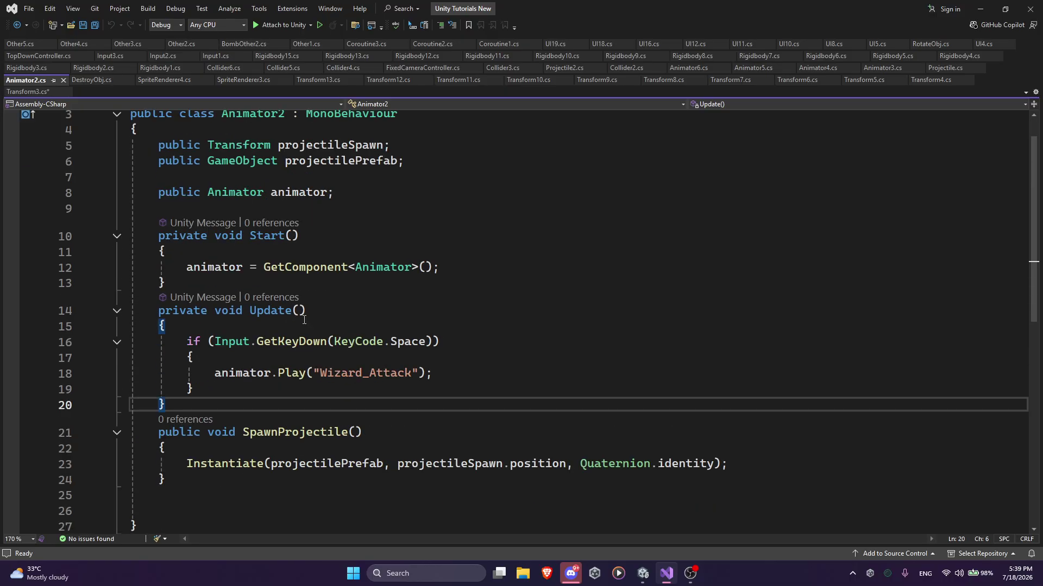
Return to Unity, run the Animator2 scene in Play mode, and clear the console
click(980, 8)
click(558, 32)
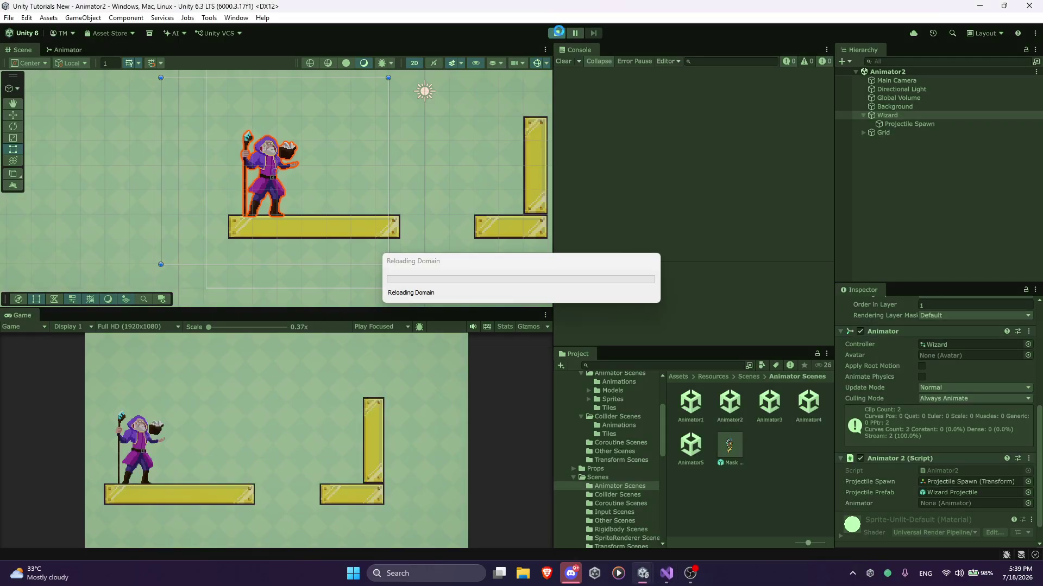
click(666, 573)
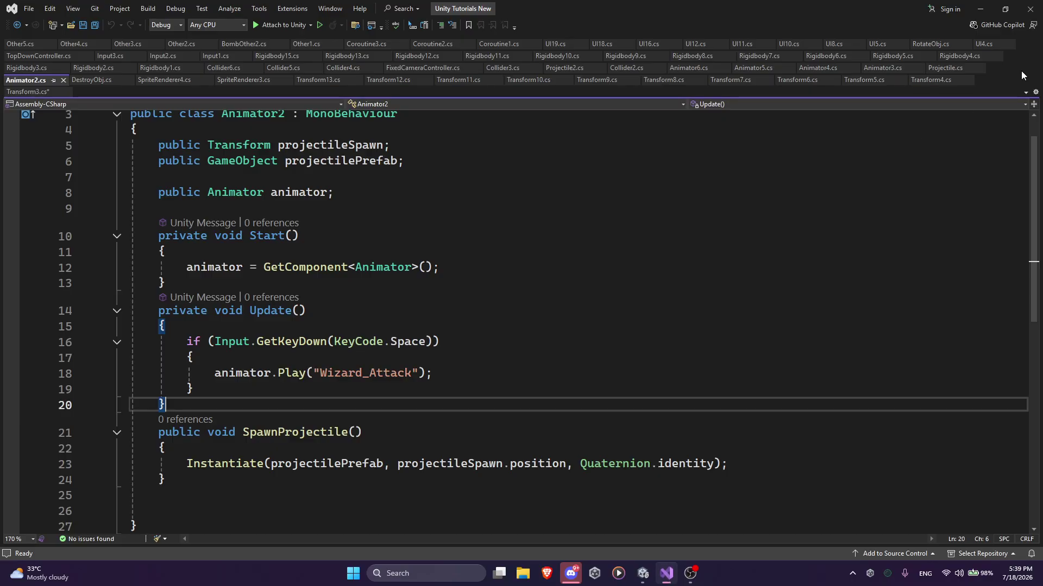
click(980, 8)
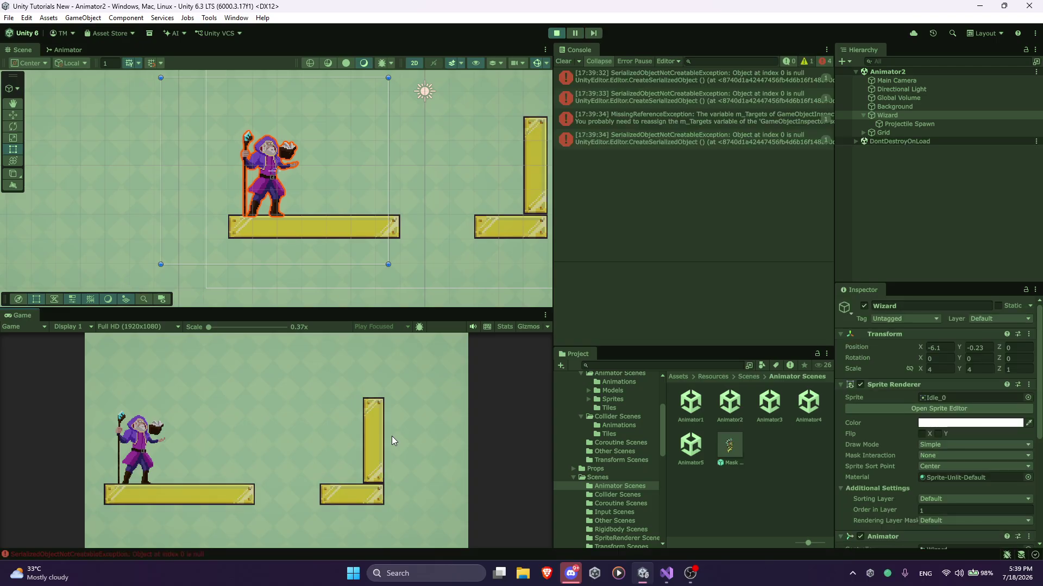
click(563, 61)
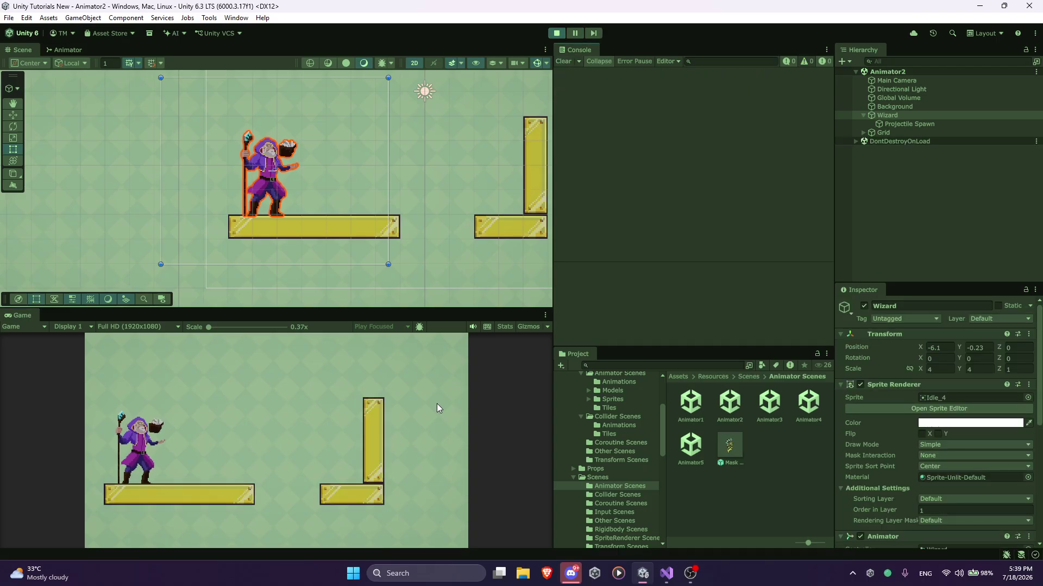
Trigger the wizard's projectile attack several times in the running game and stop Play mode
click(330, 442)
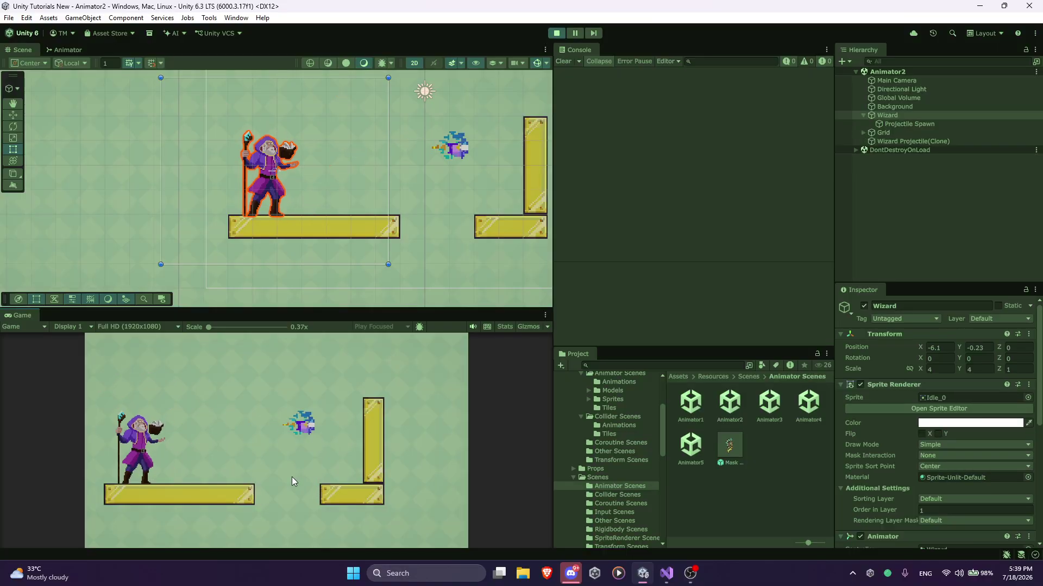
click(204, 450)
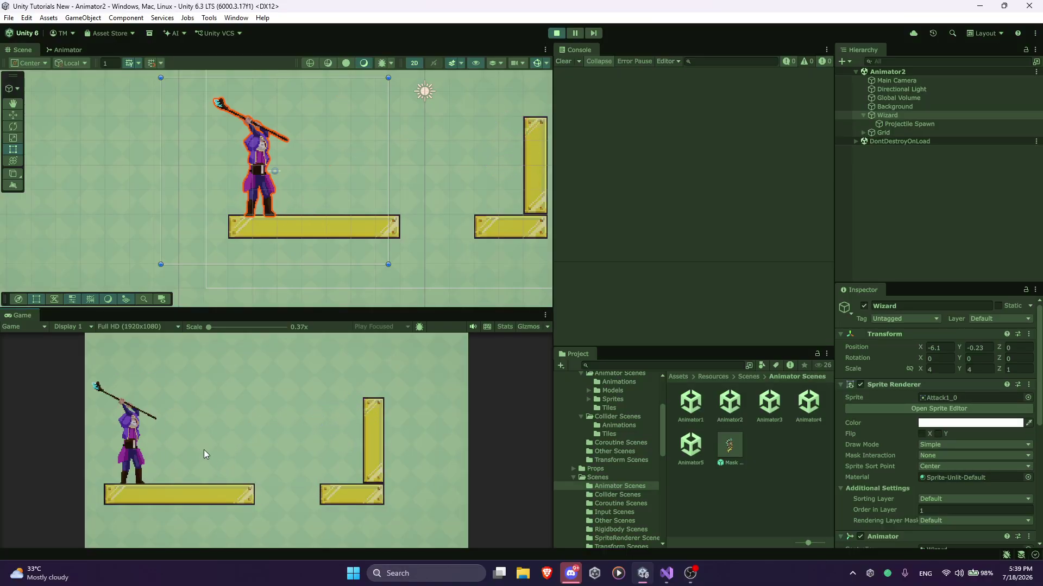
click(180, 409)
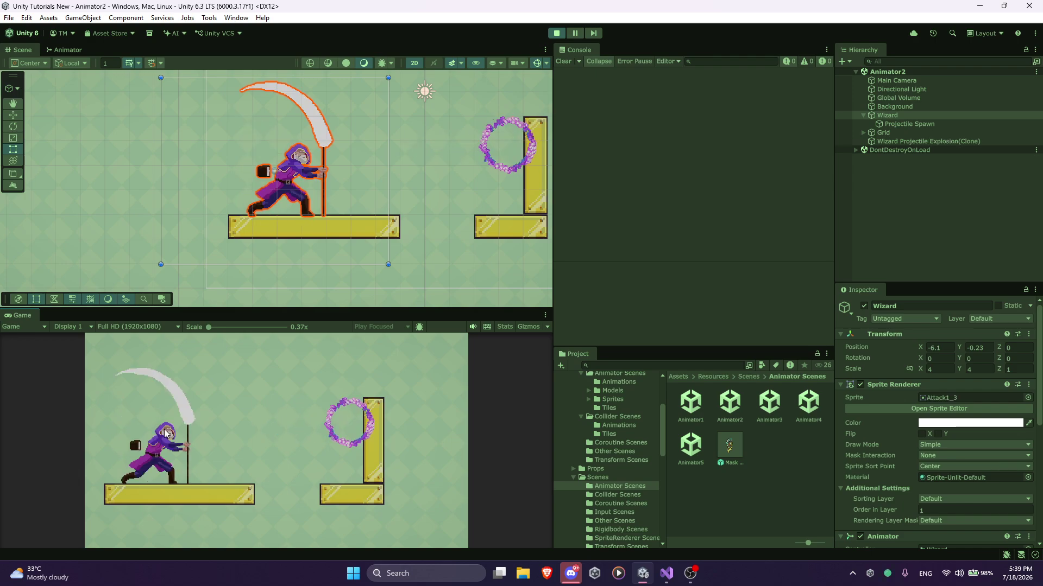
click(180, 445)
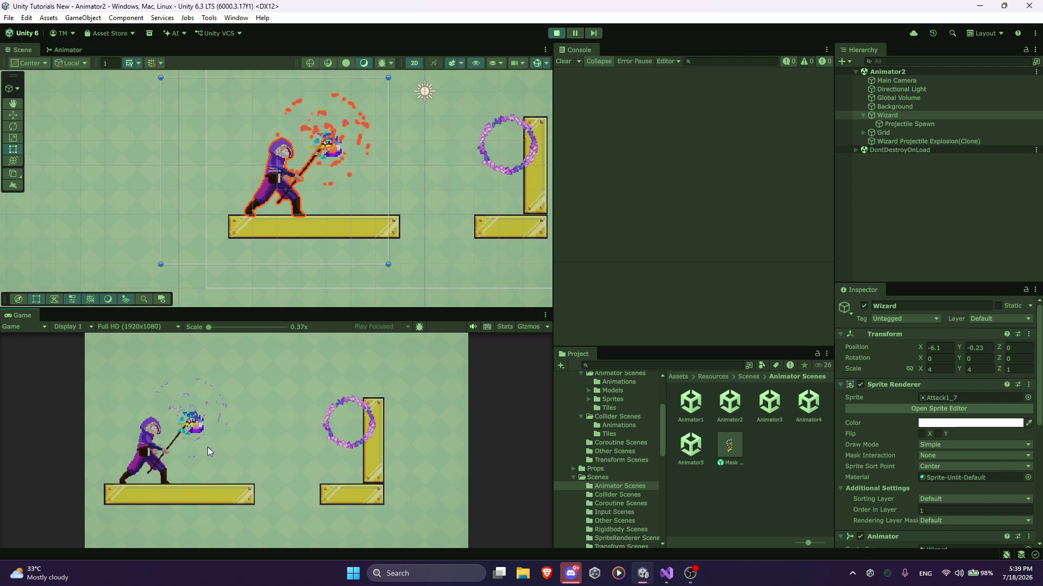
click(556, 33)
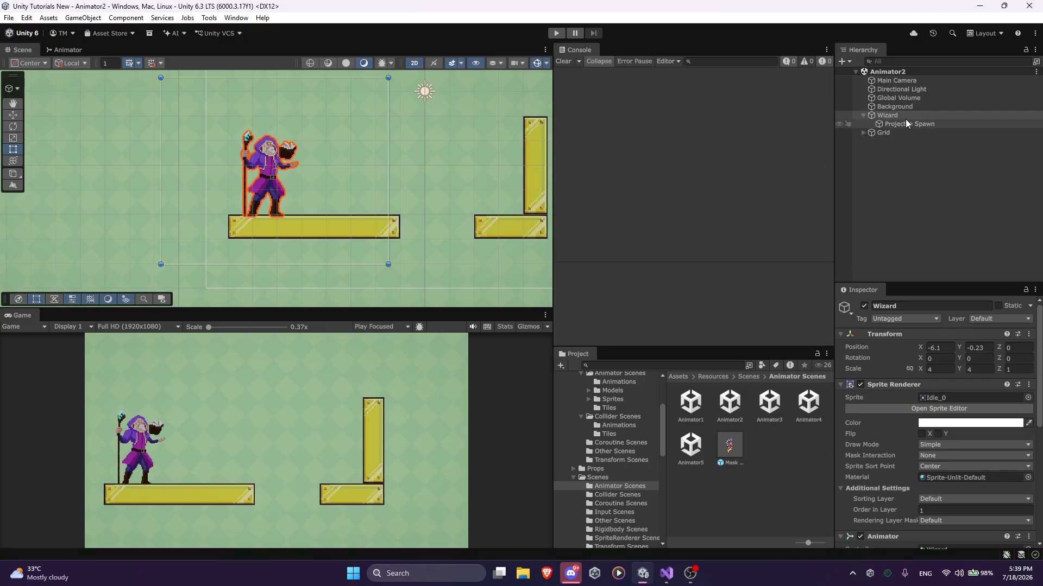
Open the Animation window for the Wizard object and view its Wizard_Idle clip
click(901, 116)
click(236, 17)
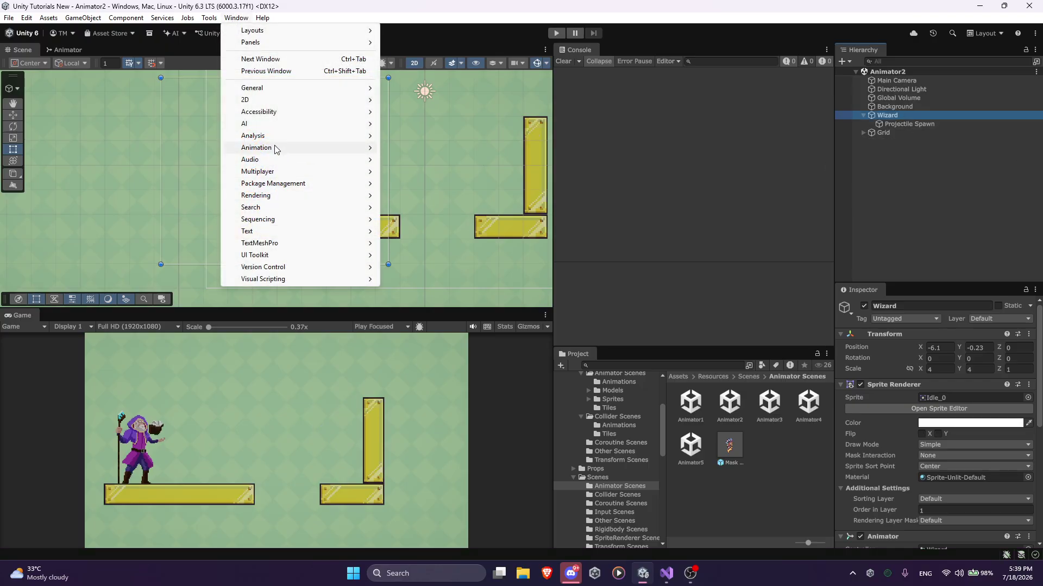
mouse_move(276, 149)
click(418, 147)
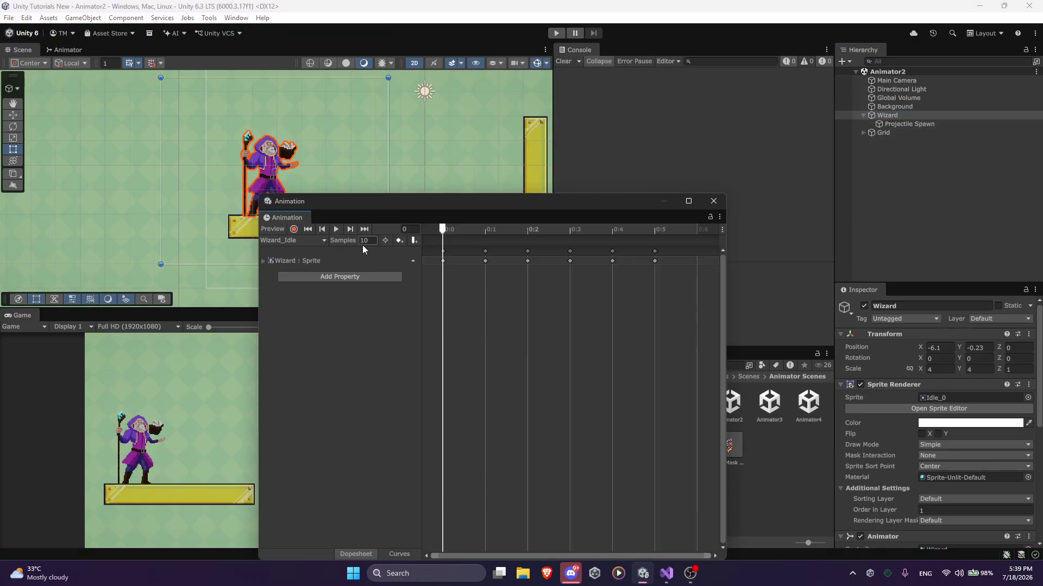
click(300, 240)
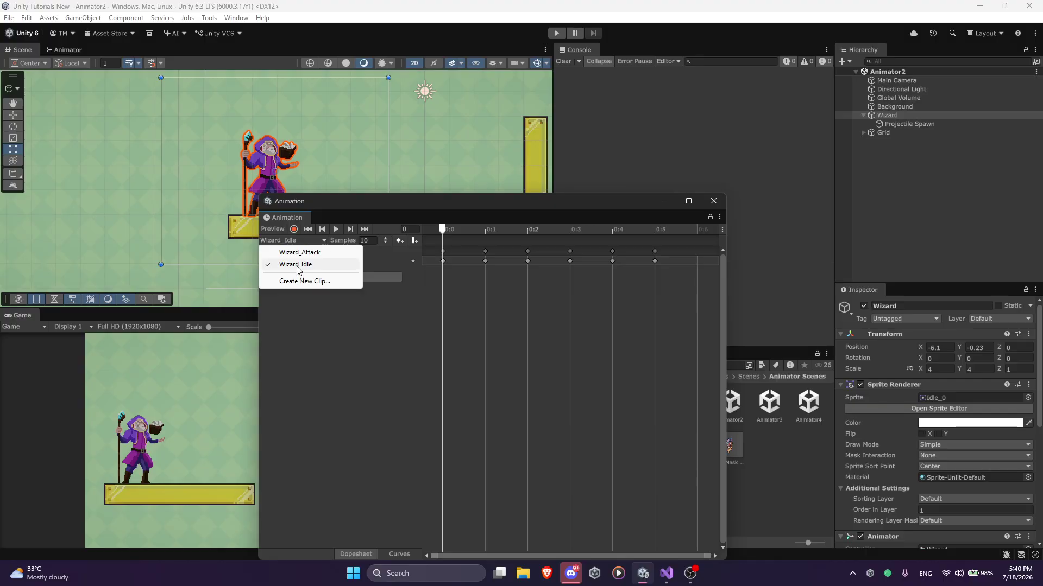
click(298, 266)
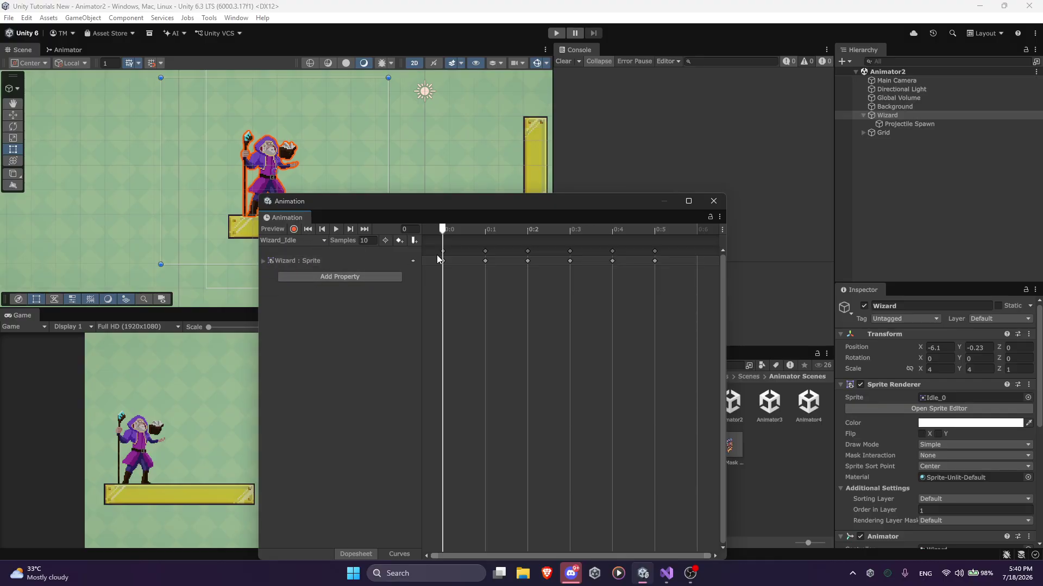
Switch to the Wizard_Attack clip, preview its last frame, and inspect the function choices of the animation event placed there
click(324, 240)
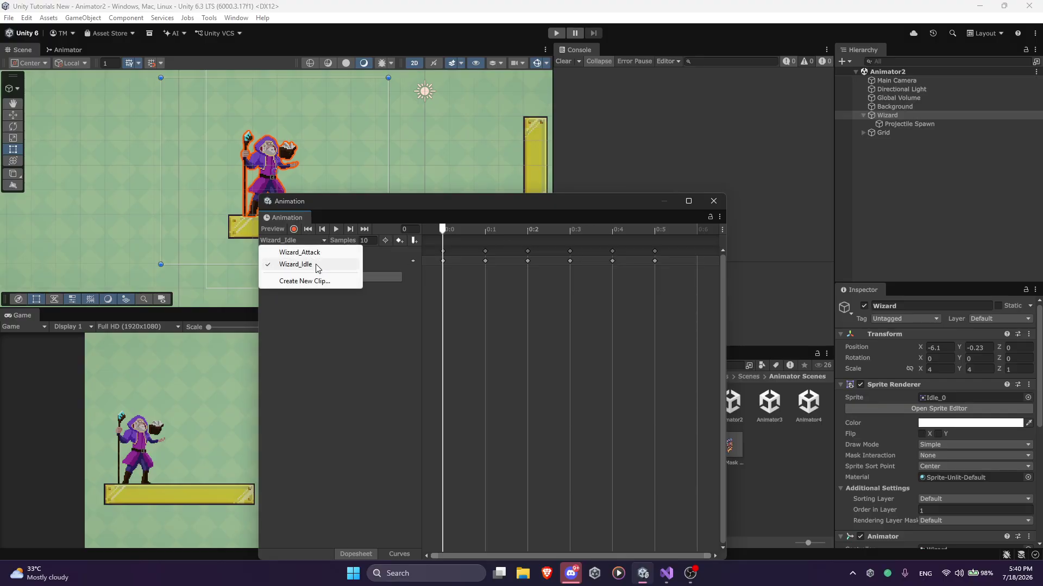
click(307, 252)
click(666, 237)
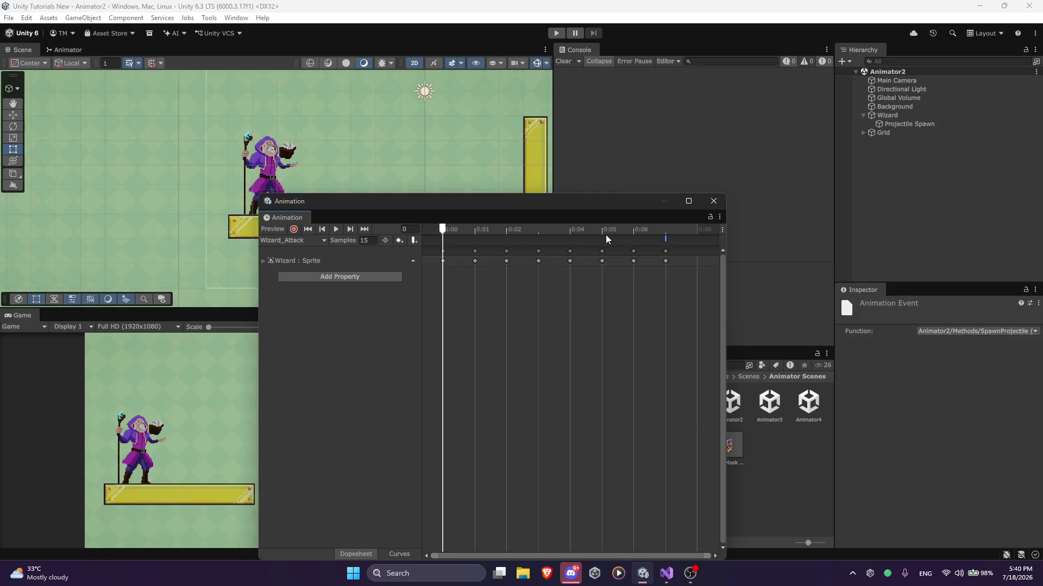
click(665, 229)
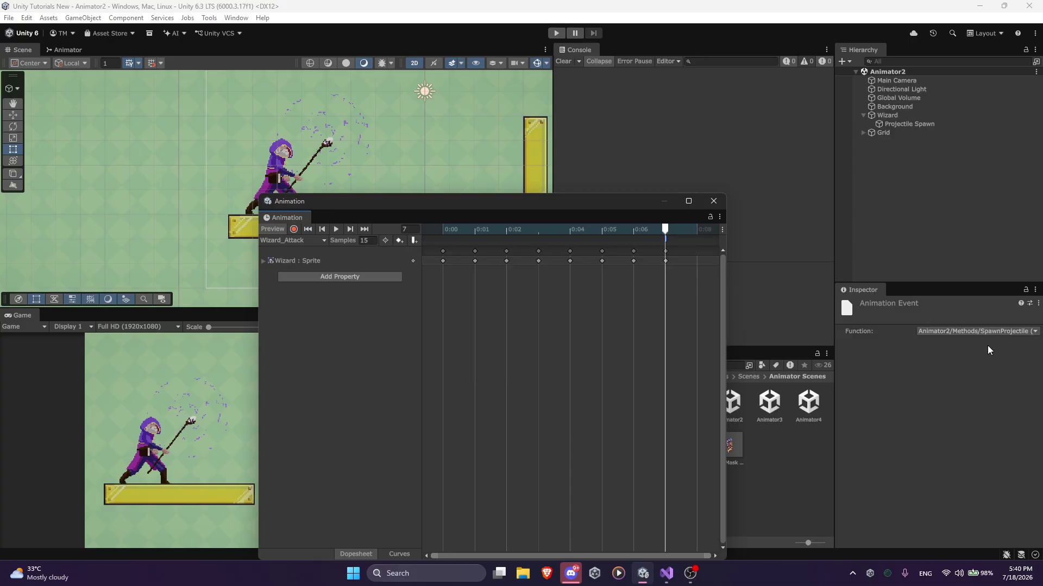
click(943, 332)
mouse_move(953, 345)
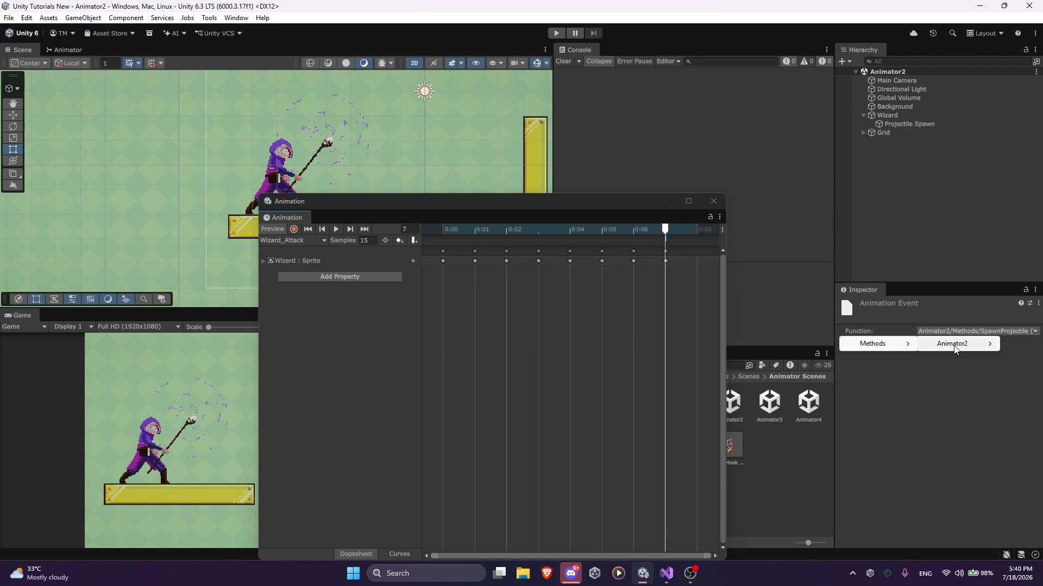
mouse_move(885, 344)
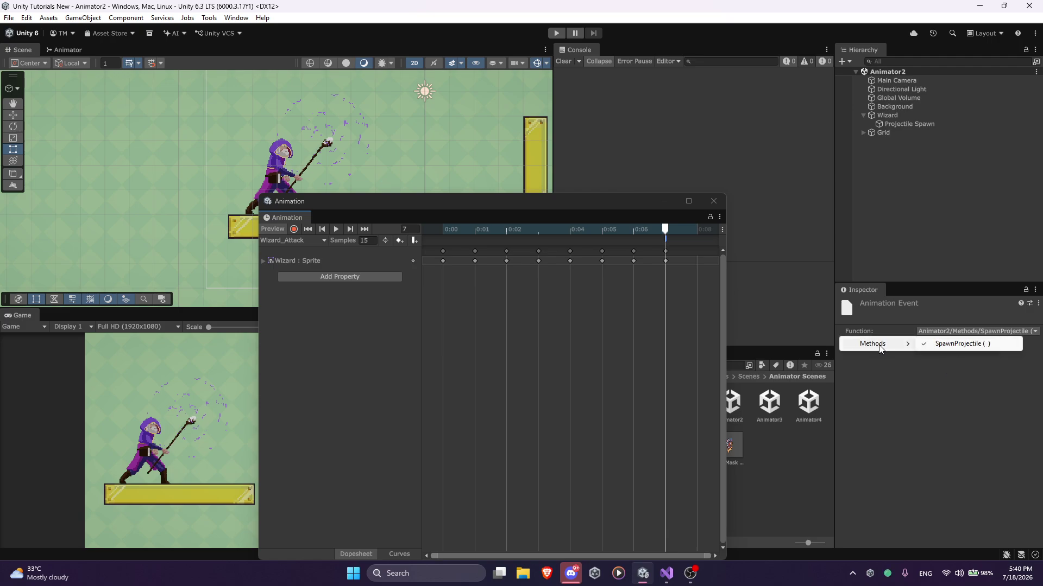
click(948, 351)
Switch to Visual Studio and review the projectileSpawn, projectilePrefab and animator field declarations in the Animator2 script
click(665, 574)
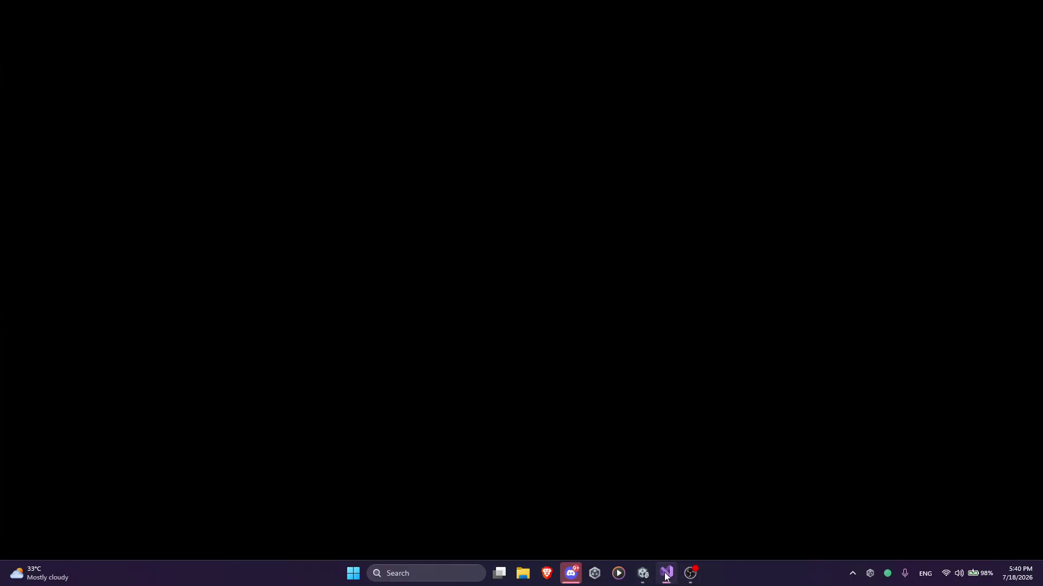
scroll(308, 265, up, 1)
scroll(304, 278, down, 1)
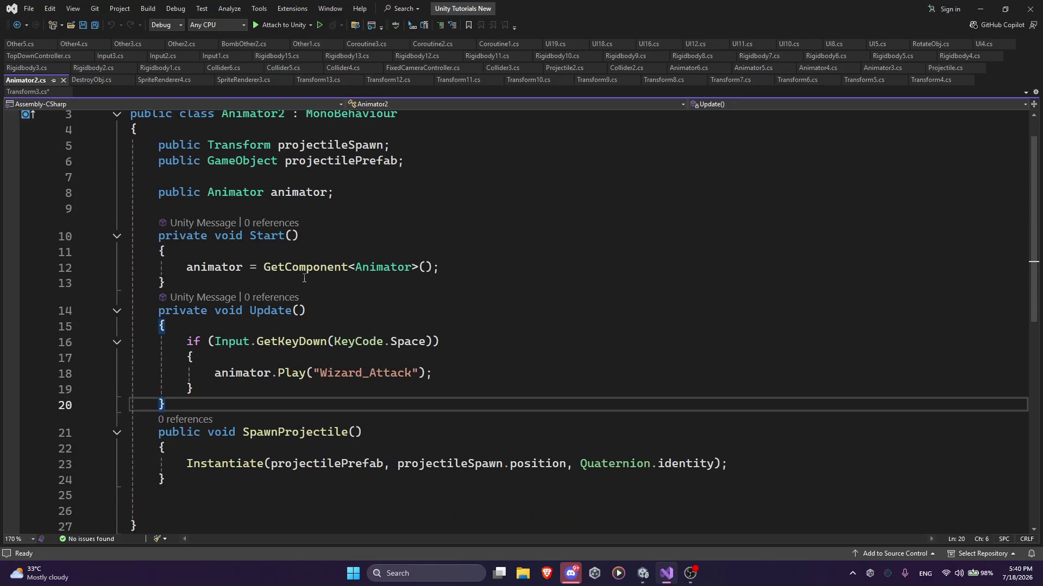
drag(151, 145, 418, 146)
click(160, 161)
scroll(163, 174, up, 1)
mouse_move(159, 193)
mouse_down()
mouse_move(451, 193)
mouse_move(157, 208)
mouse_up()
click(415, 211)
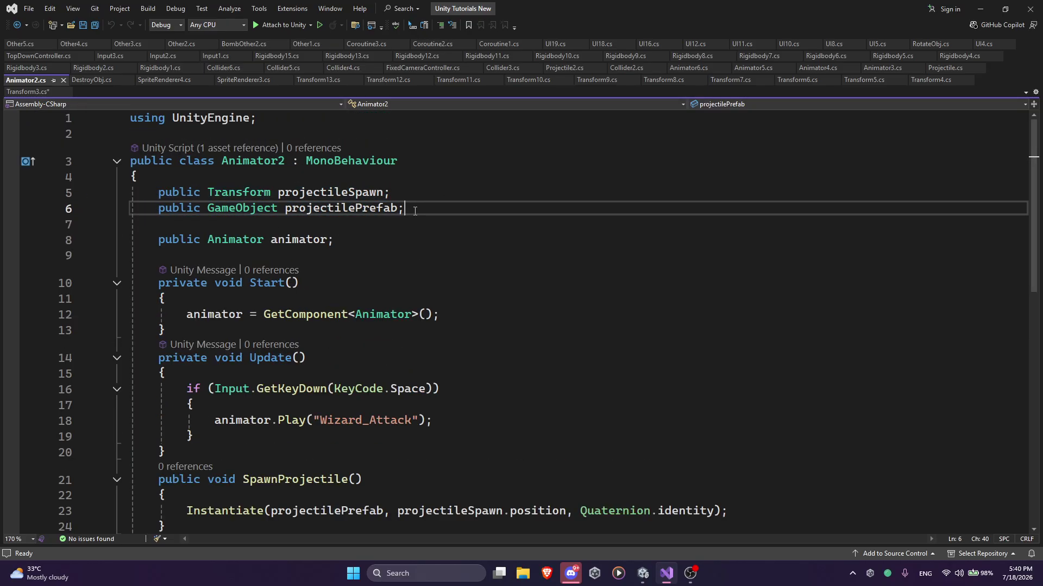
drag(415, 212, 334, 240)
click(158, 225)
scroll(333, 241, down, 1)
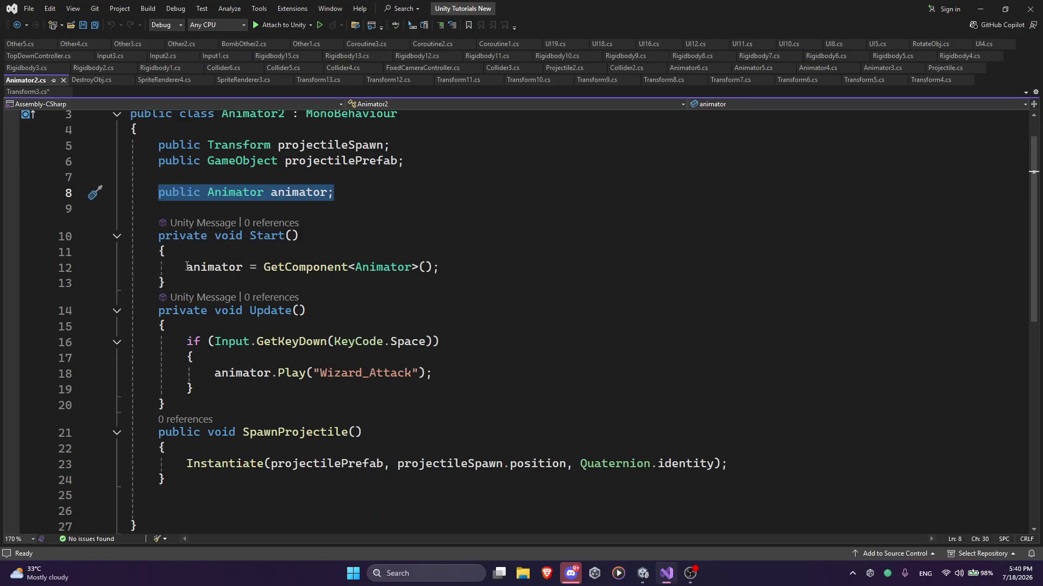
Examine the GetComponent call in Start and the Space key check that plays Wizard_Attack in Update
drag(186, 266, 441, 267)
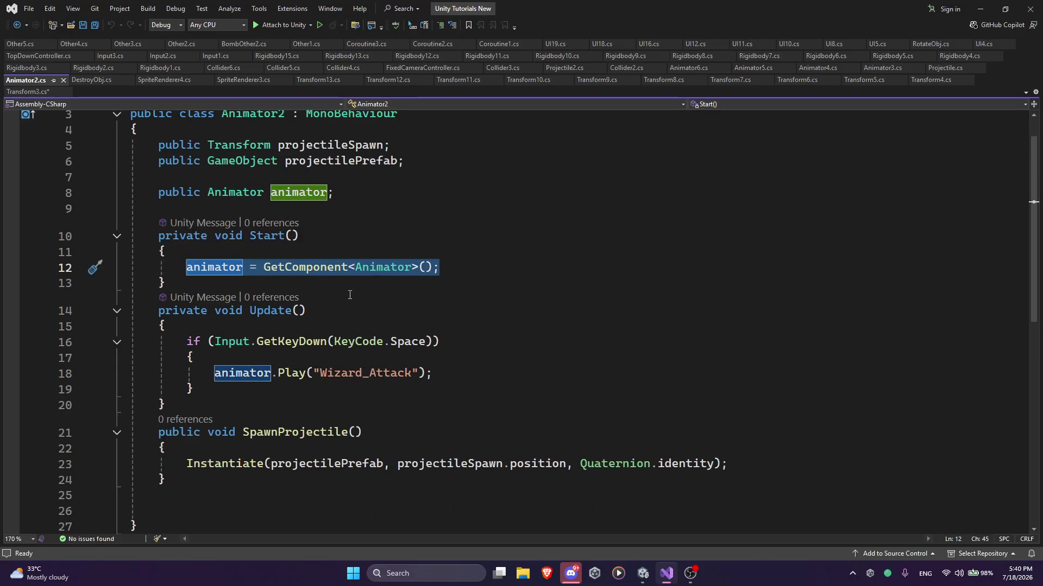
scroll(216, 297, down, 2)
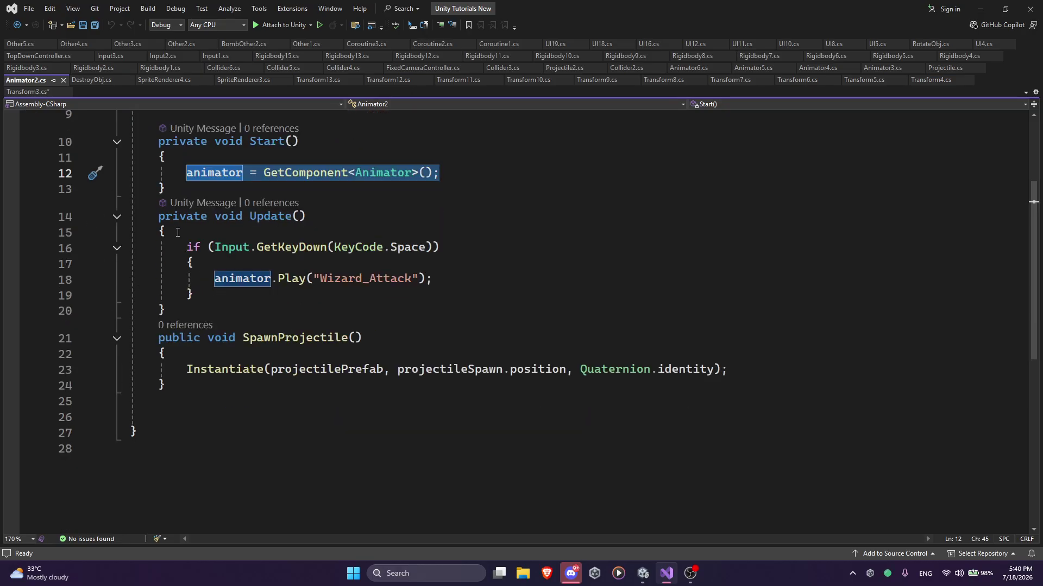
drag(186, 247, 442, 248)
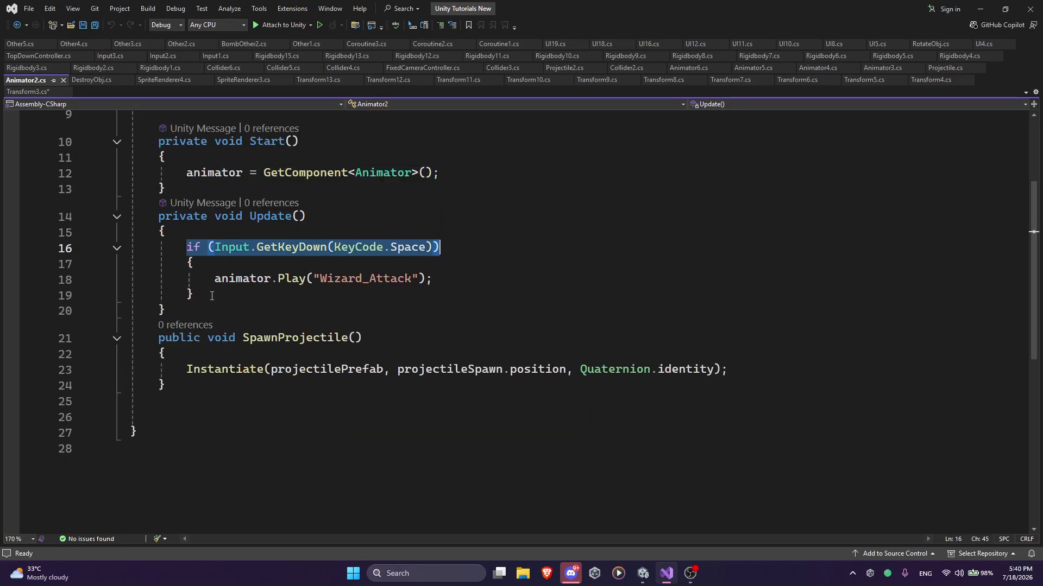
drag(211, 282, 447, 281)
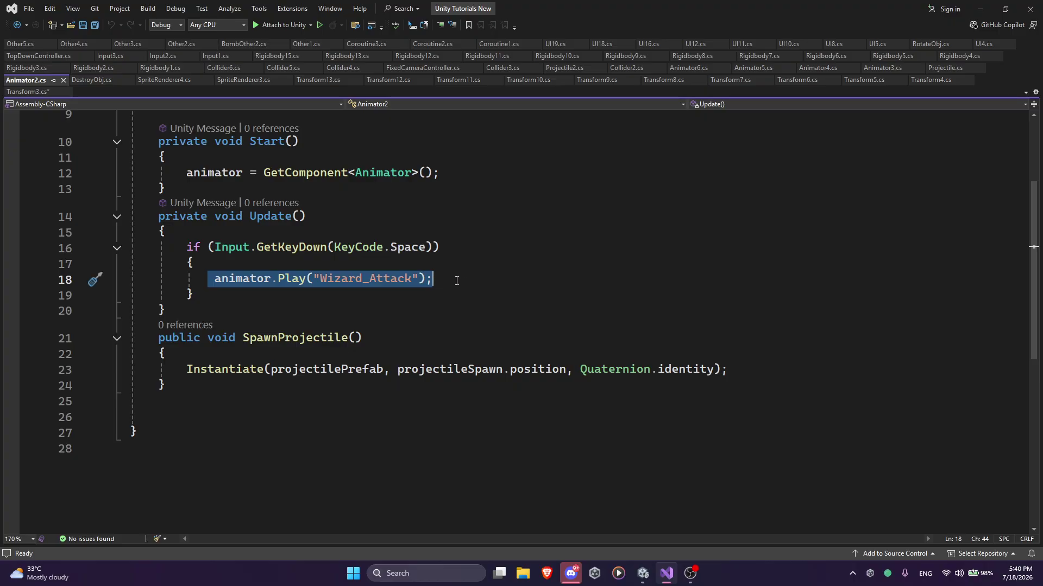
click(457, 280)
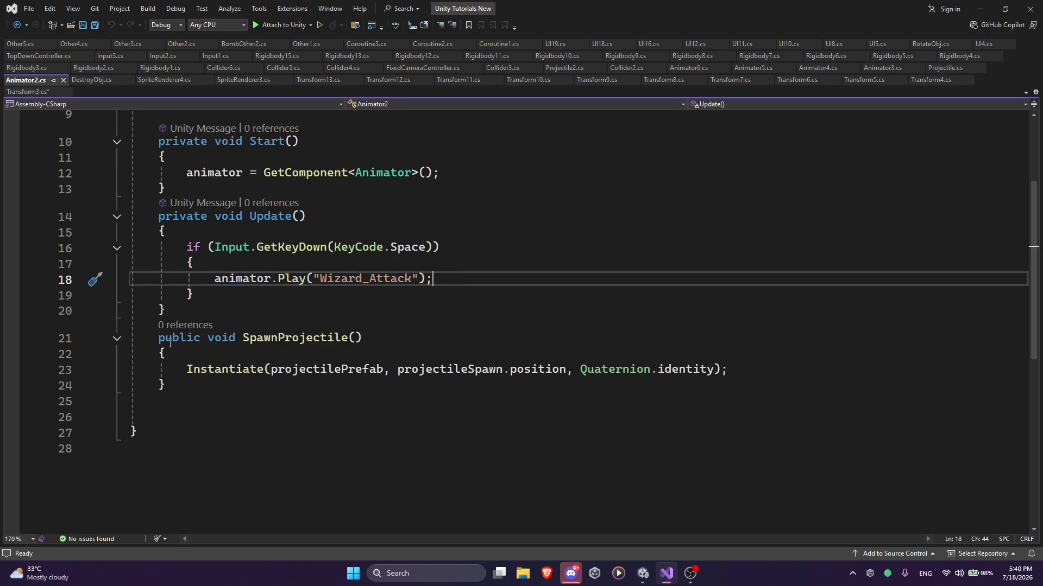
Examine the SpawnProjectile method, including its public modifier and the Instantiate call
drag(158, 339, 192, 382)
click(193, 383)
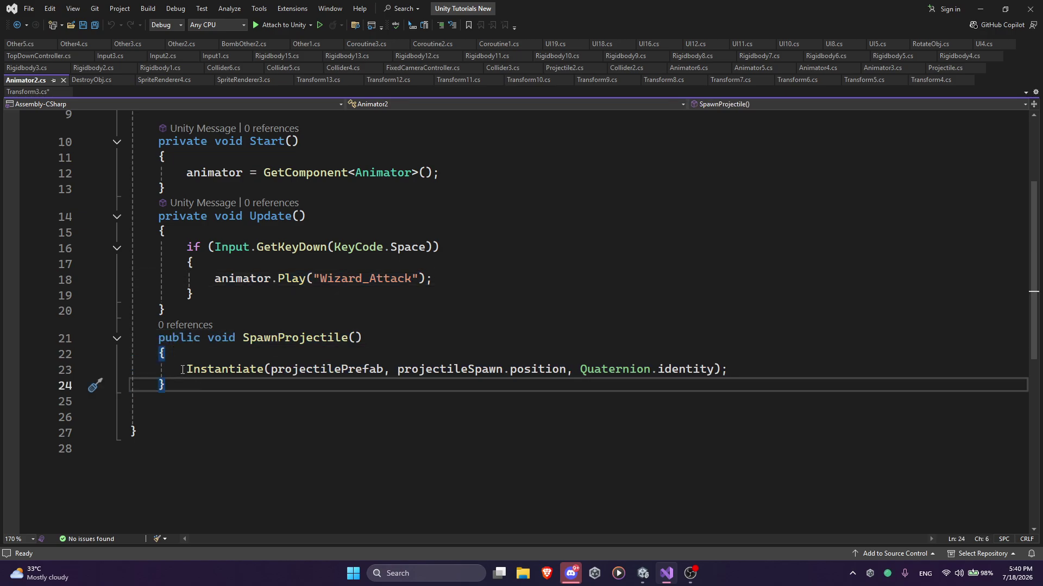
drag(153, 337, 431, 333)
click(430, 334)
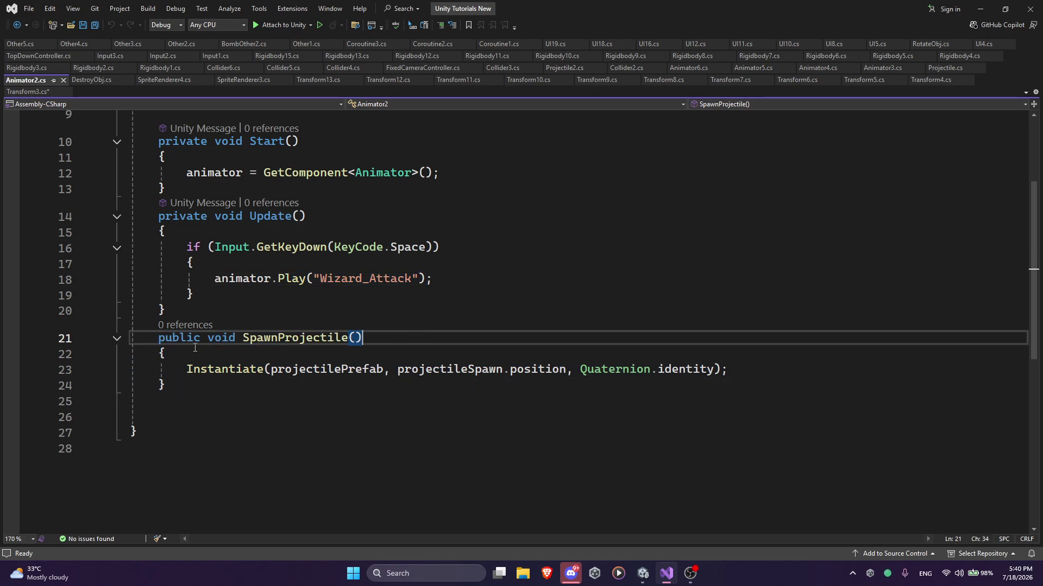
scroll(217, 346, up, 1)
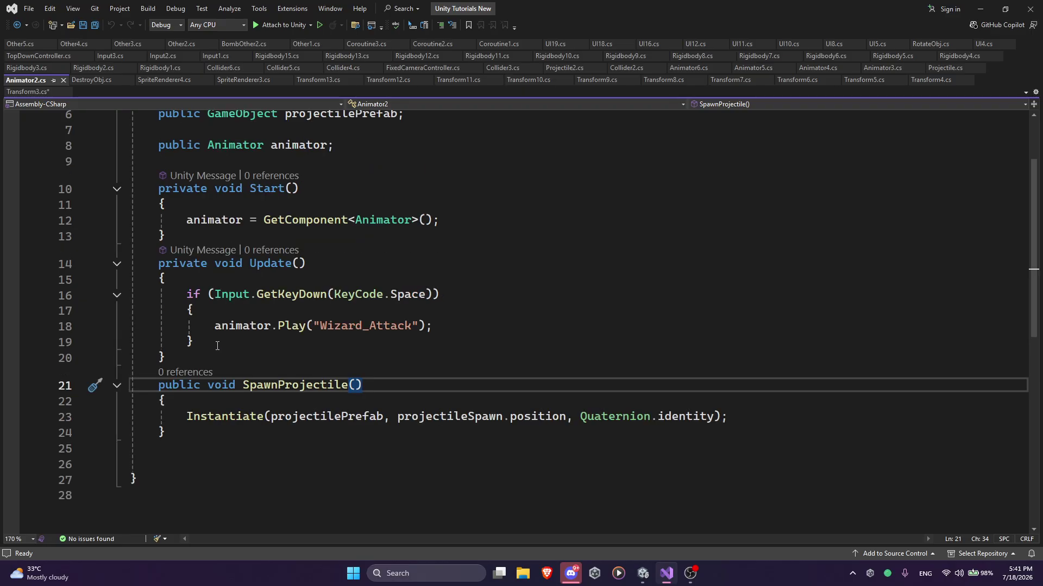
double_click(176, 385)
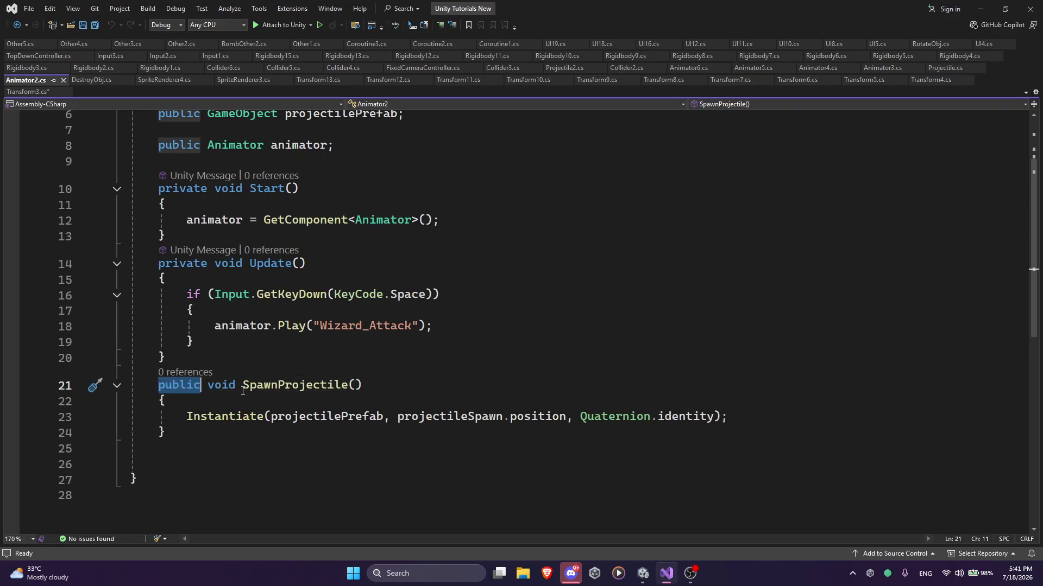
mouse_move(159, 387)
mouse_down()
mouse_move(202, 388)
mouse_move(155, 387)
mouse_up()
key(Up)
scroll(163, 384, down, 1)
scroll(163, 384, up, 1)
click(154, 384)
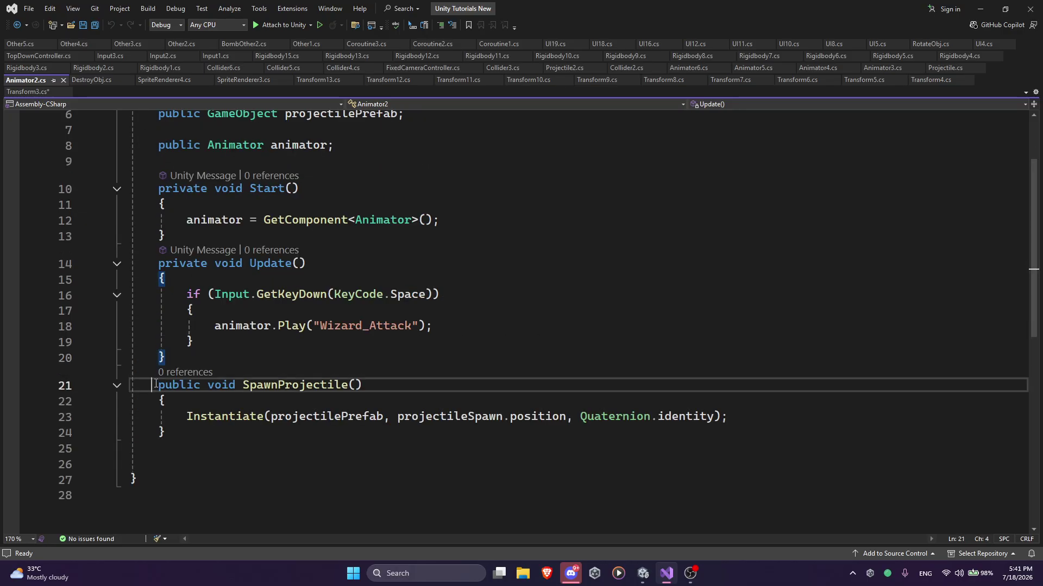
click(219, 433)
scroll(528, 356, up, 2)
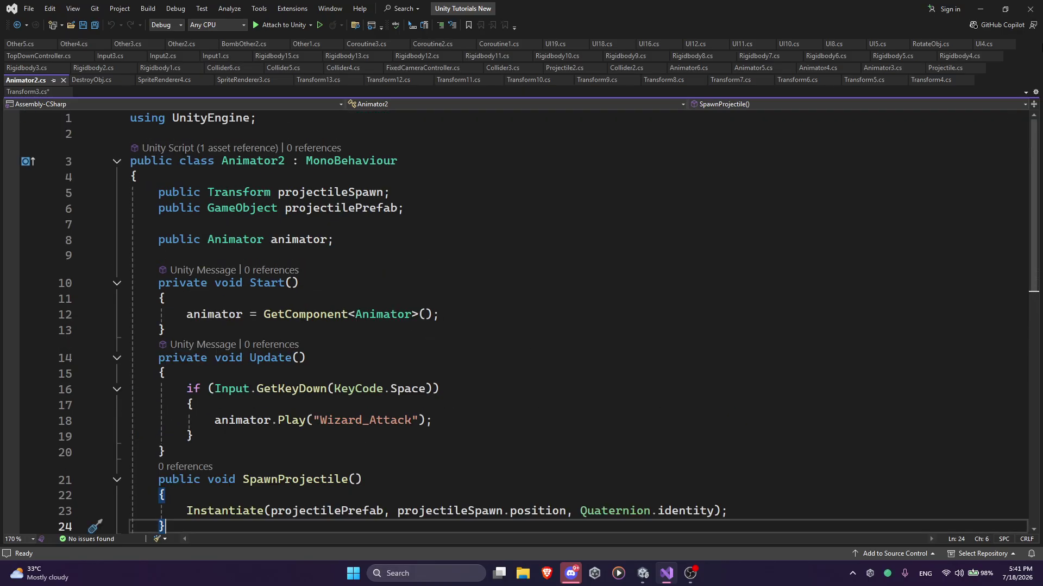
Return to Unity, close the Animation window, and inspect the Wizard_Attack to Wizard_Idle transition in the Wizard's animator controller
key(alt+Tab)
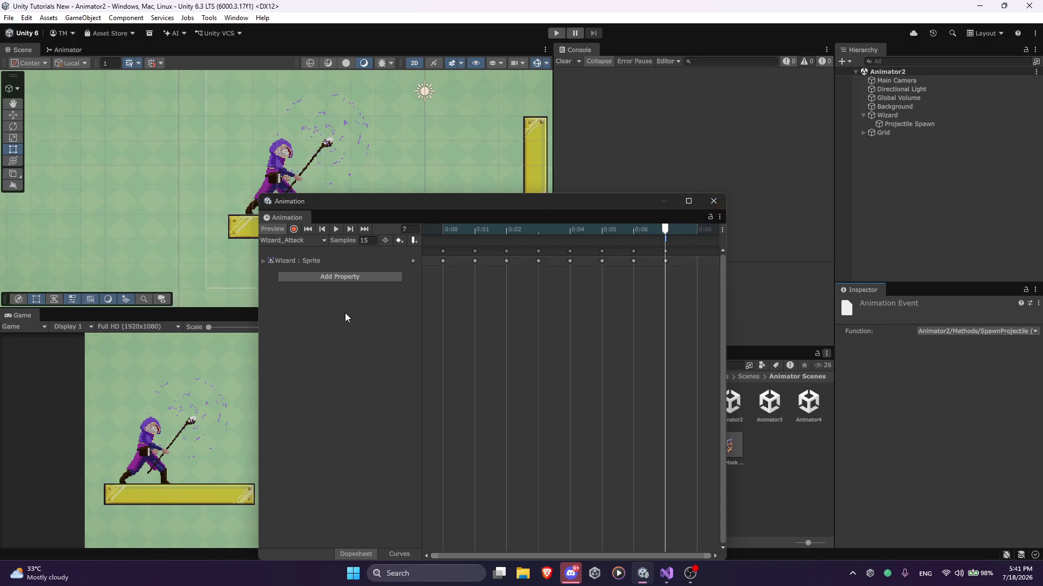
click(714, 200)
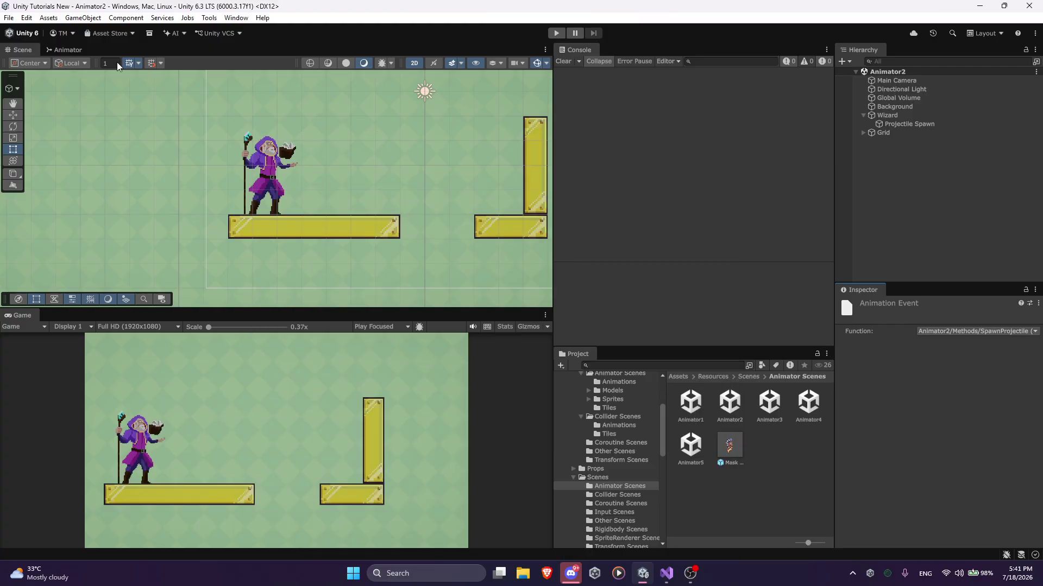
click(78, 50)
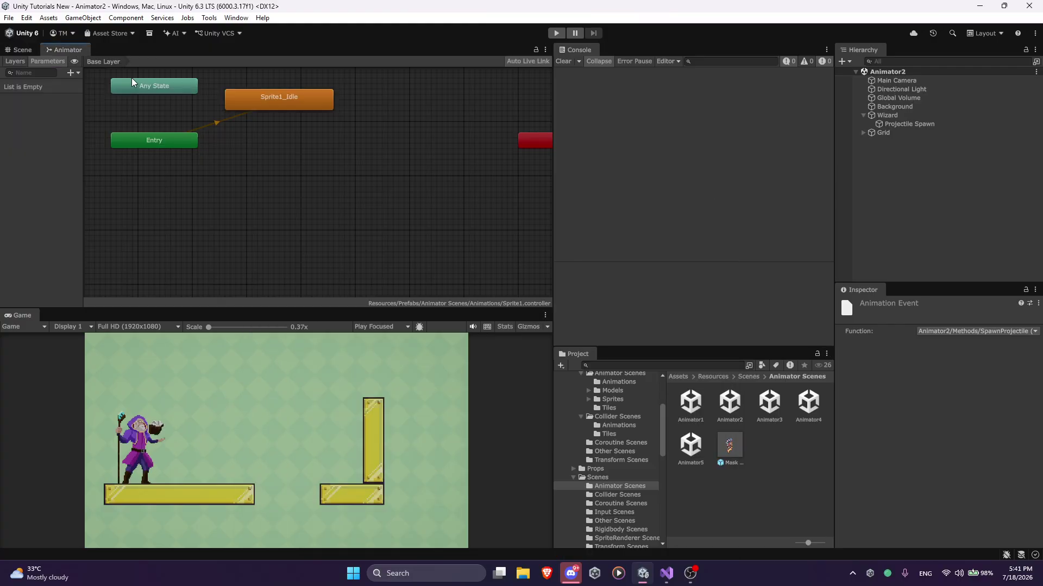
click(883, 116)
scroll(228, 179, up, 3)
click(232, 235)
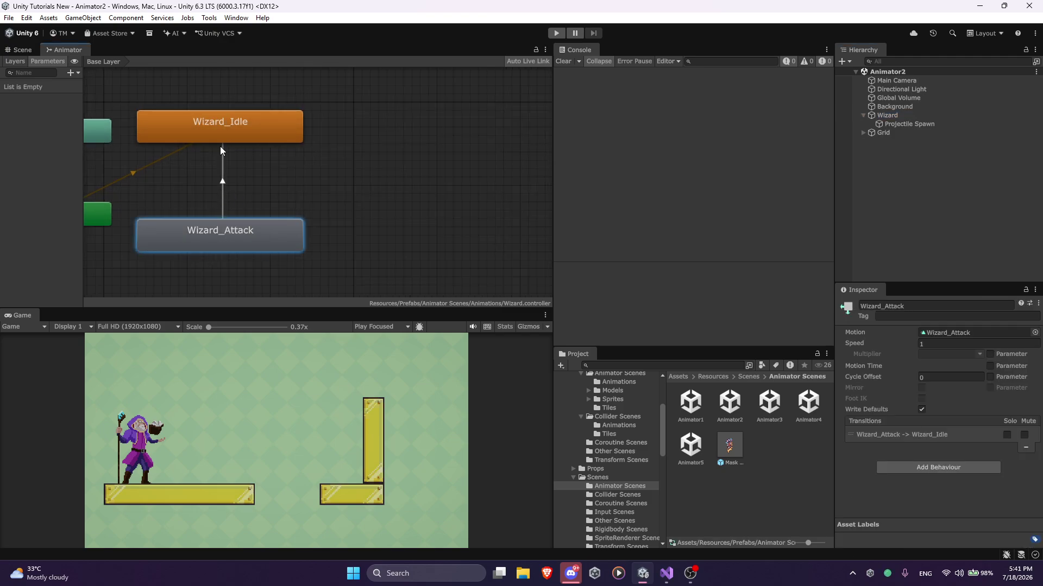
click(222, 179)
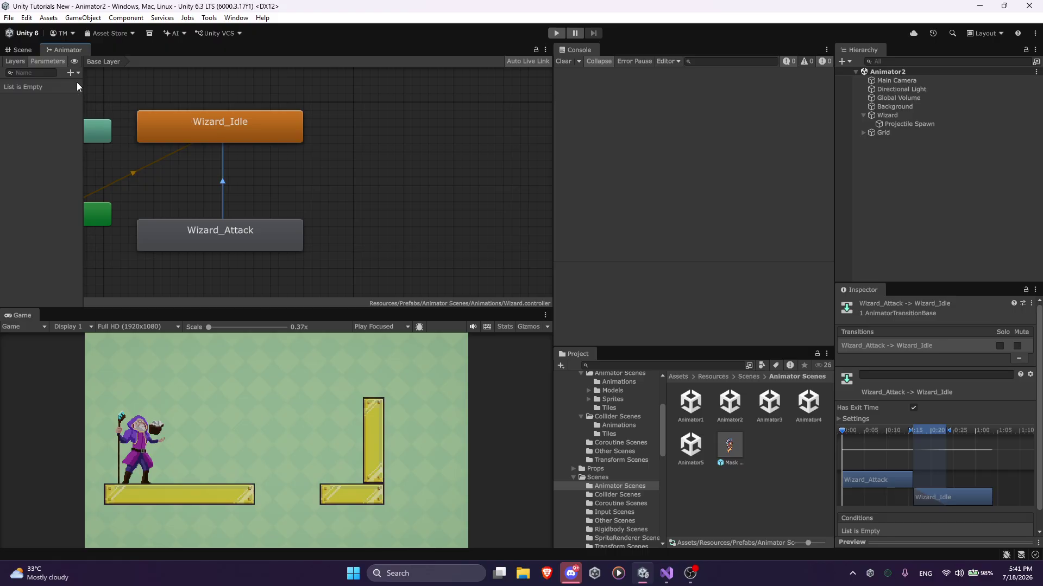
scroll(230, 171, down, 3)
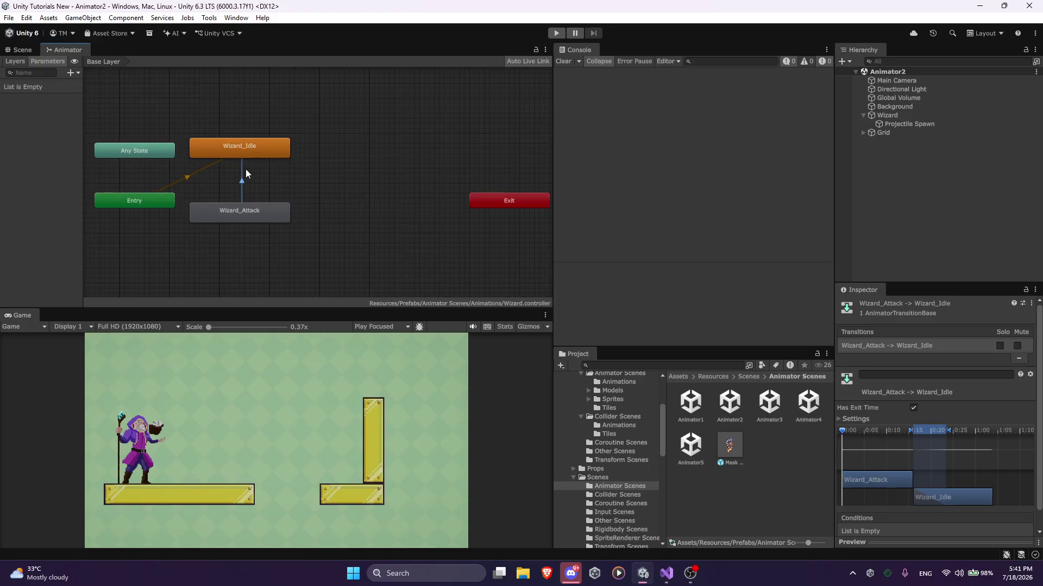
Open the Animator3 scene and view the Paladin's animator state graph
click(769, 408)
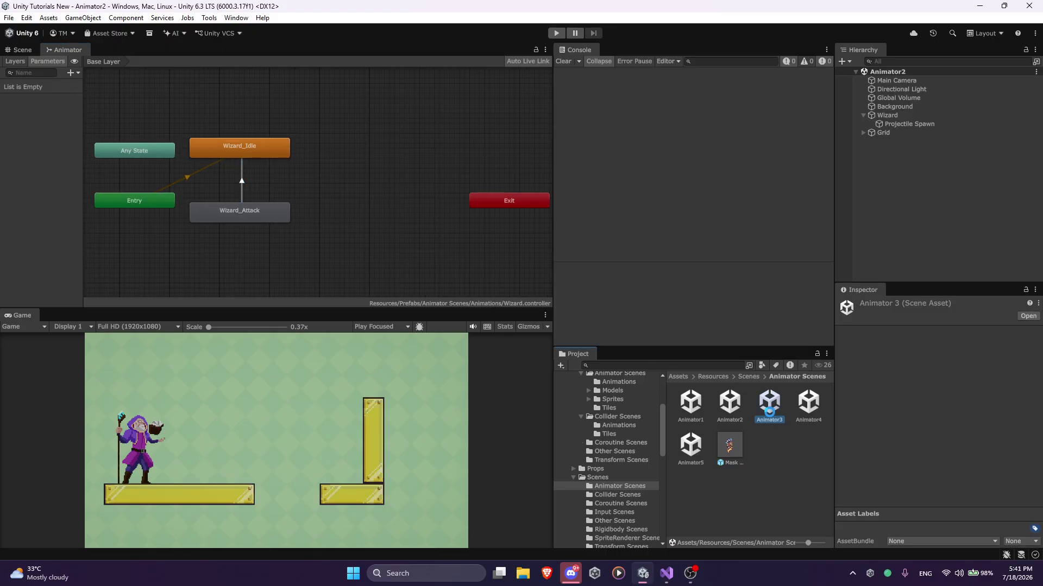
double_click(769, 407)
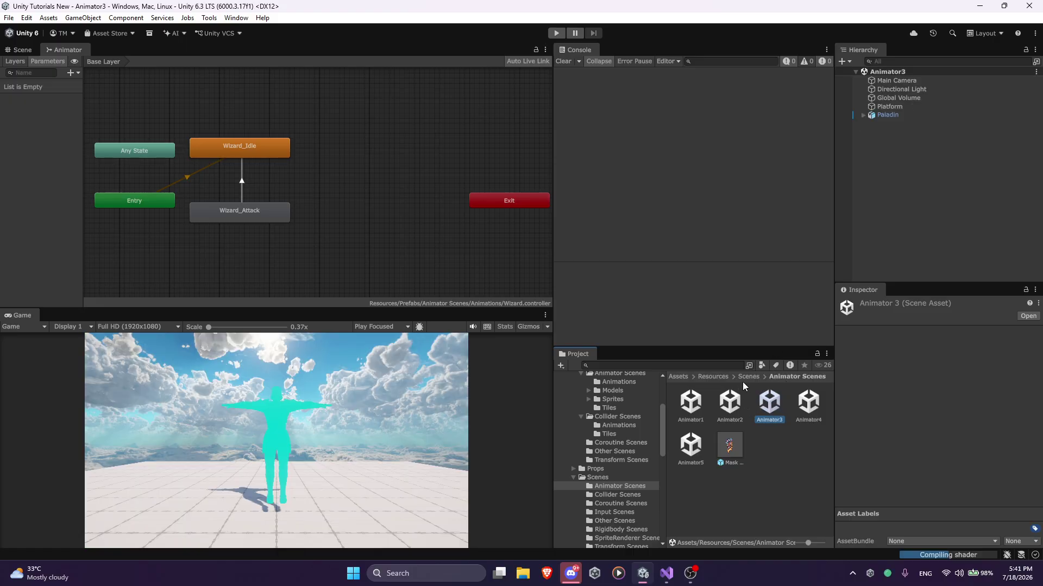
click(893, 116)
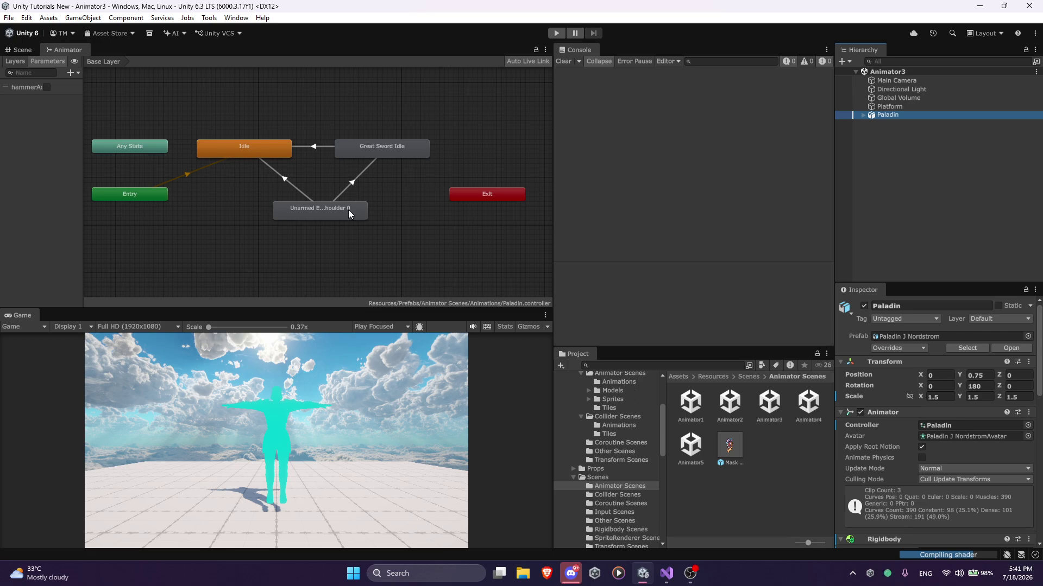
Reopen the Animator2 scene and display the Wizard's animator state graph
click(729, 403)
double_click(730, 404)
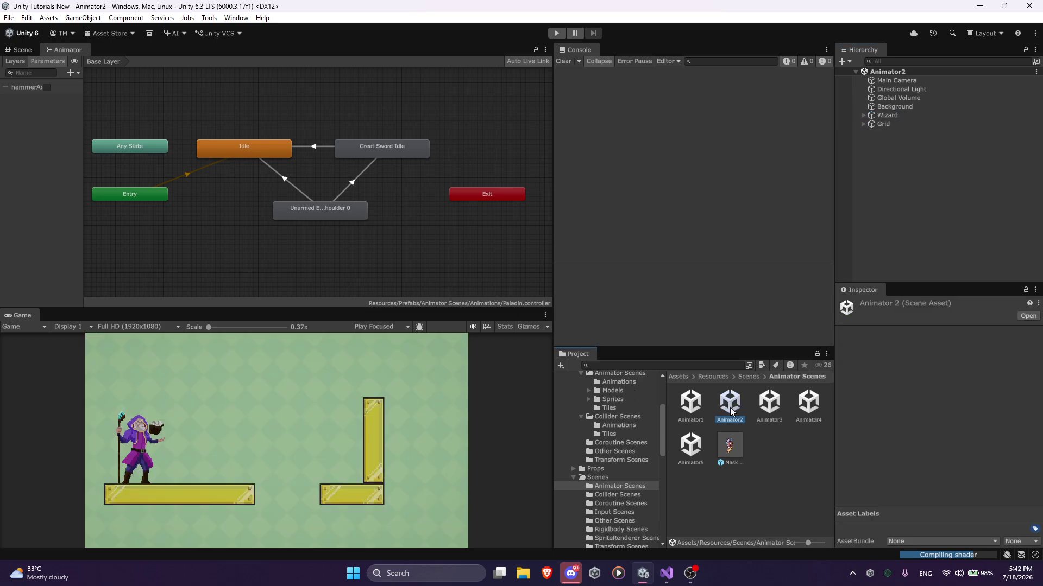
click(896, 115)
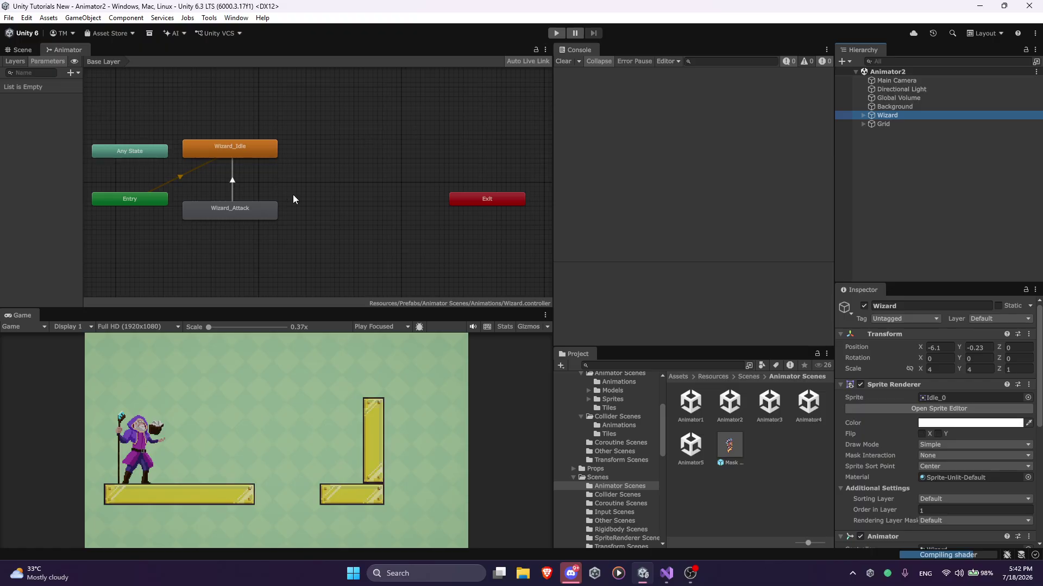
Move the Wizard_Idle and Wizard_Attack states into vertical alignment and select the transition between them
drag(207, 144, 226, 139)
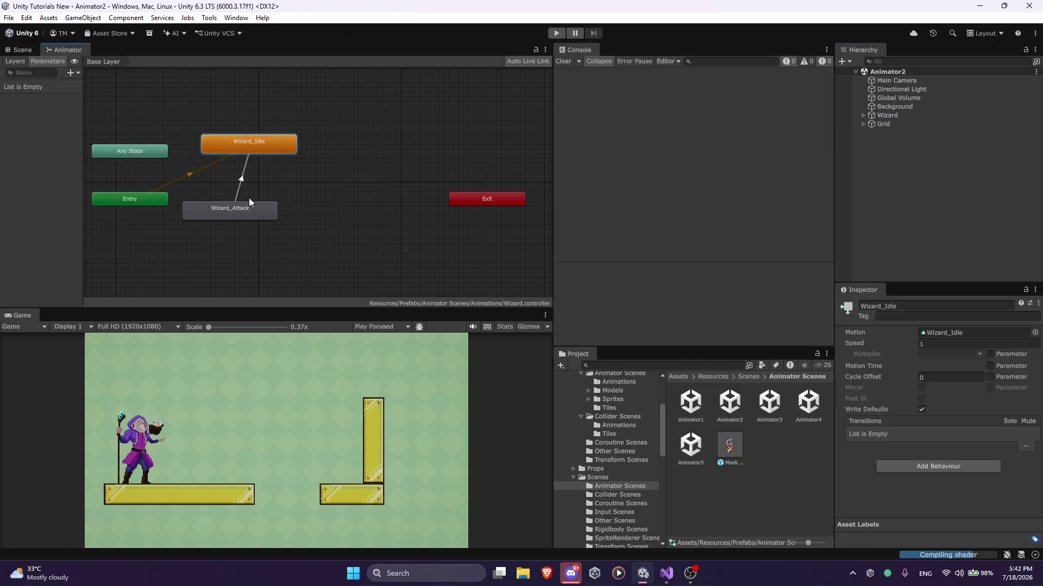
mouse_move(235, 209)
mouse_down()
mouse_move(266, 212)
mouse_move(254, 210)
mouse_up()
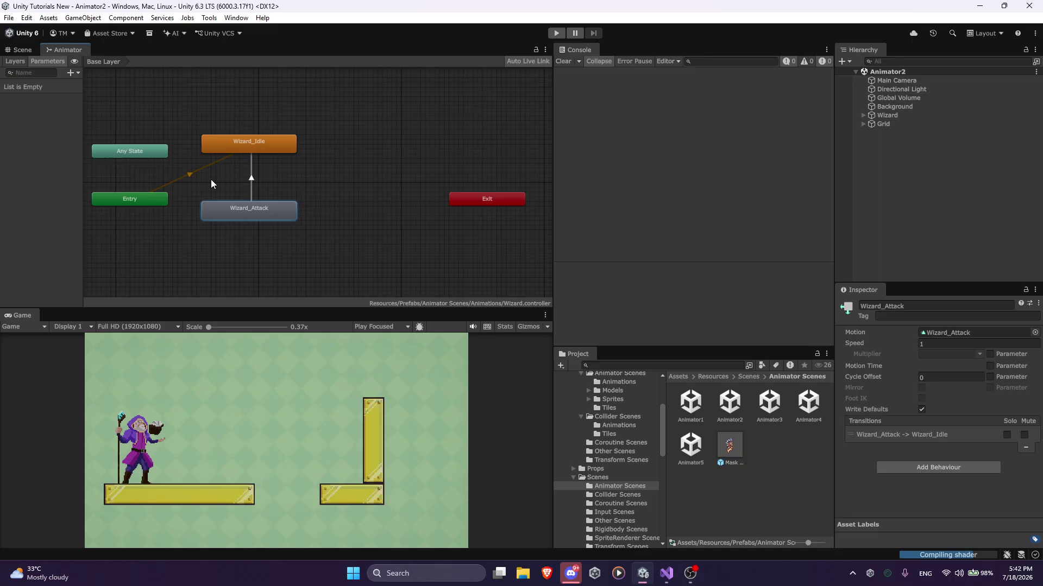
scroll(244, 186, up, 3)
click(255, 179)
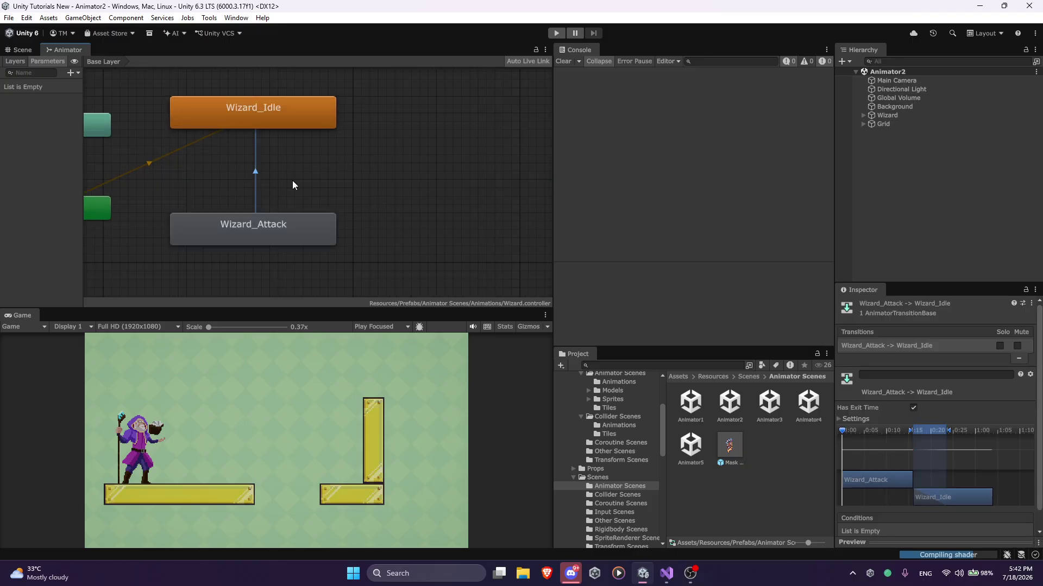
scroll(333, 171, down, 3)
scroll(223, 130, up, 3)
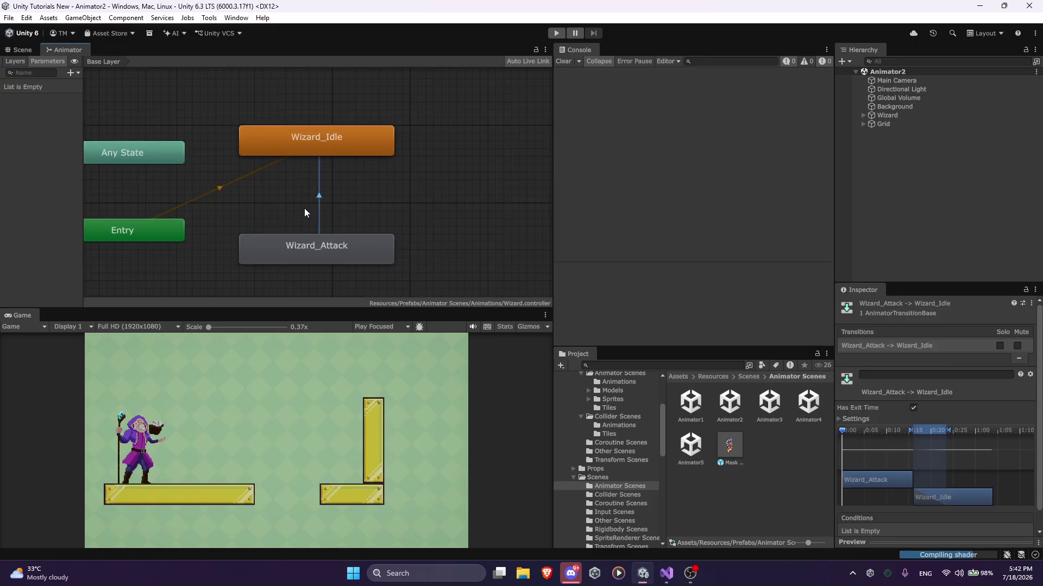
Try to make a transition from Wizard_Idle to Wizard_Attack
right_click(278, 133)
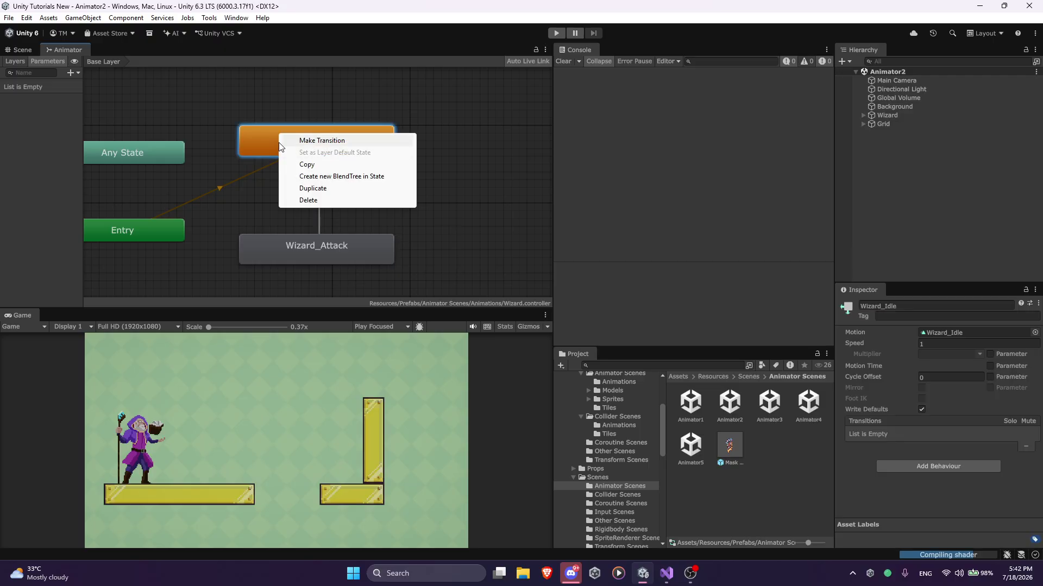
click(306, 142)
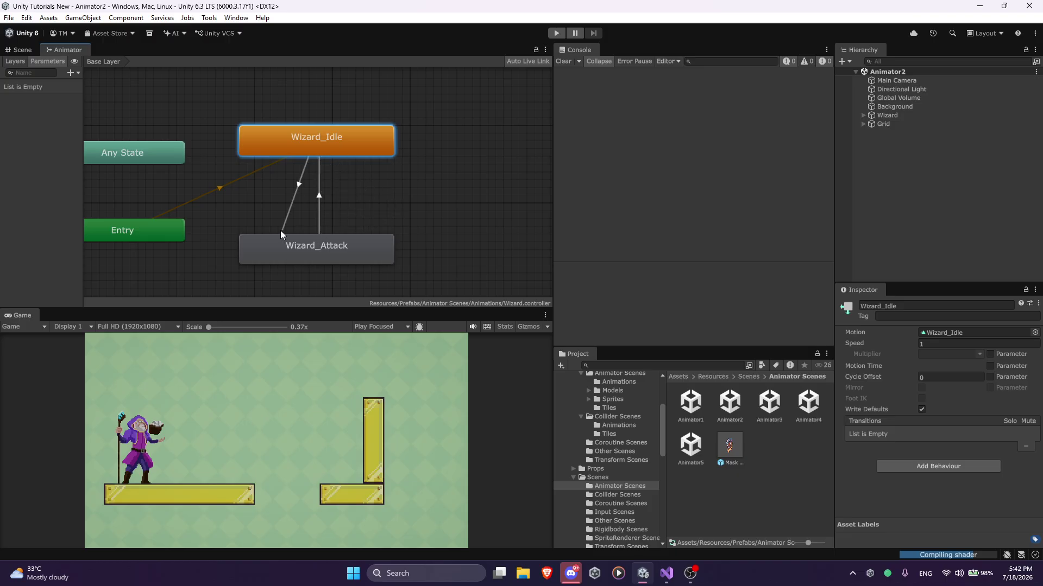
click(314, 244)
click(377, 200)
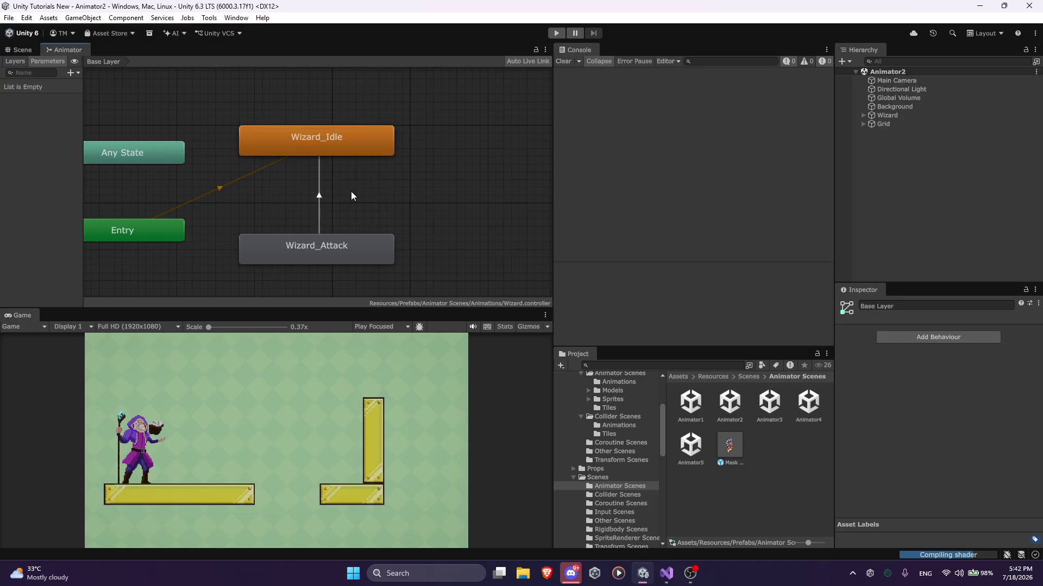
Nudge the Wizard_Idle state slightly down, then view its incoming transition from Wizard_Attack and the available parameter types
drag(297, 156, 299, 164)
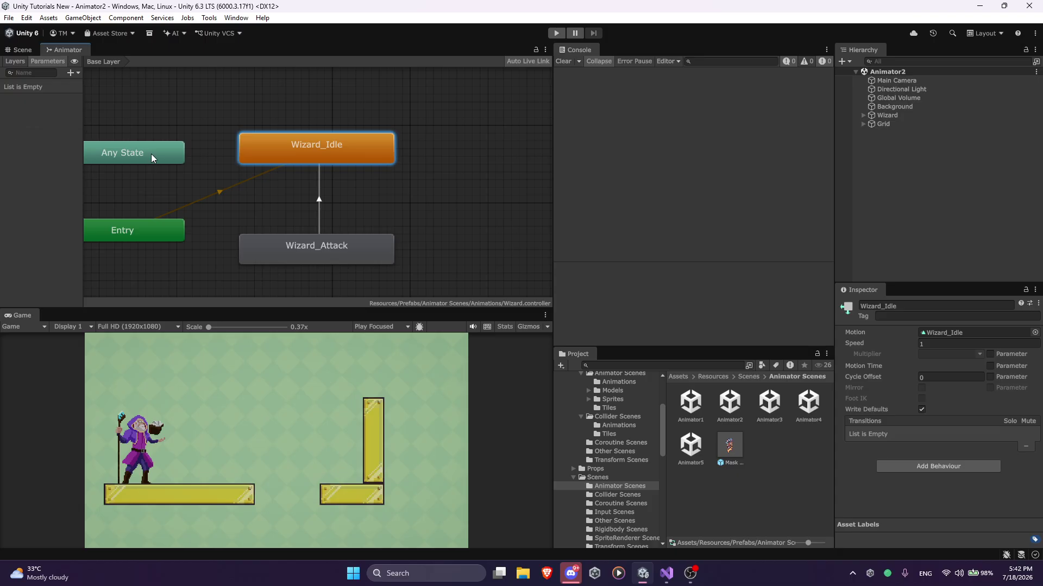
click(319, 200)
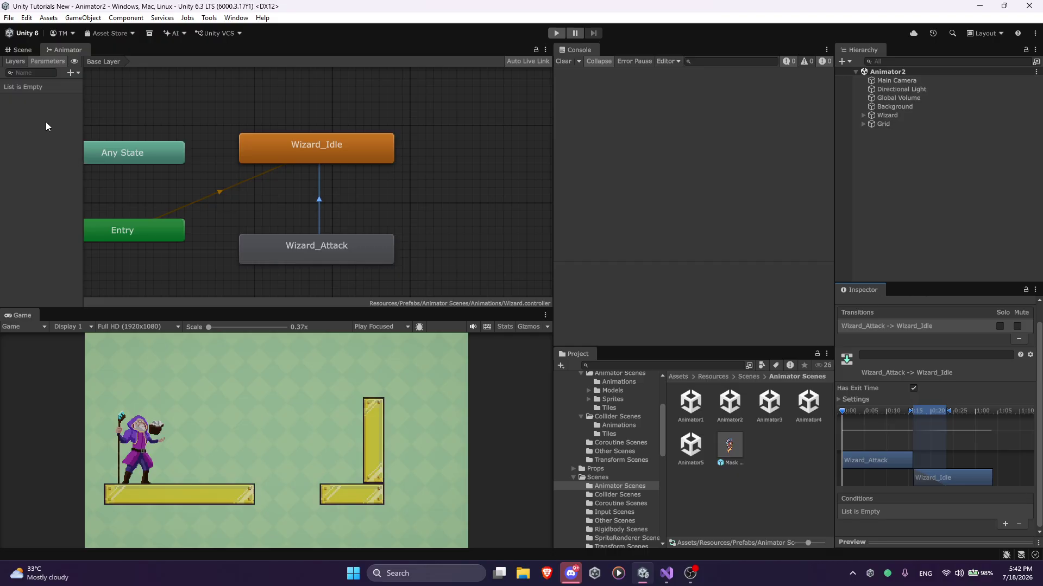
click(71, 73)
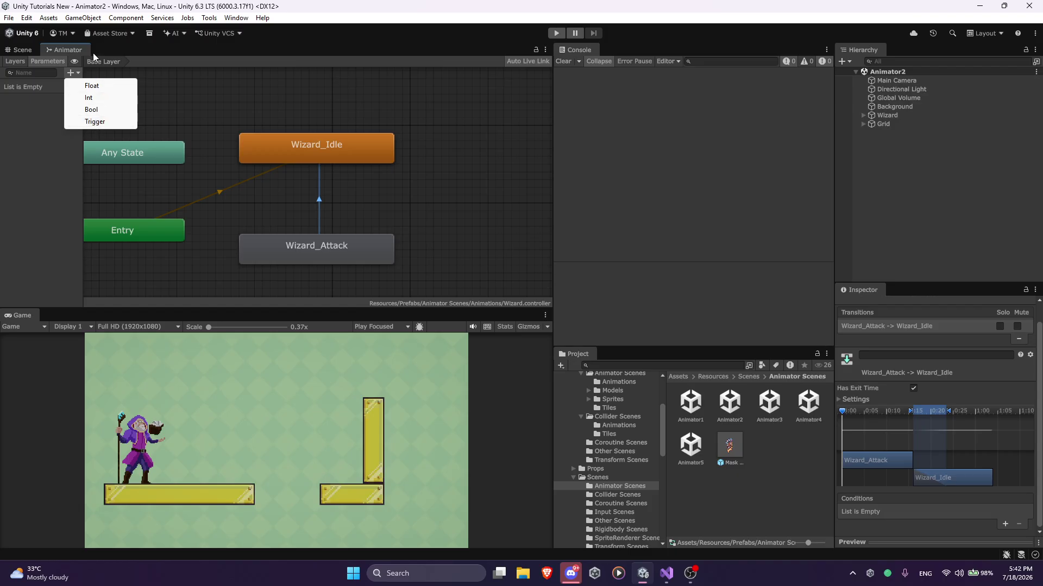
click(40, 141)
Expand the settings of the Wizard_Attack to Wizard_Idle transition and examine its Exit Time
click(321, 199)
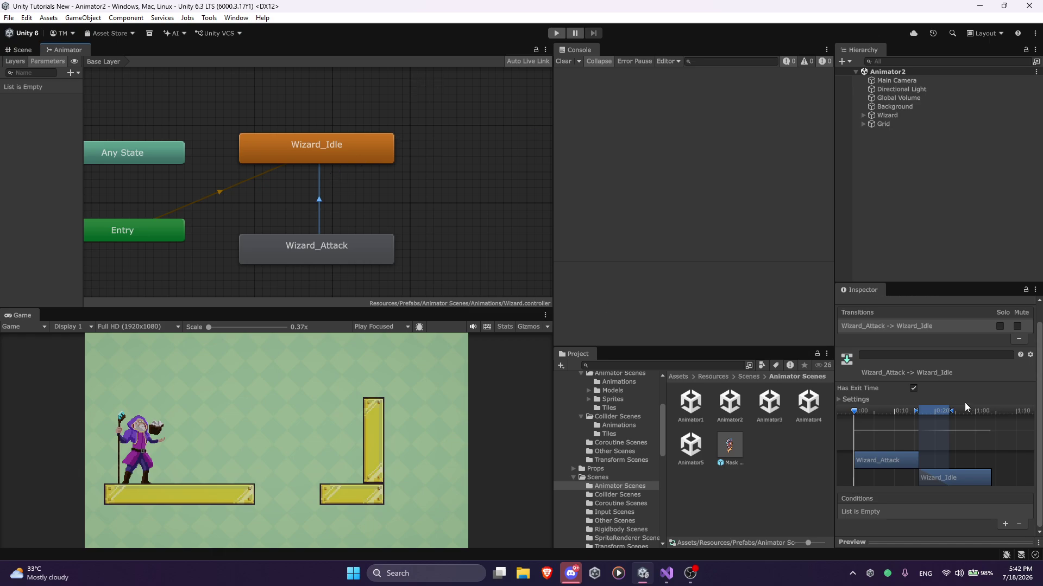
click(839, 399)
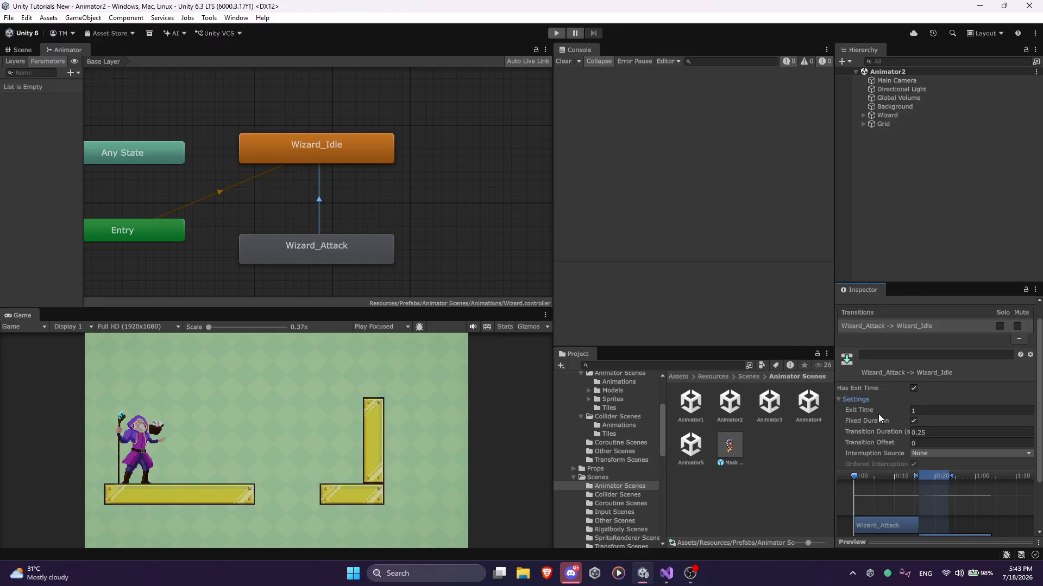
click(914, 412)
click(914, 411)
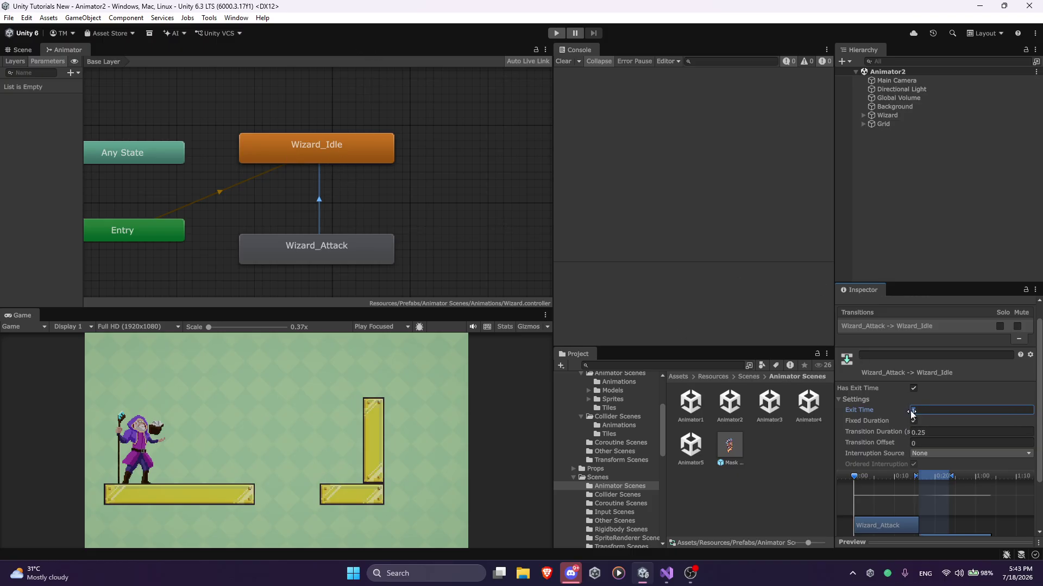
click(939, 410)
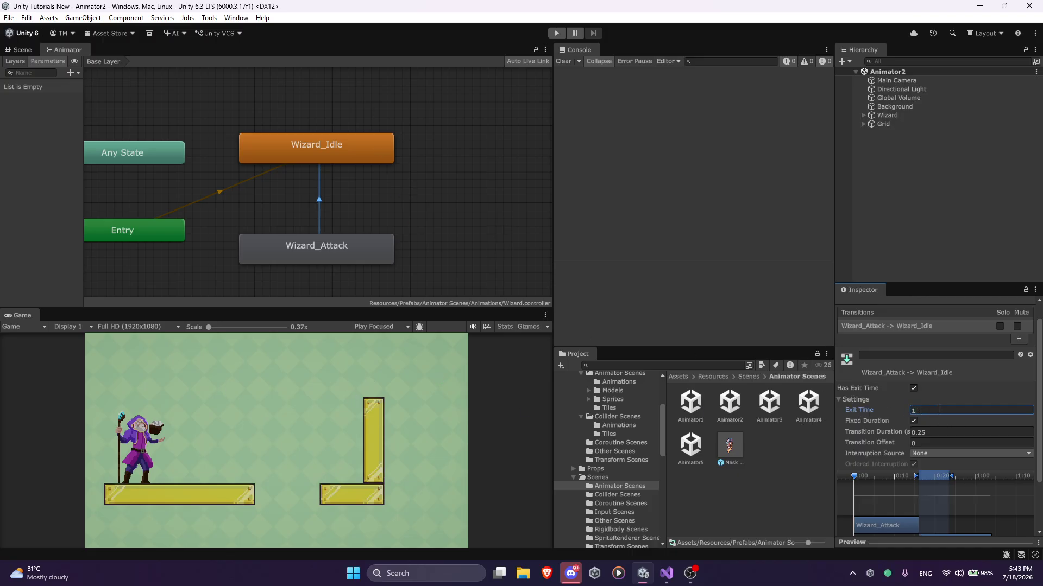
click(877, 411)
Open the Animator3 scene, select the Paladin and expand its child objects
click(772, 407)
double_click(775, 409)
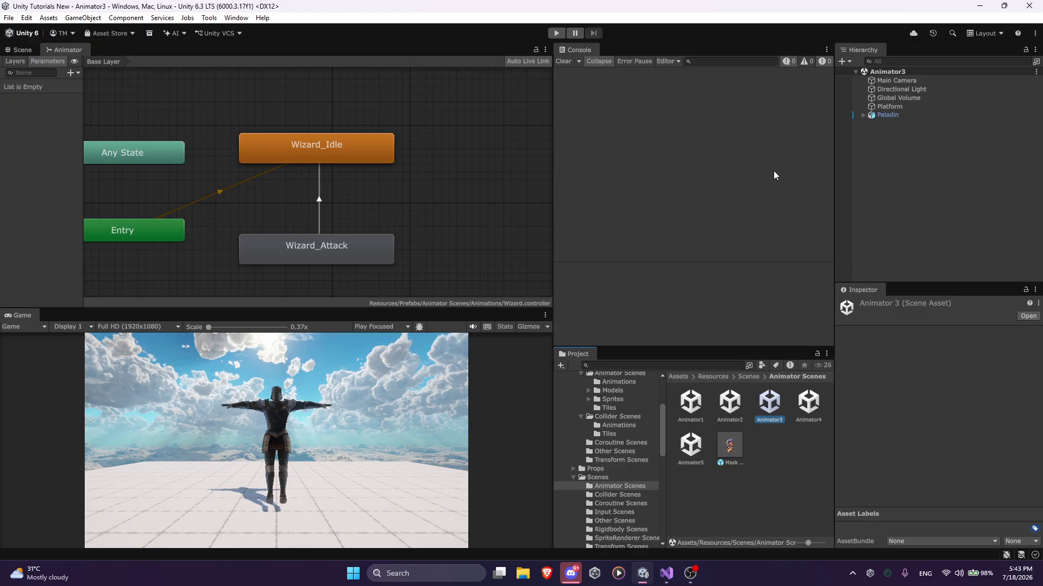
click(889, 115)
click(863, 115)
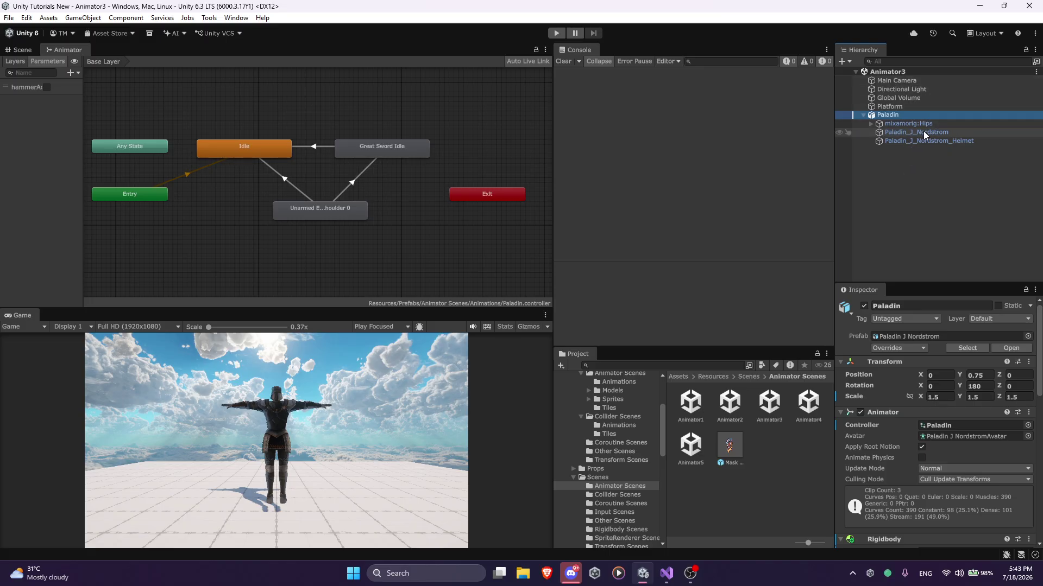
Open the Paladin's Animator3 script in the code editor, examine its Update and ActivateHammer methods, and return to Unity
scroll(957, 443, down, 10)
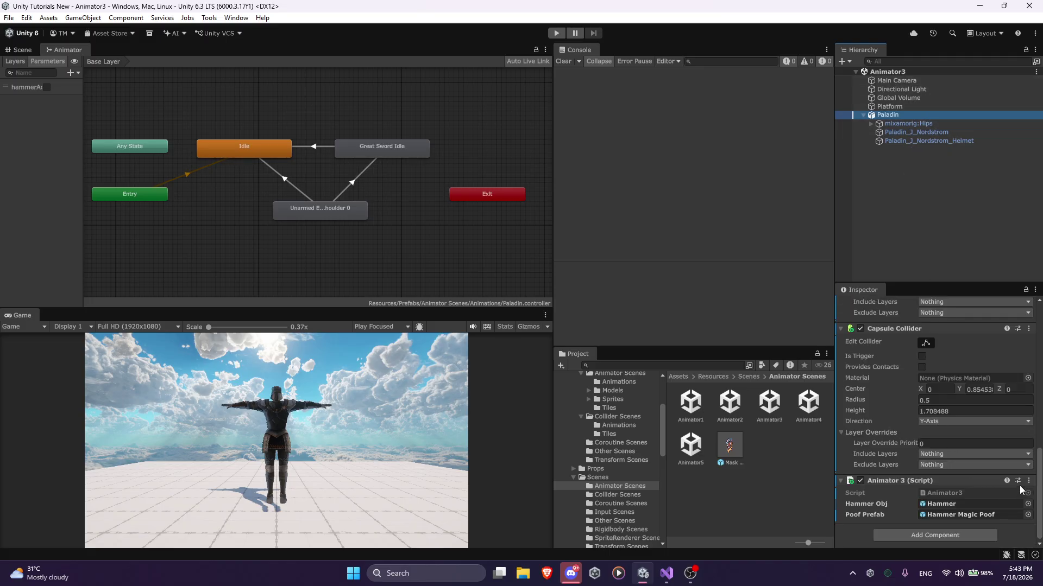
click(1027, 482)
click(960, 476)
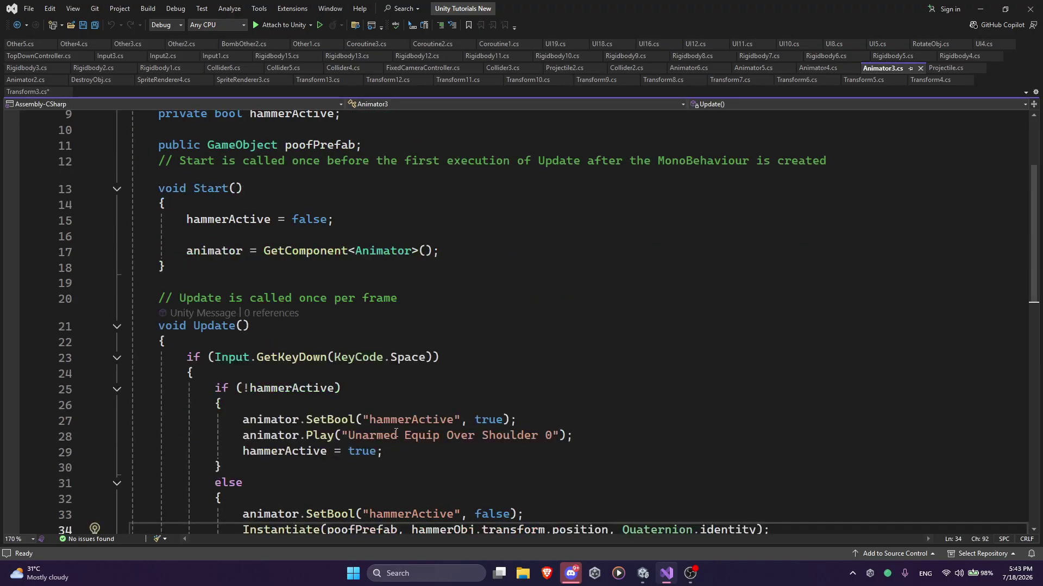
scroll(396, 429, down, 3)
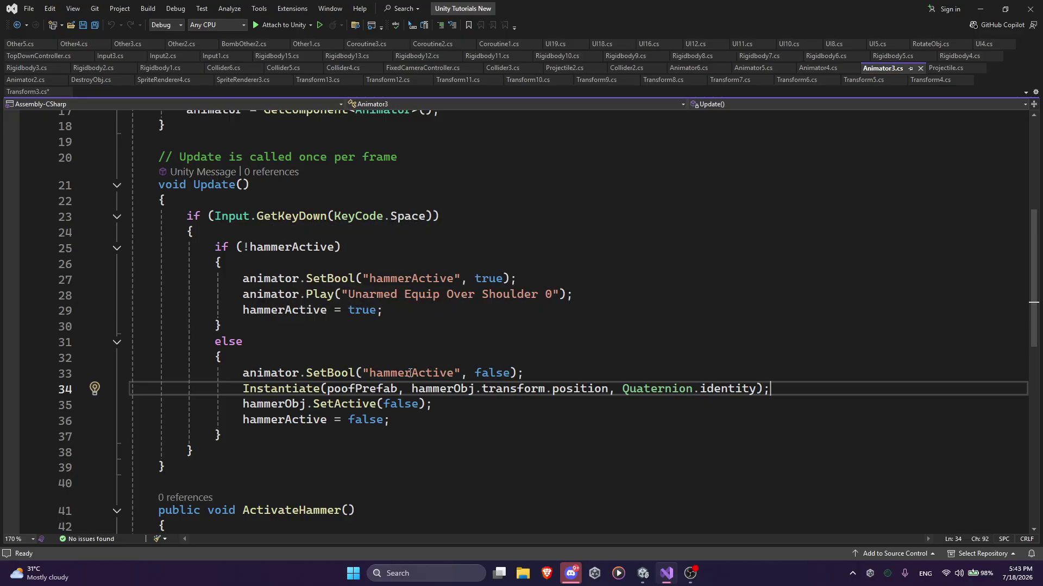
scroll(405, 335, down, 3)
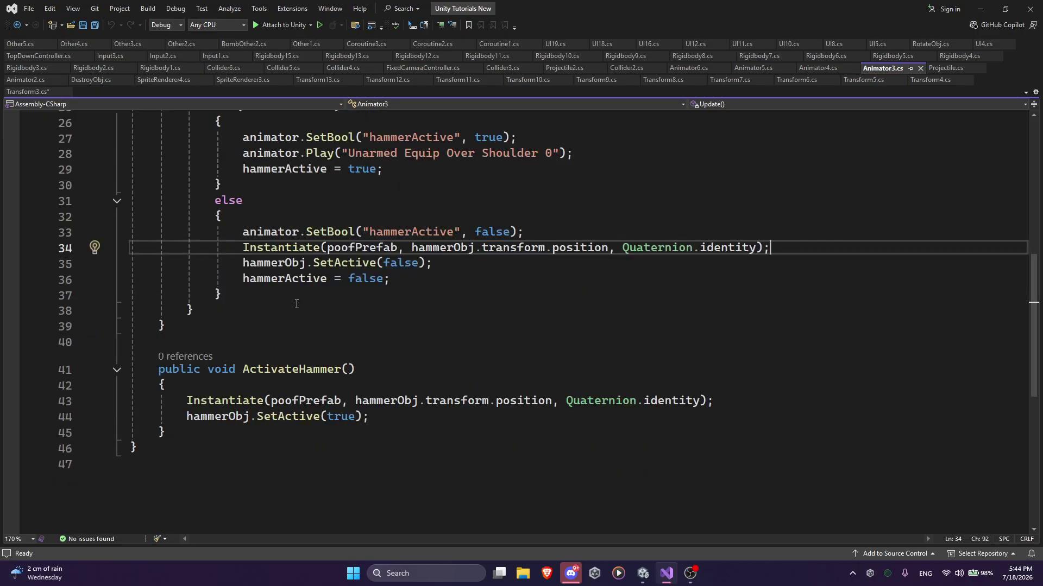
scroll(296, 305, up, 3)
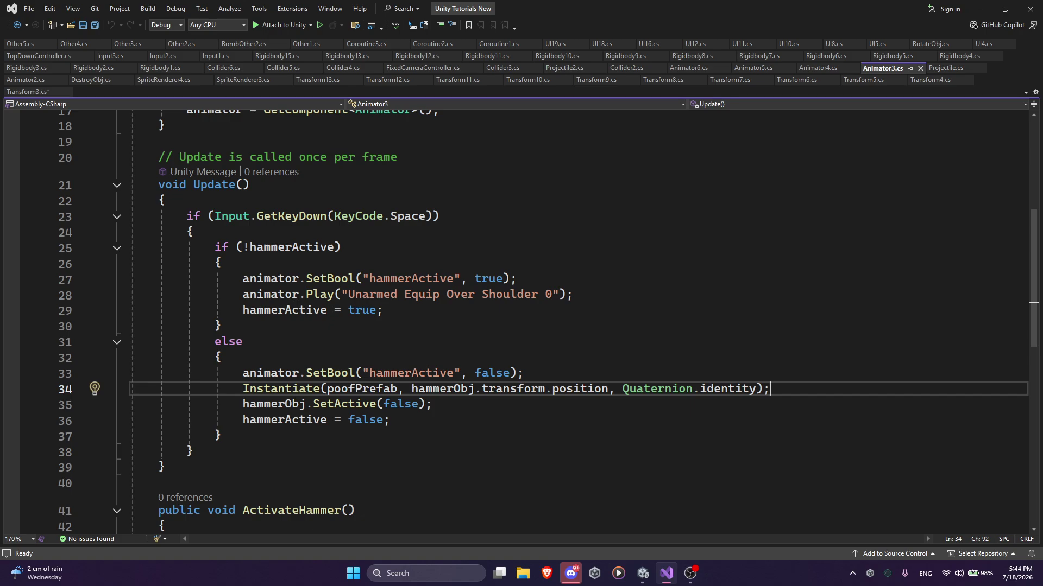
scroll(296, 305, up, 5)
scroll(296, 305, down, 2)
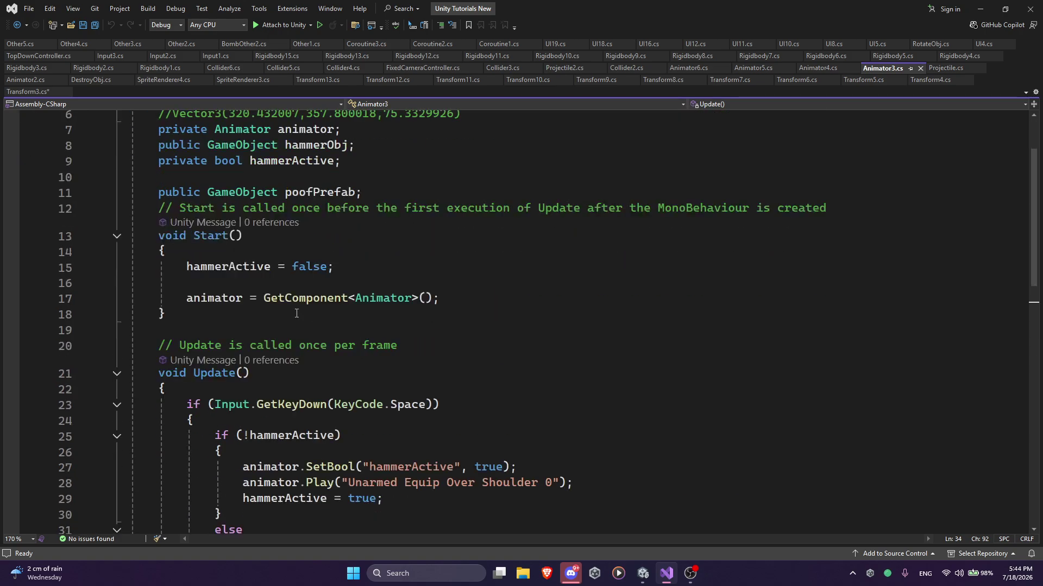
click(972, 9)
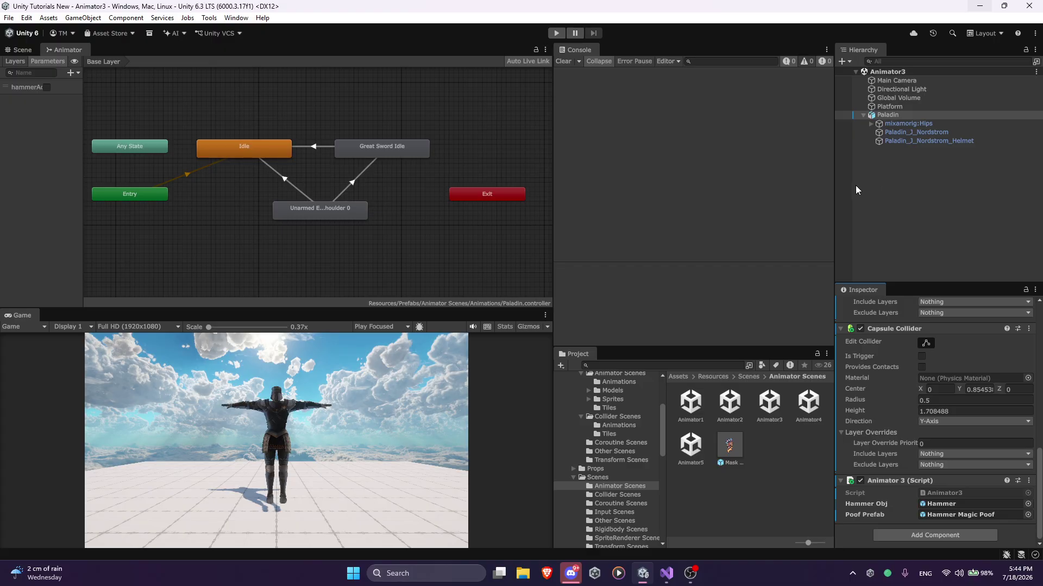
Switch back to the Animator3 script in Visual Studio, review its variables, Start and Update methods, and return to Unity
click(669, 577)
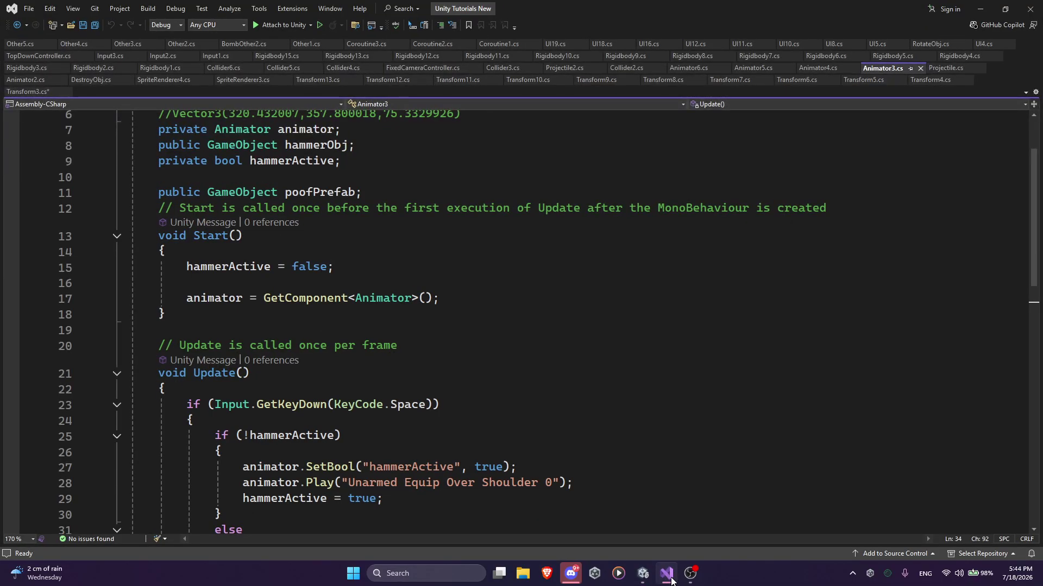
scroll(370, 301, up, 2)
scroll(370, 301, down, 2)
scroll(372, 294, down, 2)
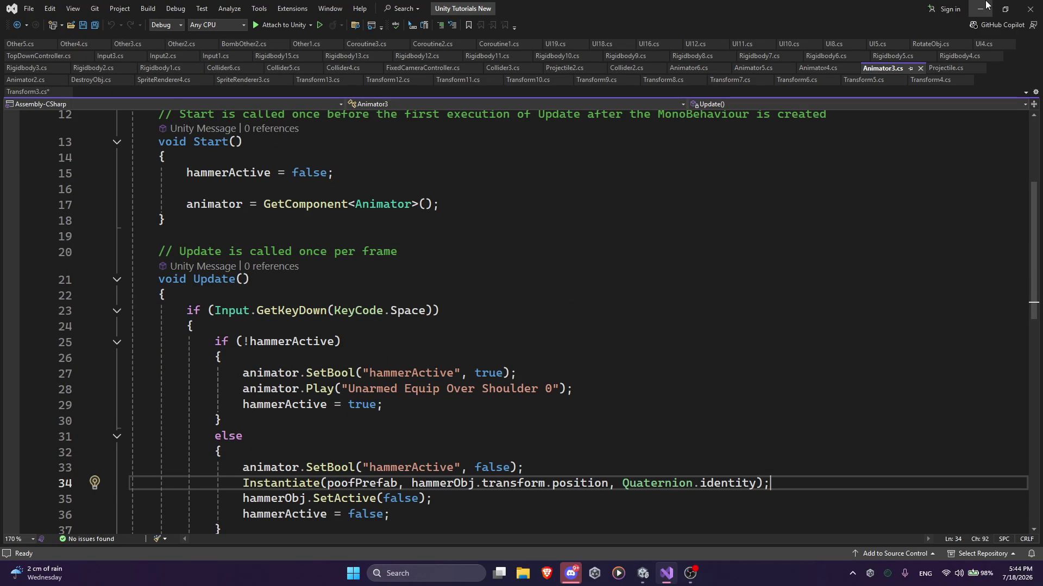
click(985, 5)
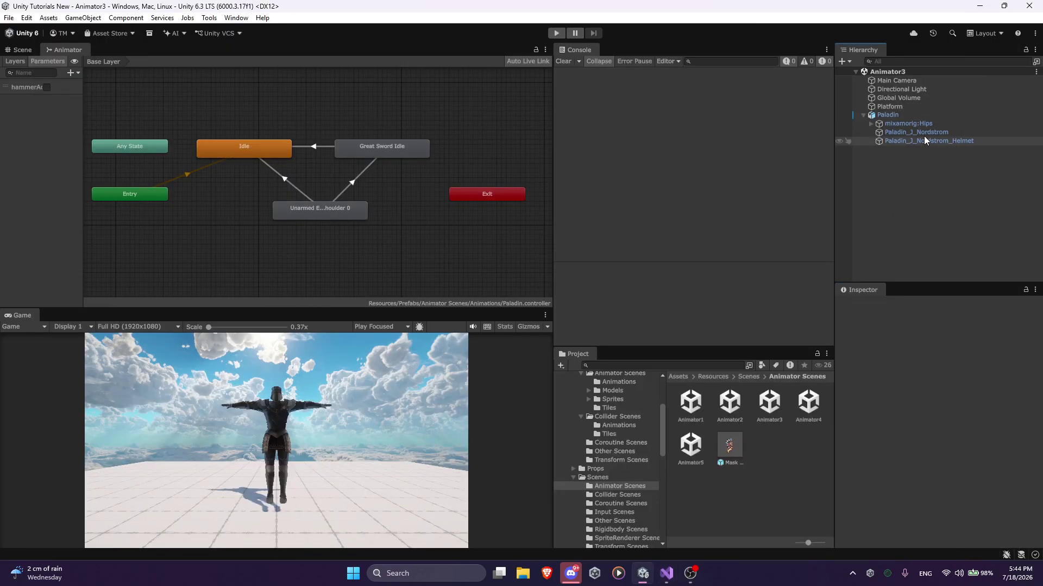
Select the Paladin and review its components, including the Animator 3 script and the Rigidbody
click(908, 115)
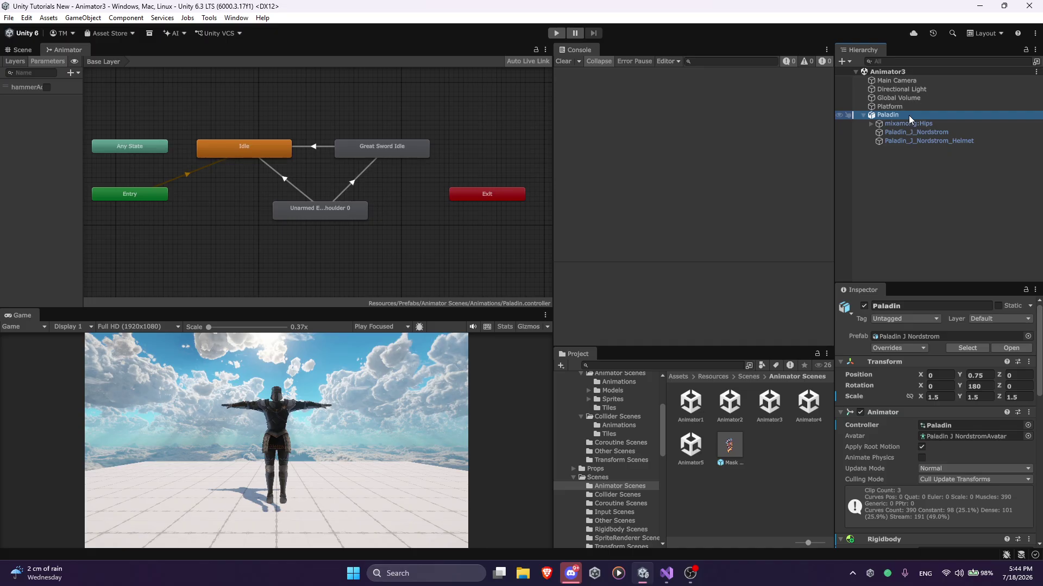
click(927, 190)
click(891, 115)
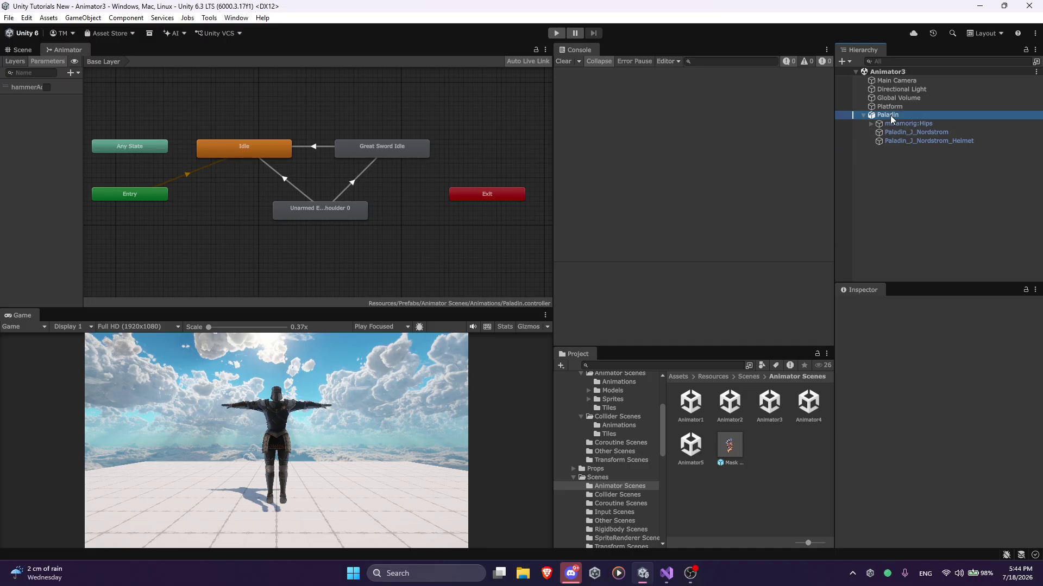
scroll(882, 459, down, 10)
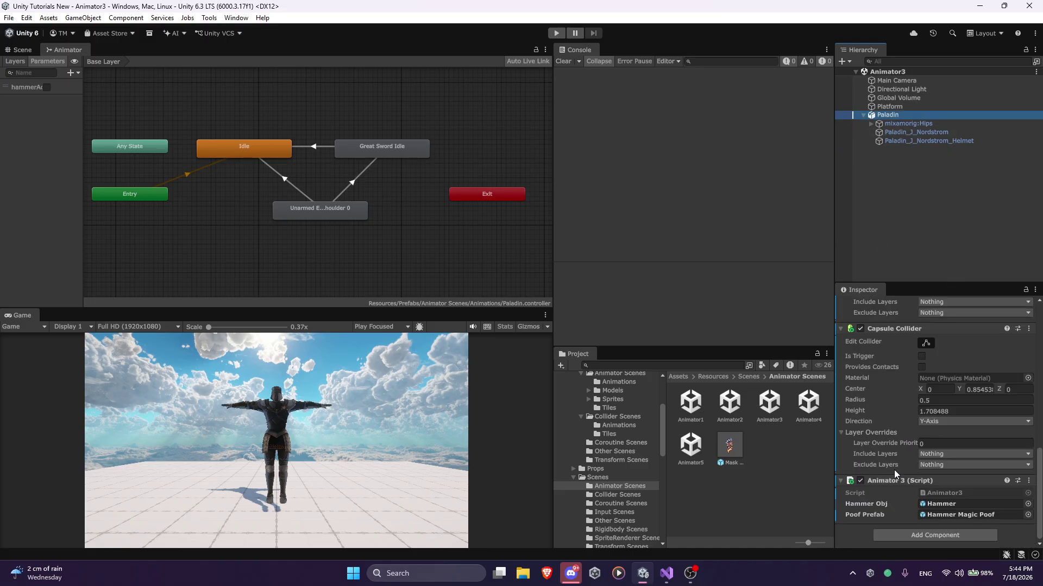
scroll(894, 470, up, 8)
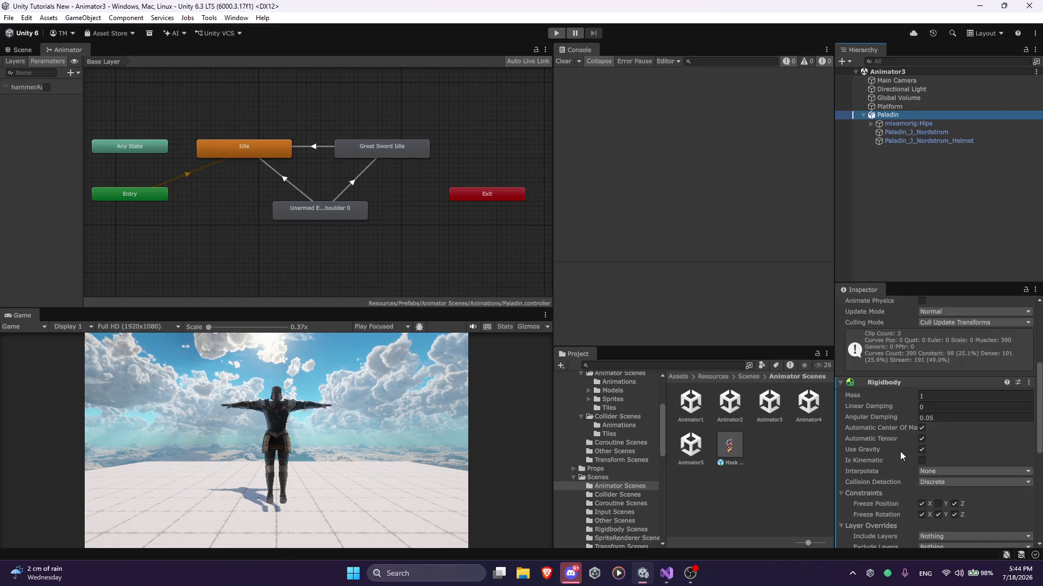
Run the Animator3 scene, clear the console, and toggle the Paladin's hammer while watching the animator state graph
click(556, 34)
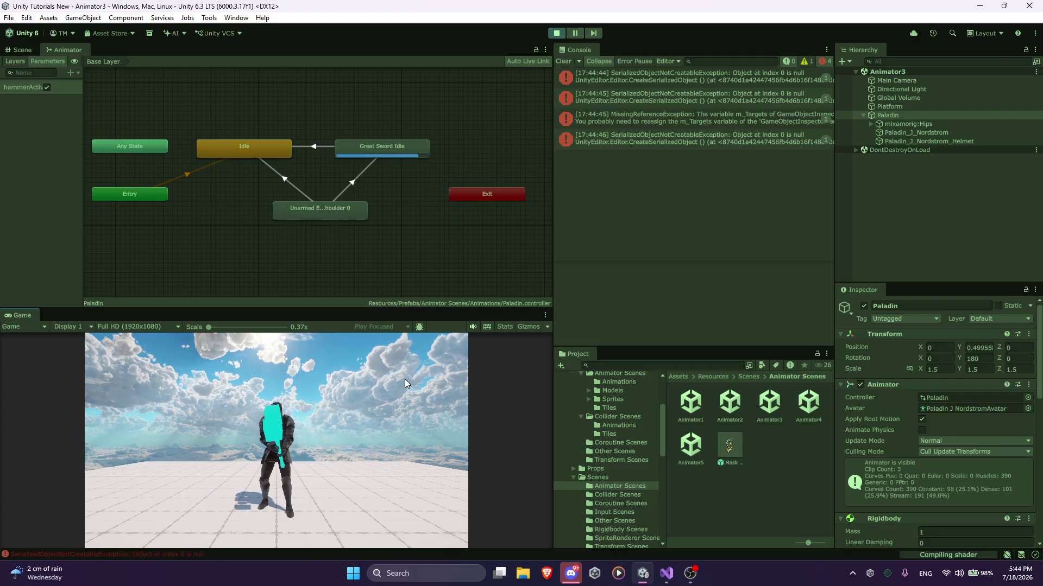
click(561, 60)
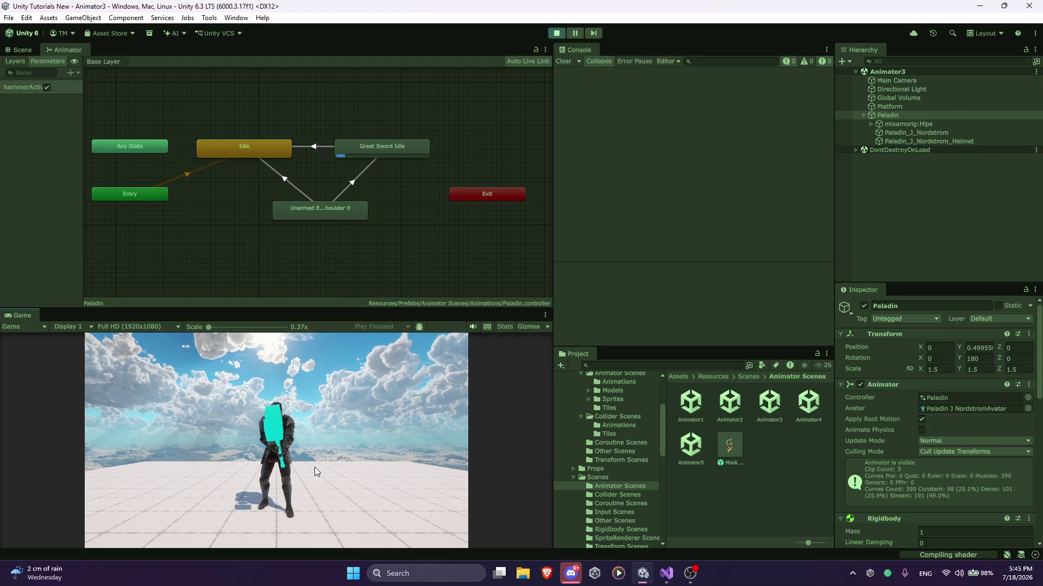
key(space)
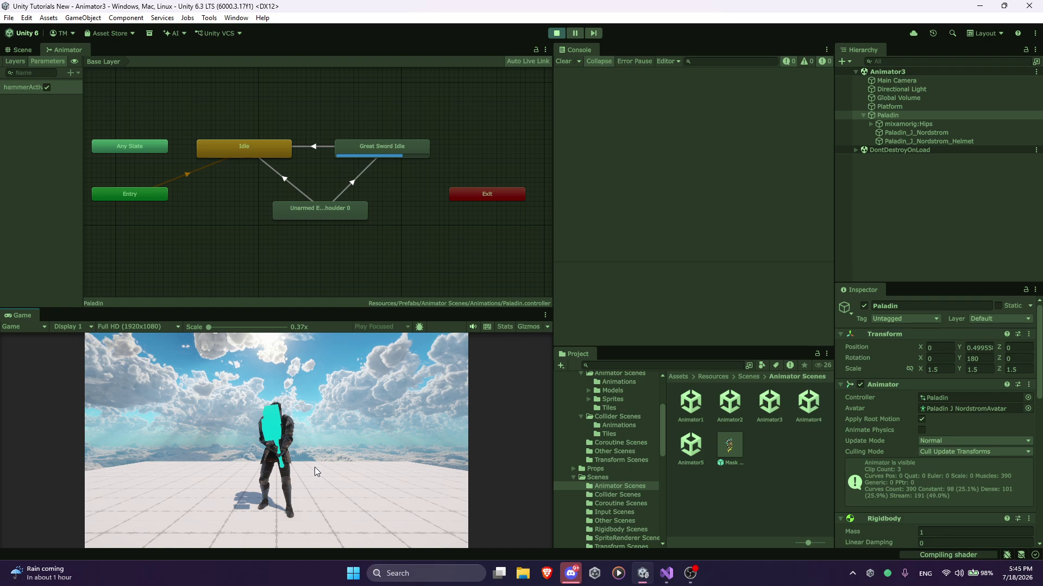
key(space)
key(space)
scroll(324, 229, down, 2)
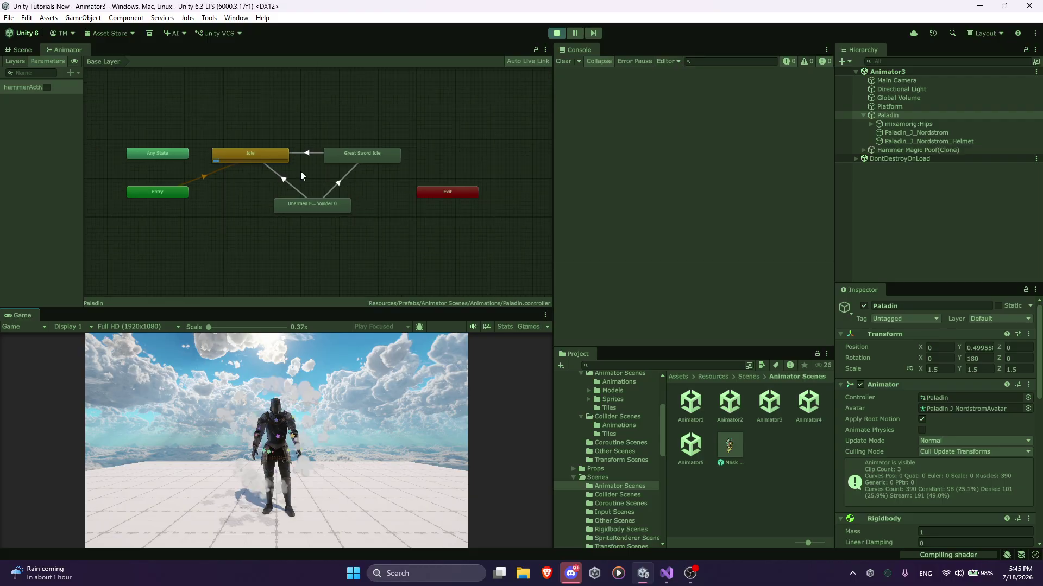
scroll(300, 171, up, 2)
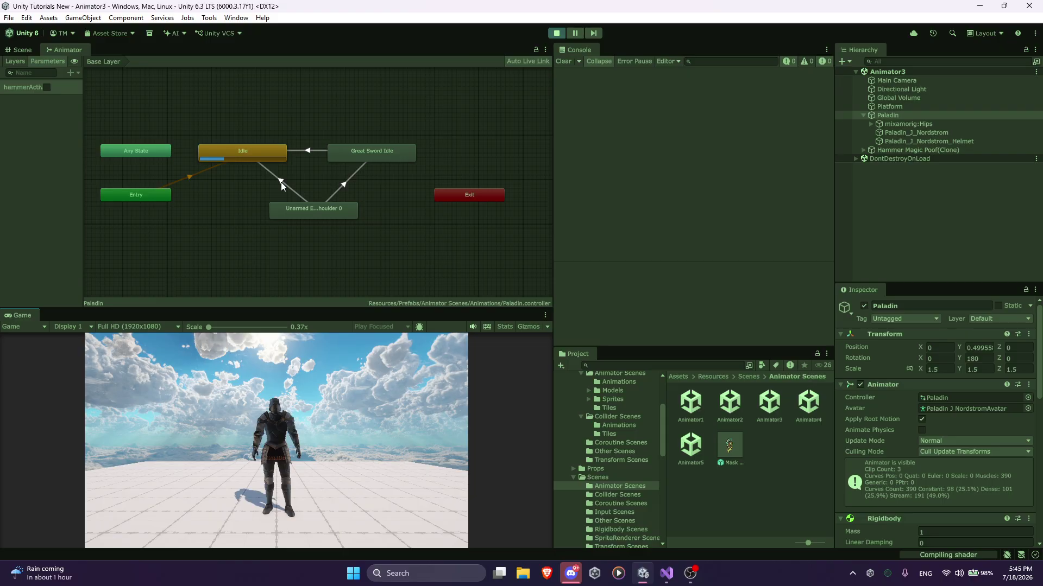
Inspect the Unarmed Equip Over Shoulder 0 and Great Sword Idle states in the running animator graph, and toggle the Paladin's hammer off
scroll(282, 149, up, 2)
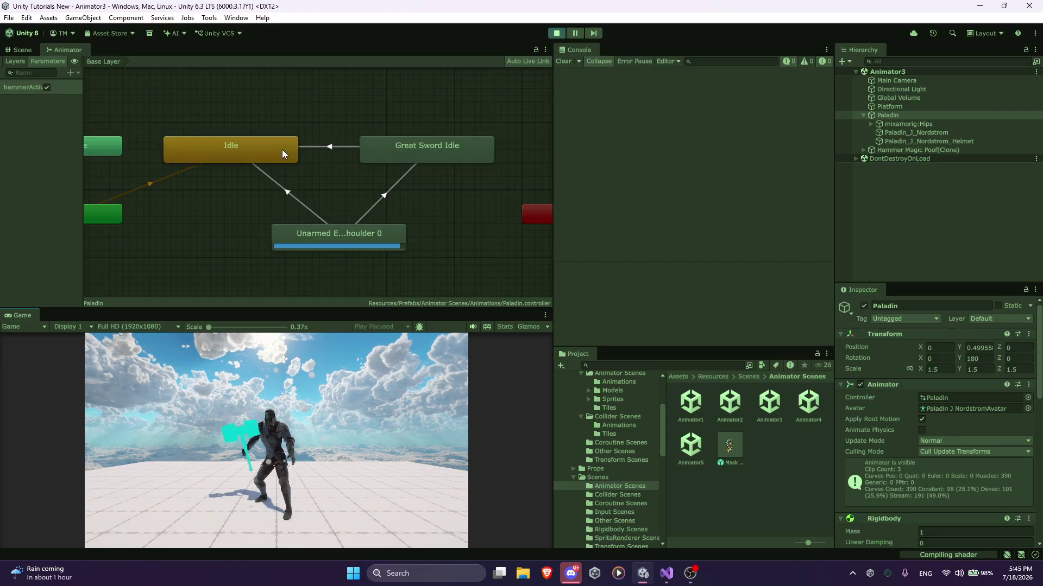
click(319, 240)
click(865, 306)
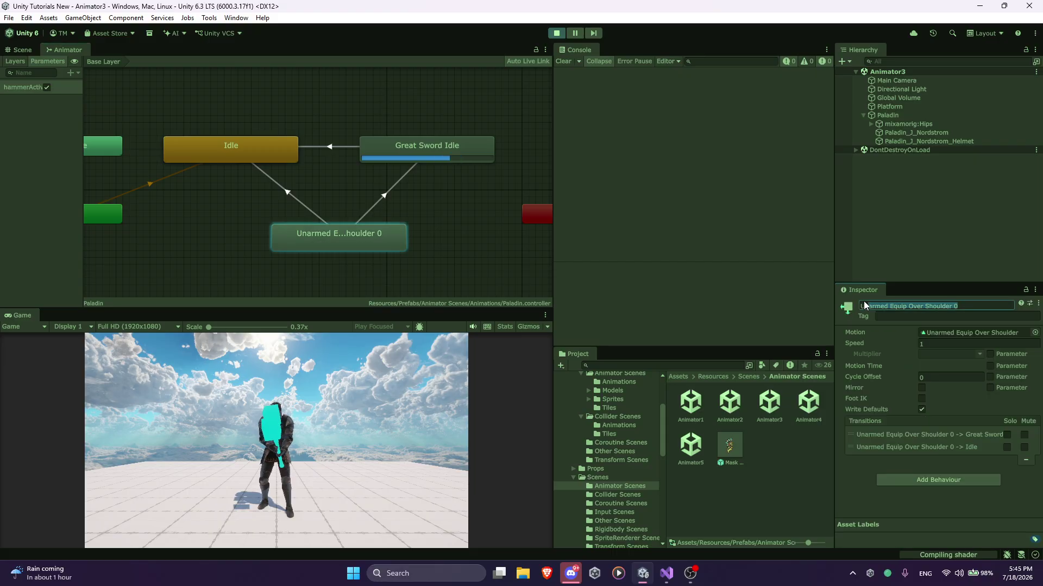
click(890, 307)
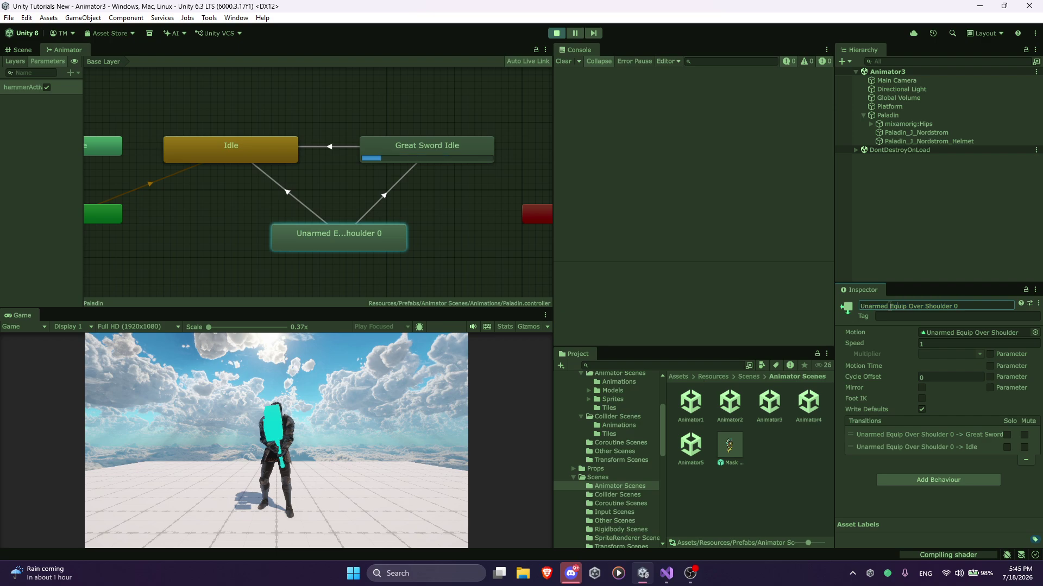
key(shift+Home)
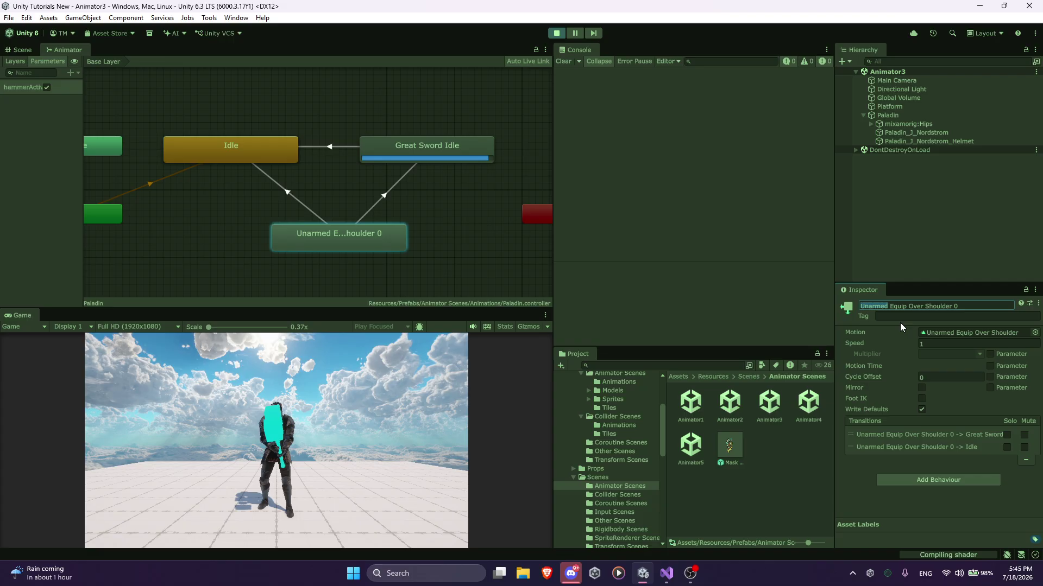
click(442, 150)
click(395, 428)
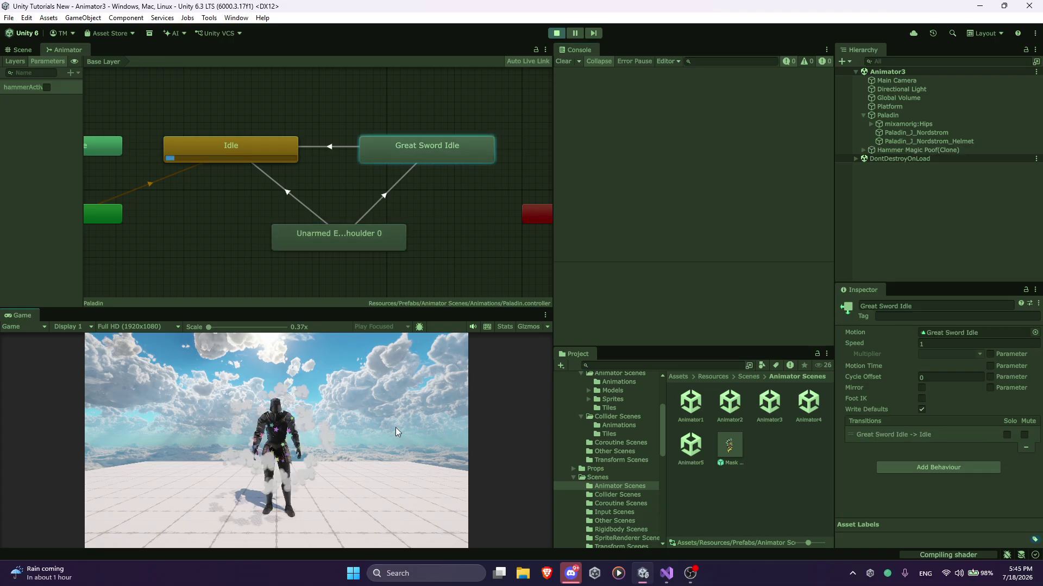
Switch to the Animator3 script in Visual Studio, review how Update sets hammerActive and plays the equip state, and return to Unity
click(678, 577)
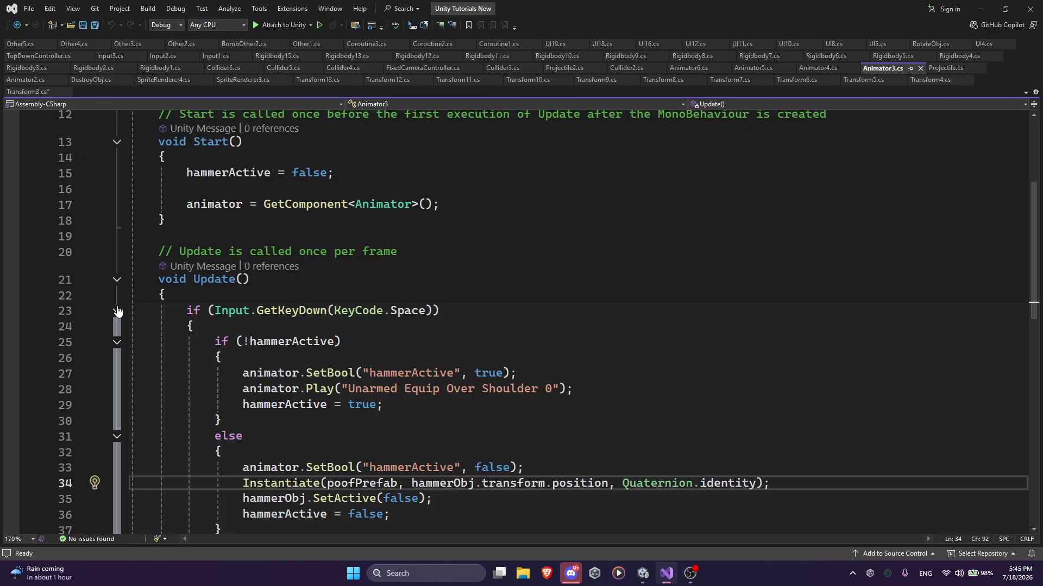
scroll(118, 303, down, 1)
scroll(118, 303, up, 3)
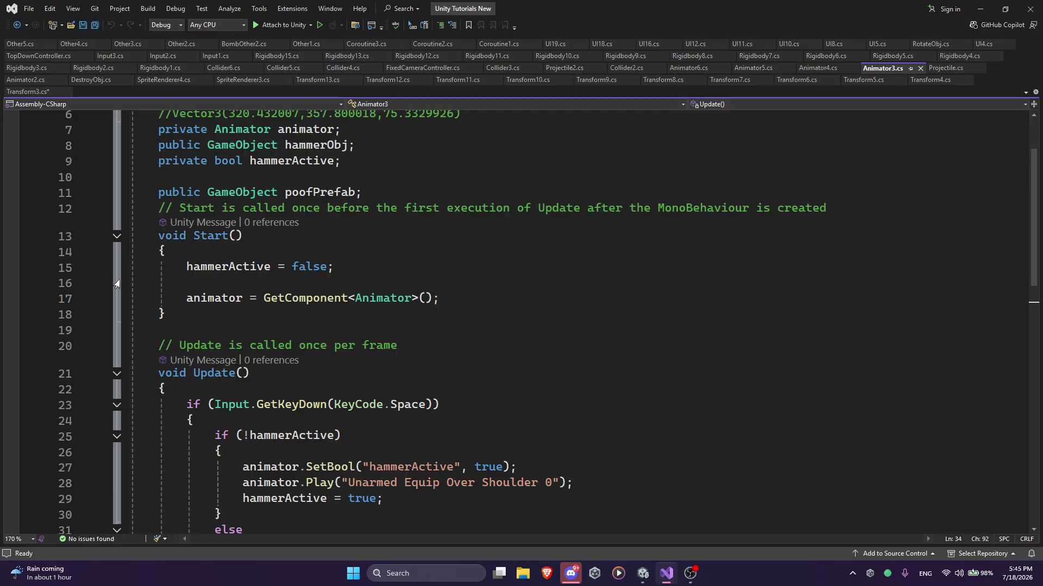
key(alt+Tab)
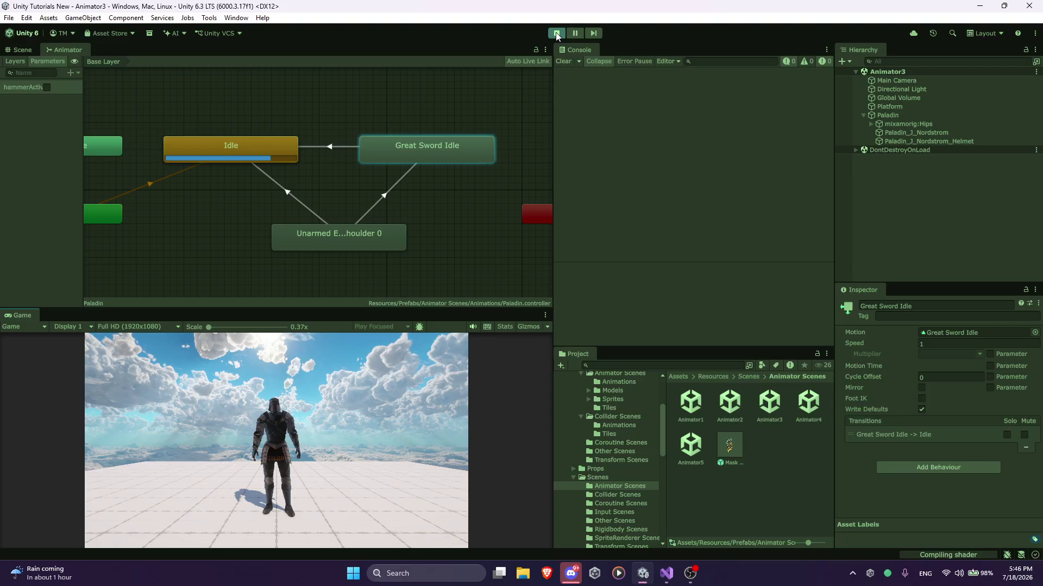
Stop the scene, open the Animation window for the Paladin, and display its Unarmed Equip Over Shoulder clip
click(232, 20)
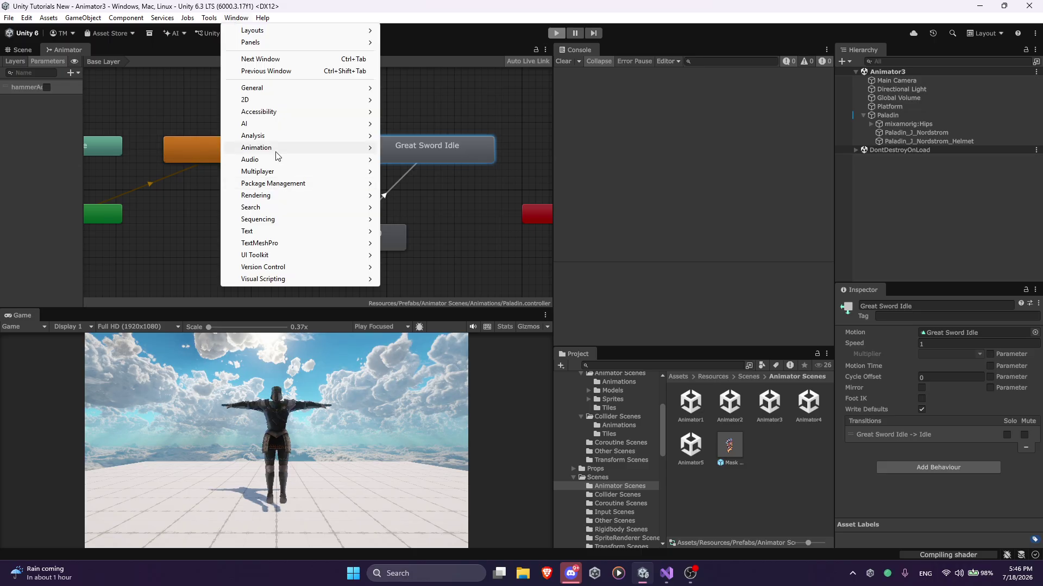
mouse_move(326, 147)
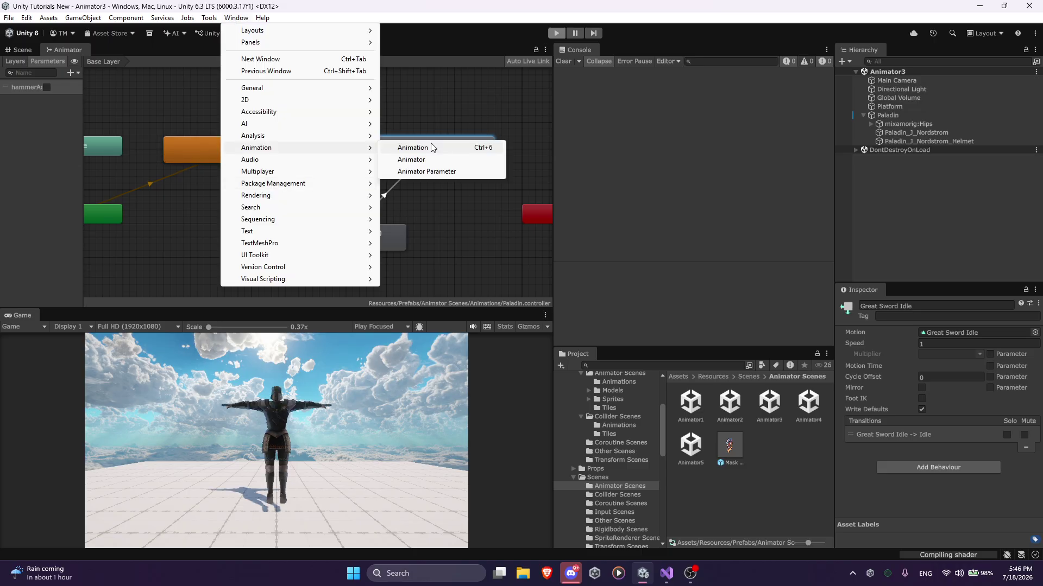
click(432, 148)
click(897, 115)
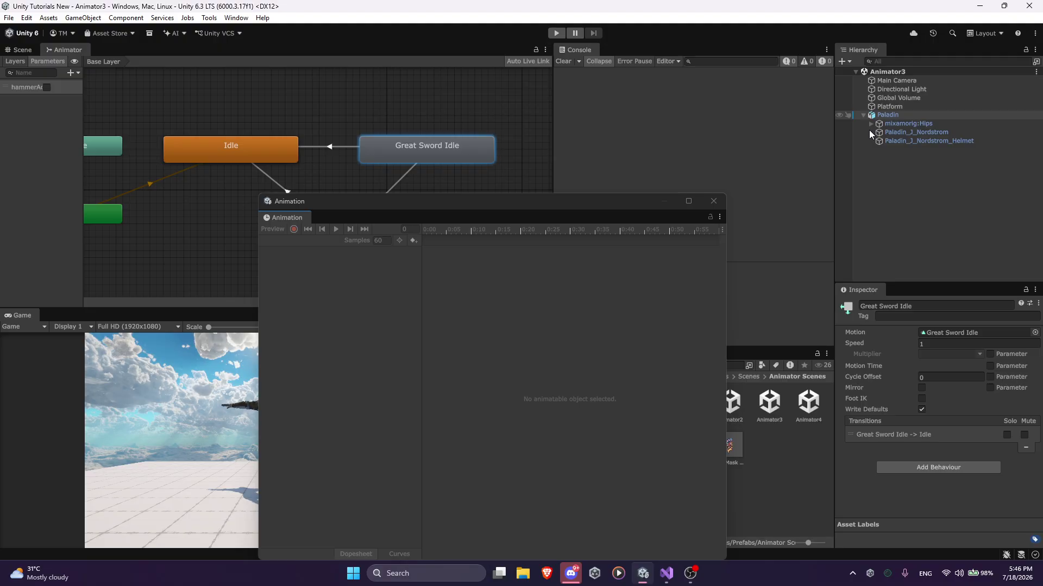
click(294, 240)
click(328, 253)
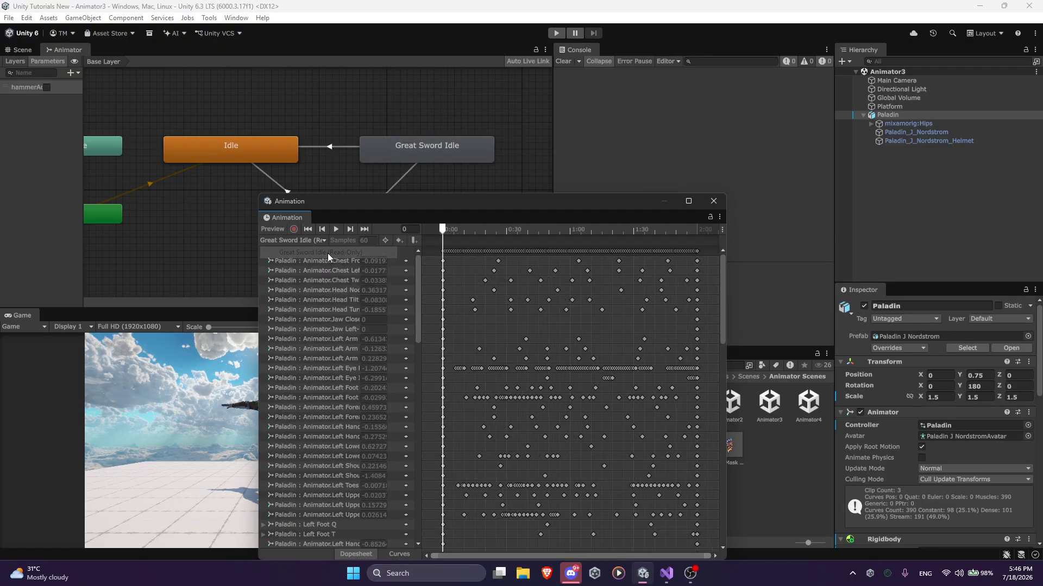
scroll(690, 302, right, 3)
click(294, 240)
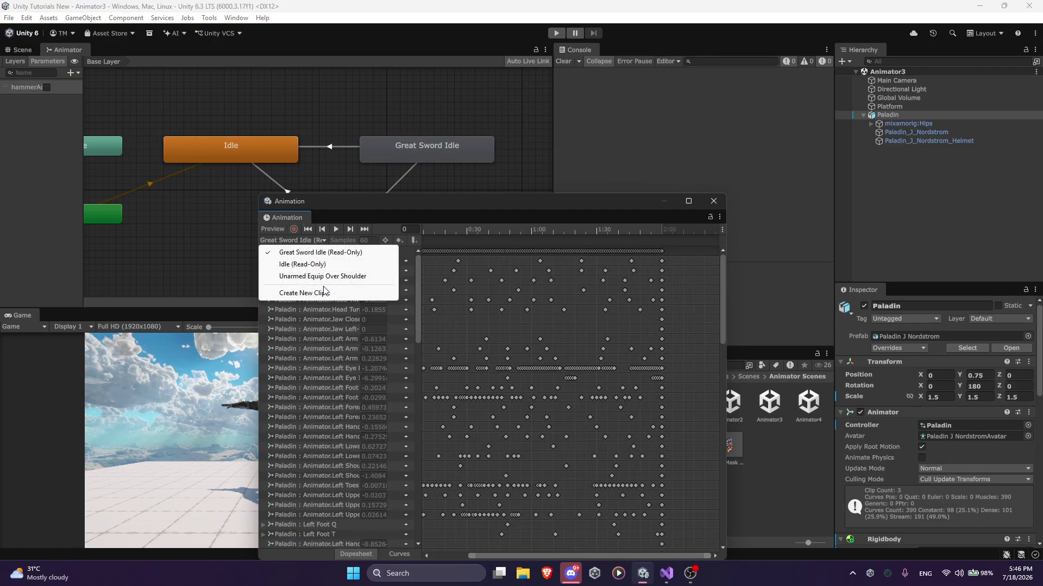
click(323, 276)
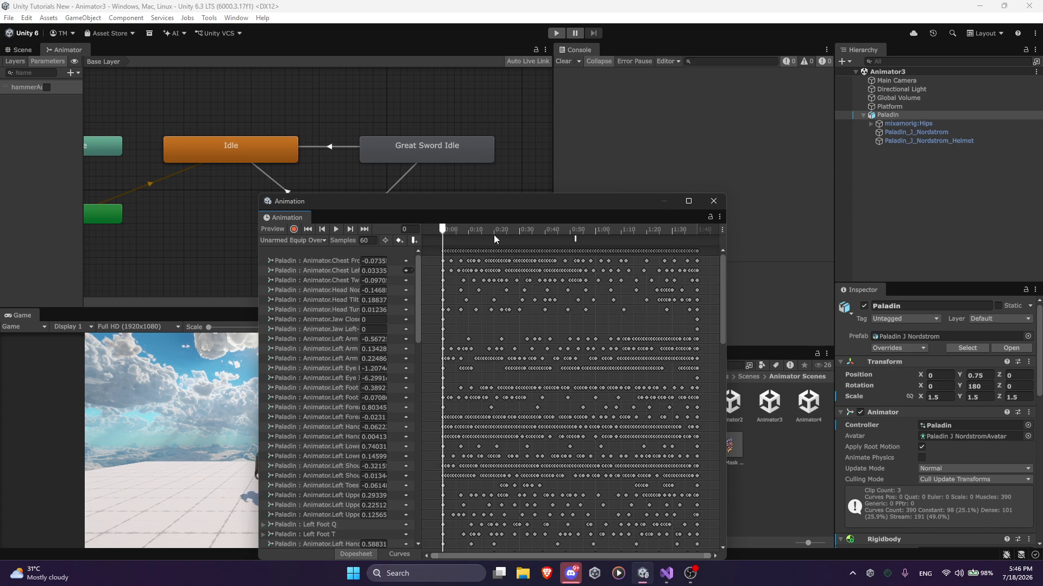
Inspect the clip's ActivateHammer animation event at frame 53 and its function choices, and compare it with the ActivateHammer method in the Animator3 script
drag(494, 235, 683, 209)
click(719, 240)
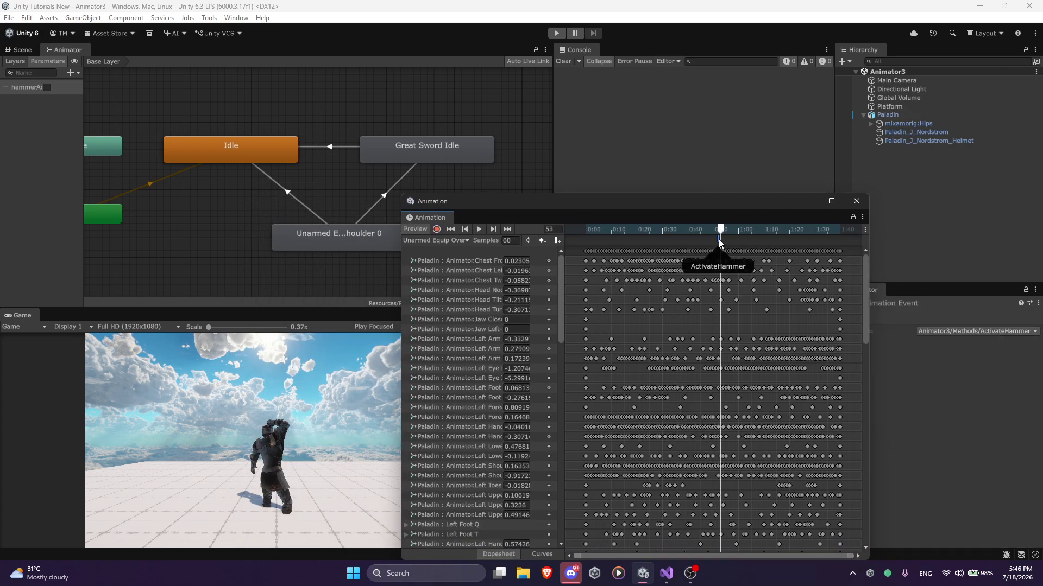
click(980, 332)
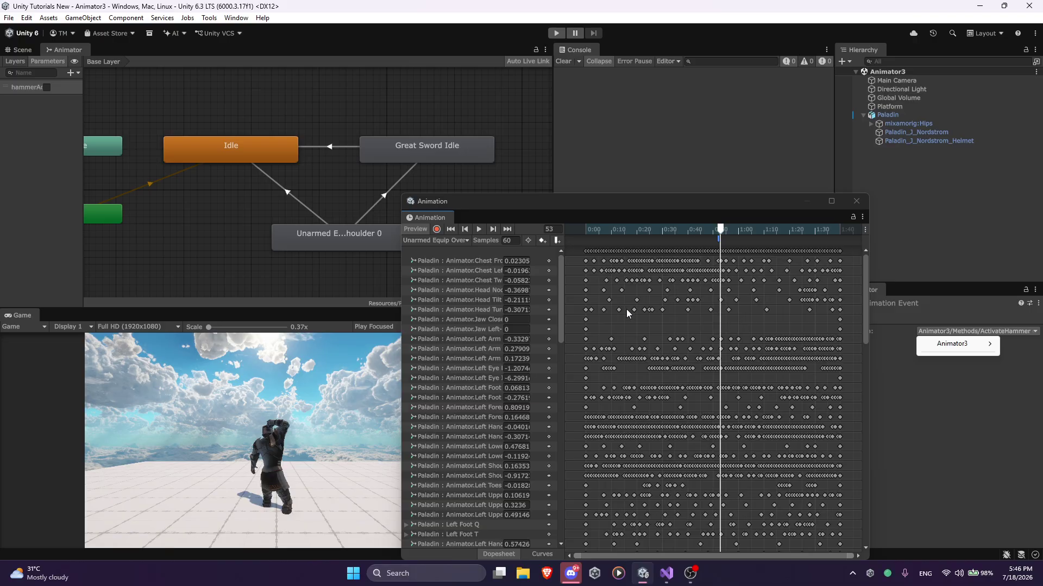
mouse_move(959, 348)
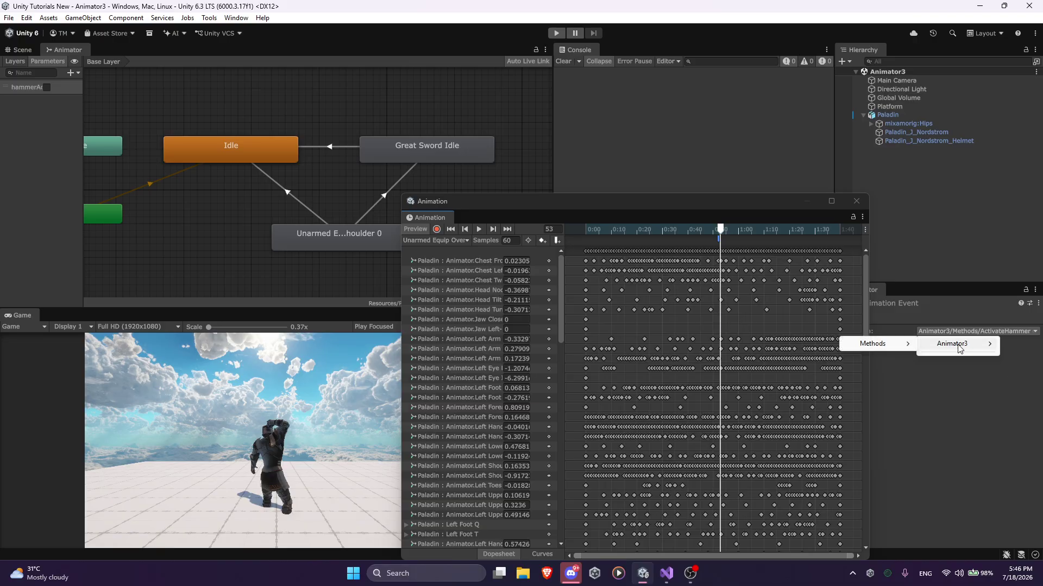
mouse_move(907, 346)
click(959, 347)
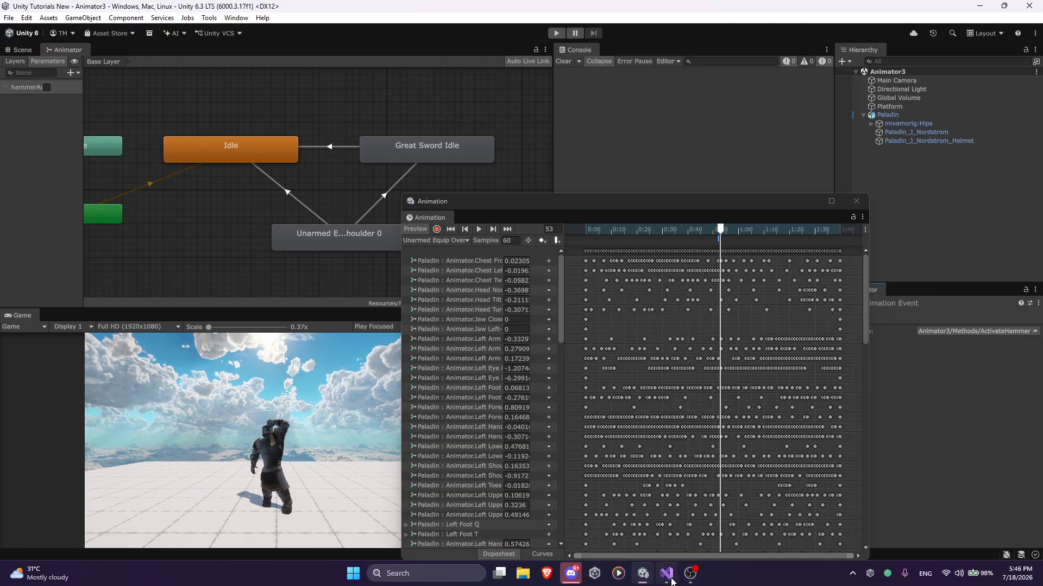
click(670, 580)
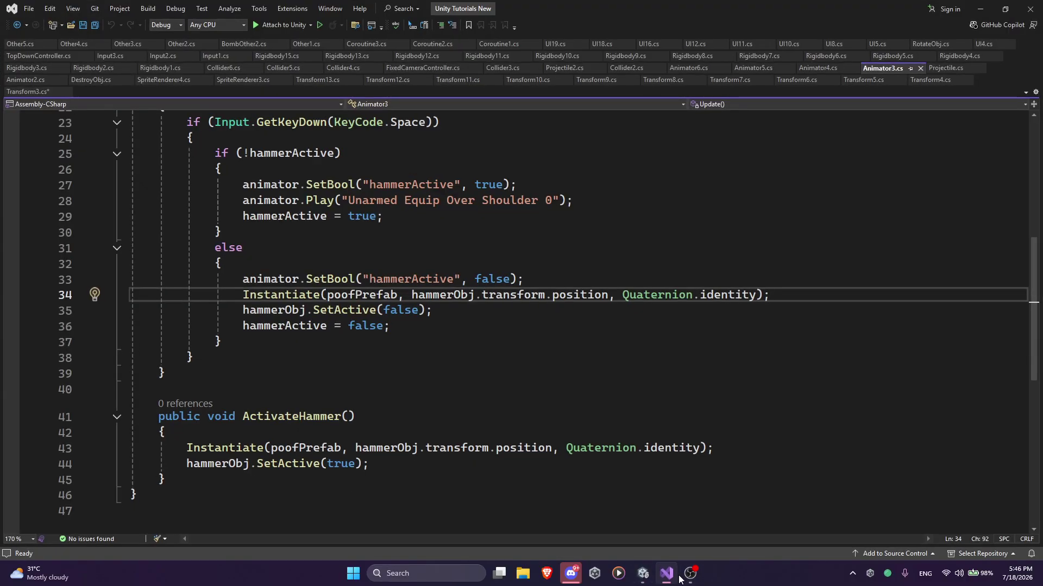
click(643, 575)
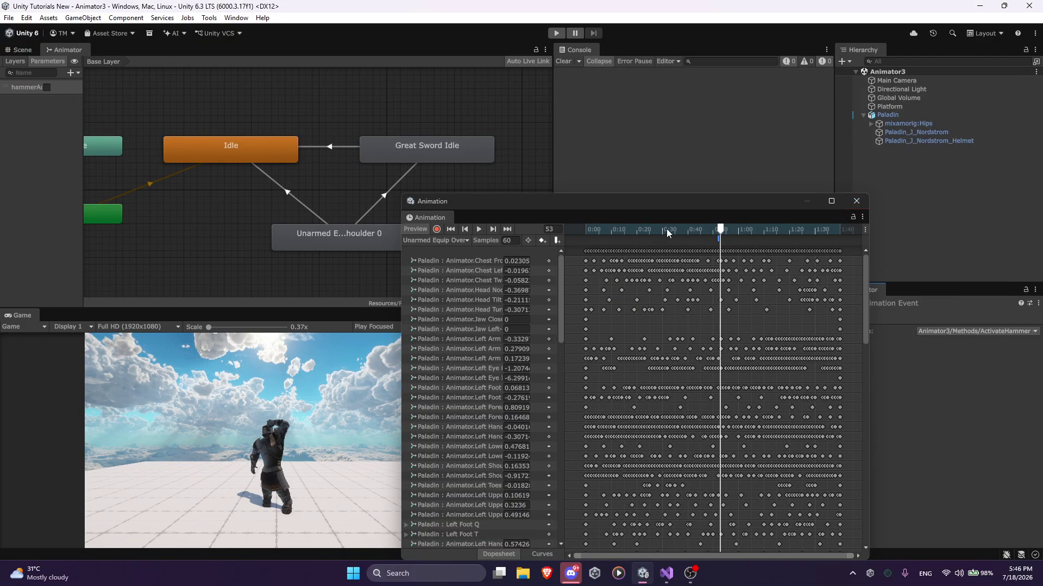
Expand the Paladin's bone hierarchy from the hips through the spine and left arm, and check the left hand's children for the hammer
click(871, 124)
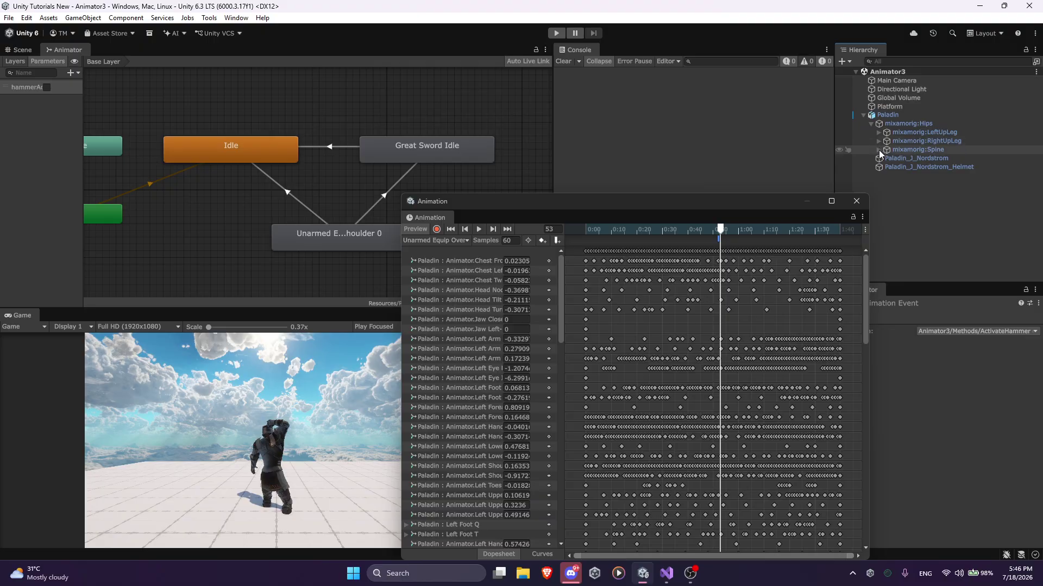
click(870, 123)
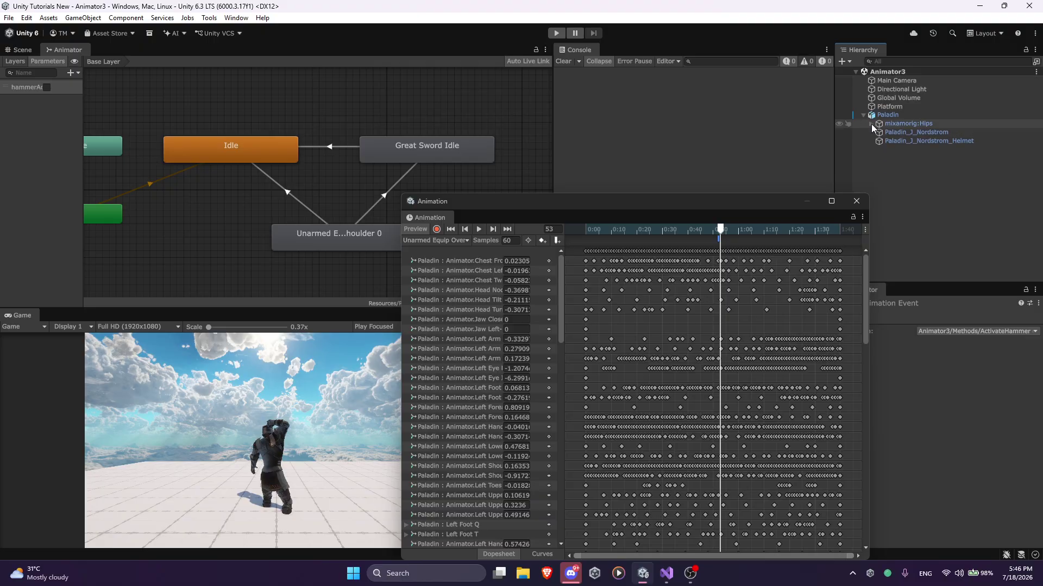
click(871, 124)
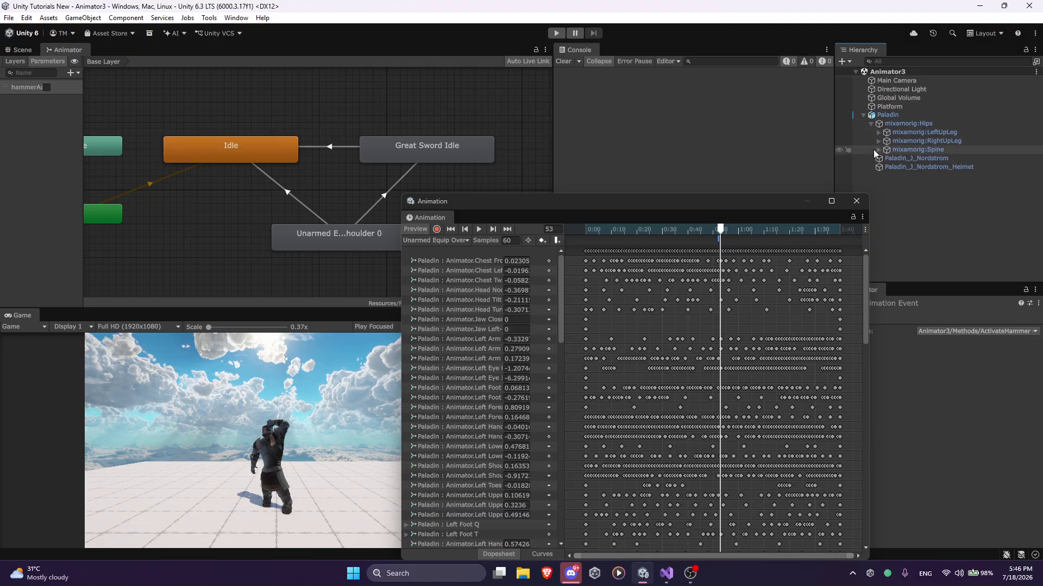
click(878, 150)
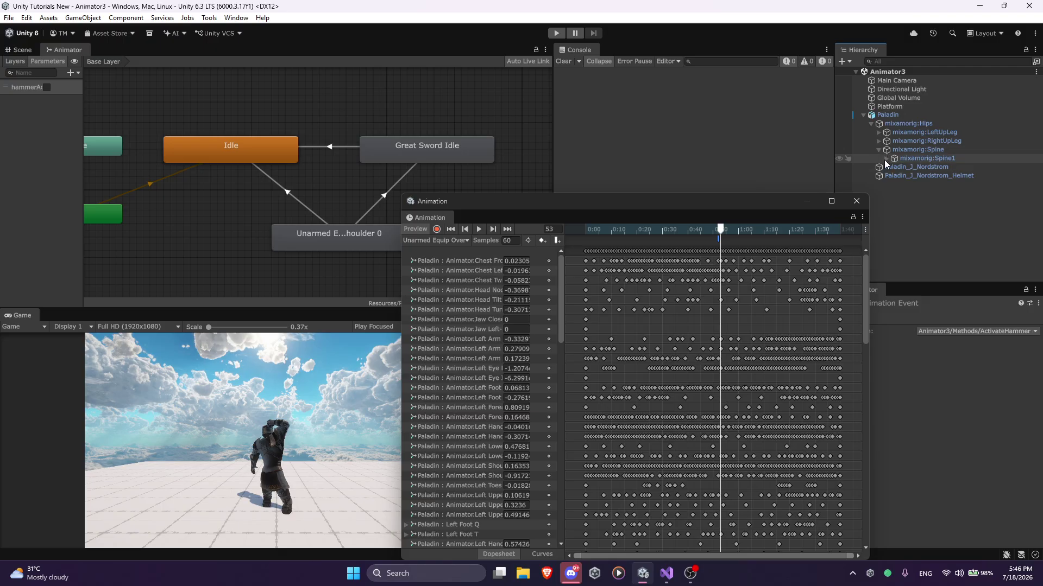
click(885, 158)
click(892, 168)
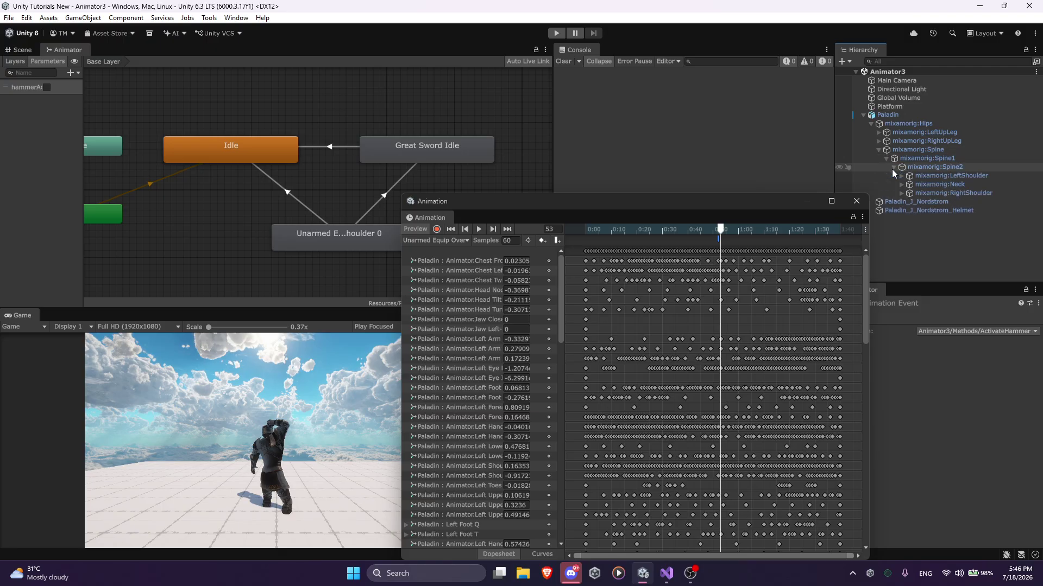
click(901, 176)
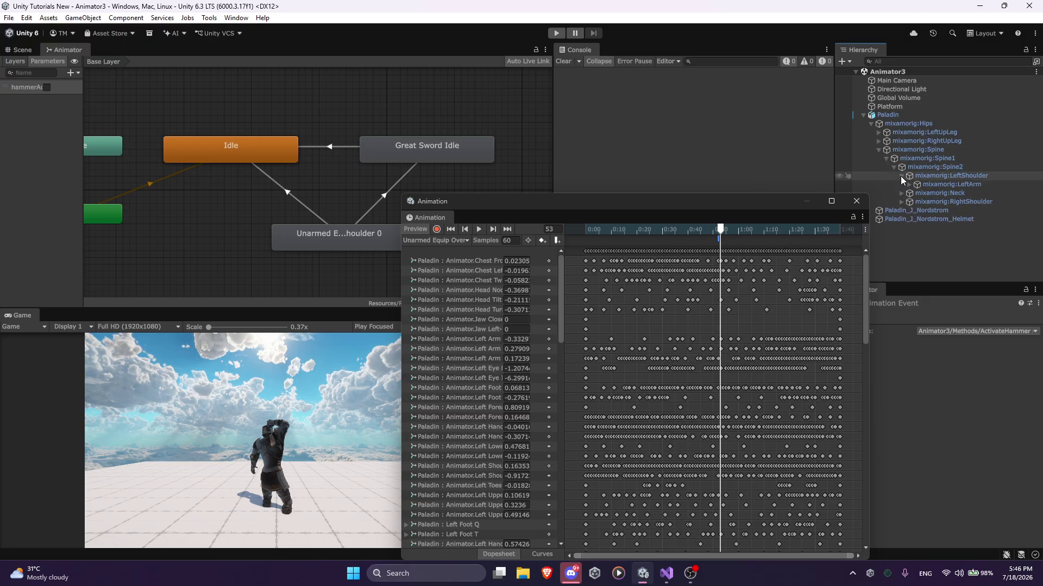
click(908, 184)
click(917, 193)
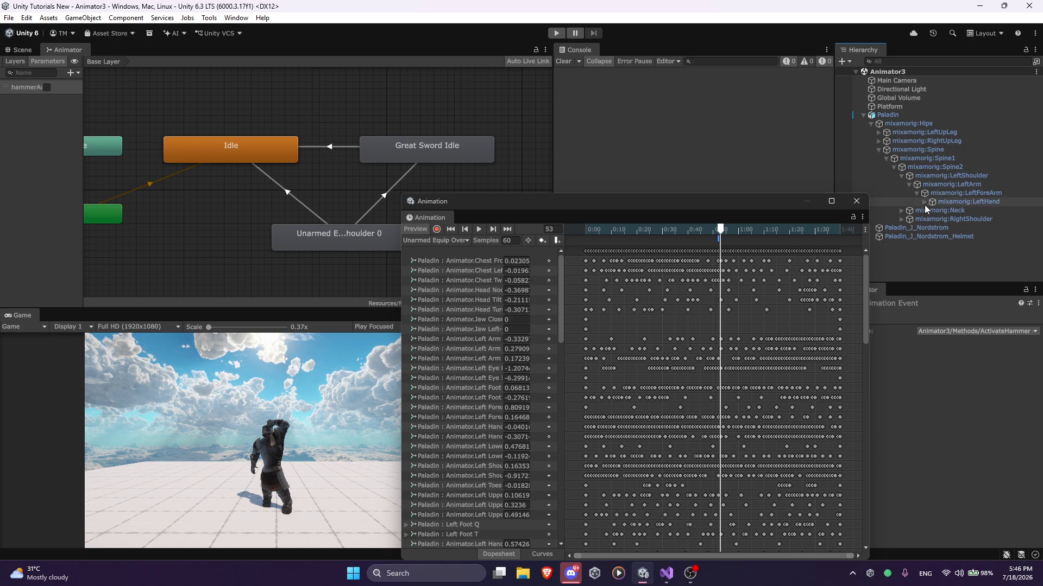
click(925, 202)
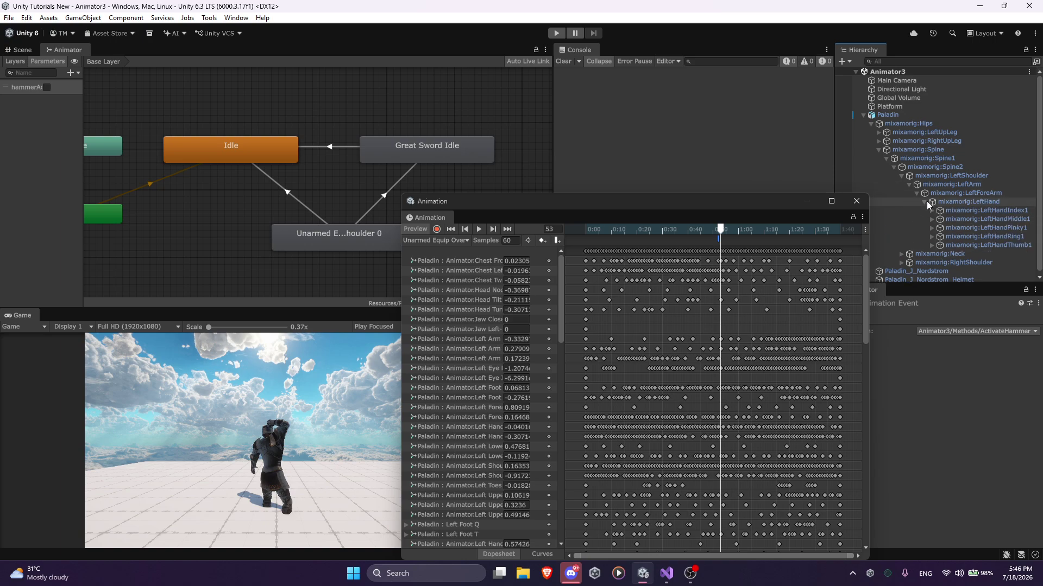
click(924, 201)
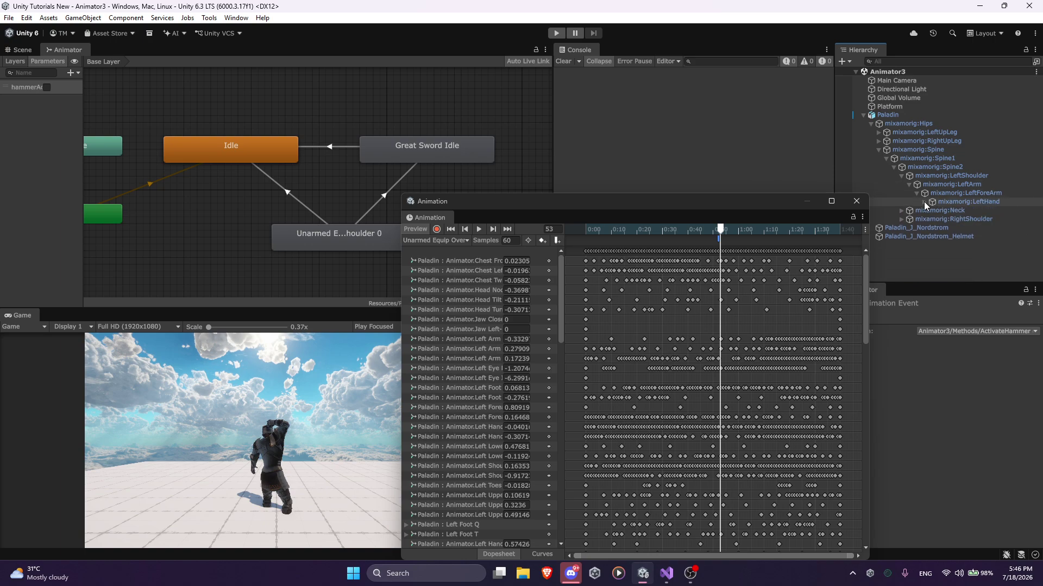
Collapse the left shoulder, expand the right arm bones down to the right hand, and select the Hammer object parented under it
click(894, 168)
click(895, 168)
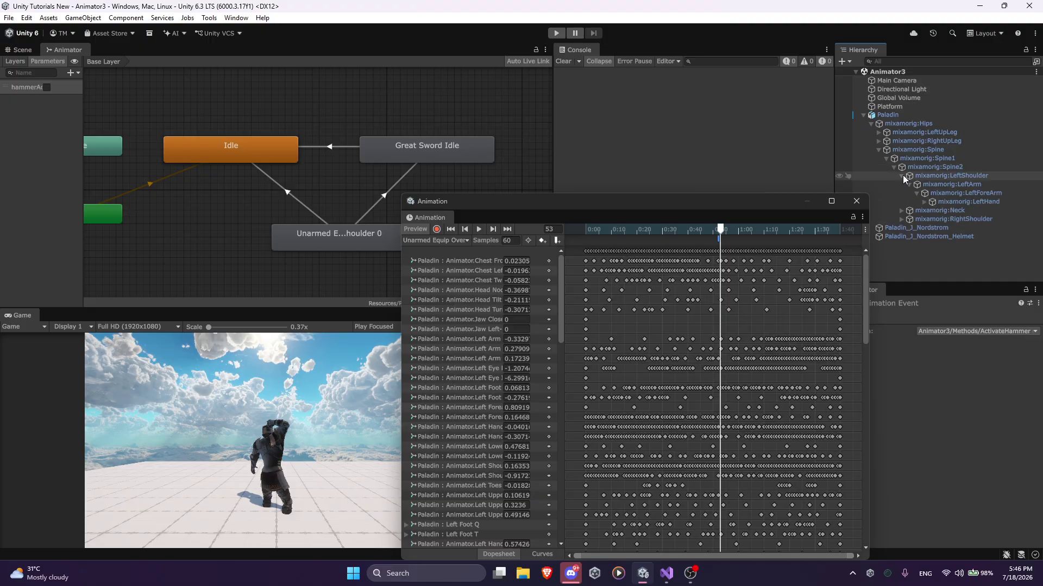
click(902, 176)
click(901, 193)
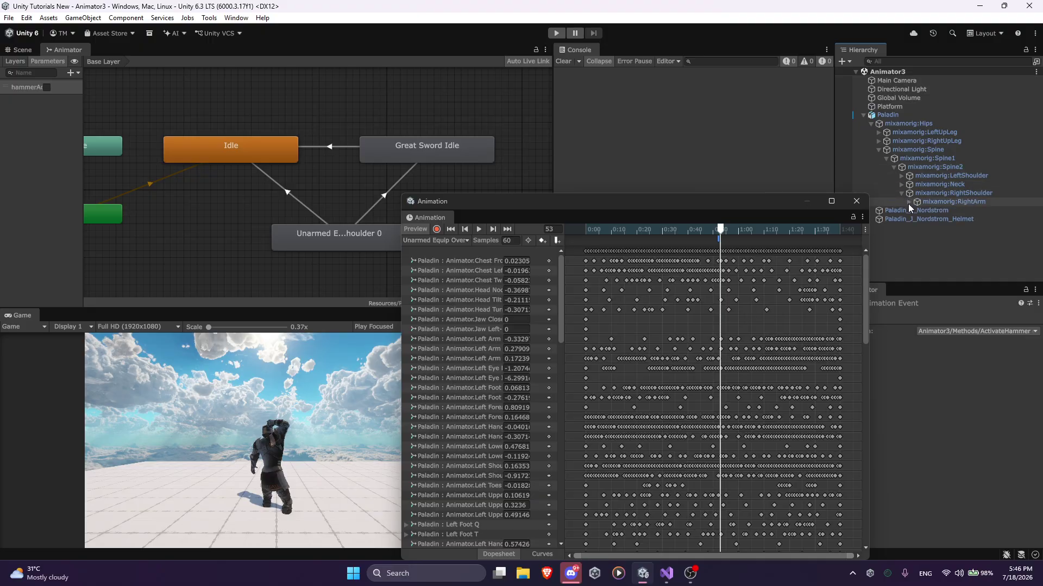
click(909, 202)
click(916, 210)
click(925, 219)
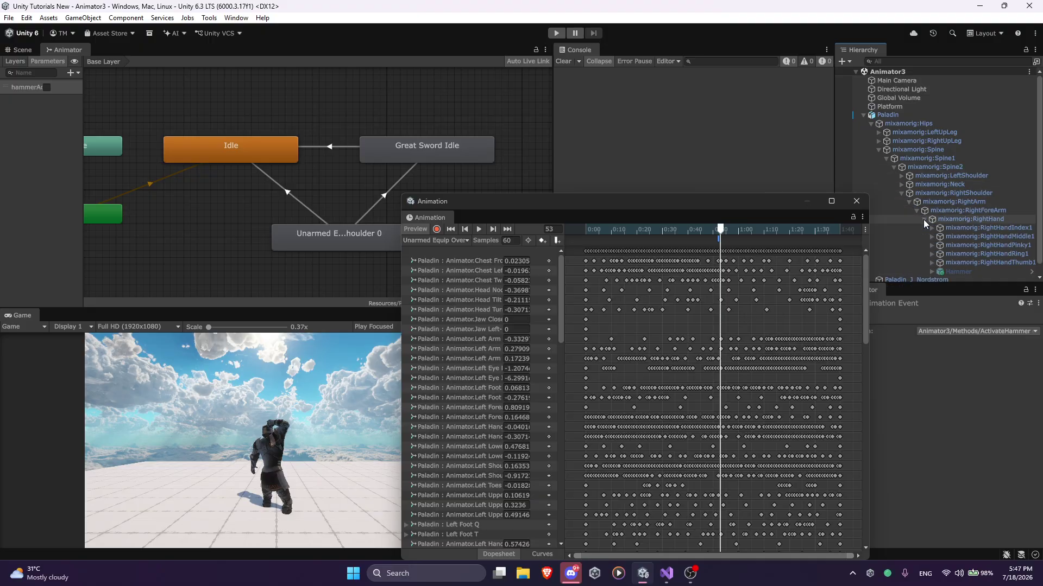
scroll(955, 257, down, 1)
click(958, 259)
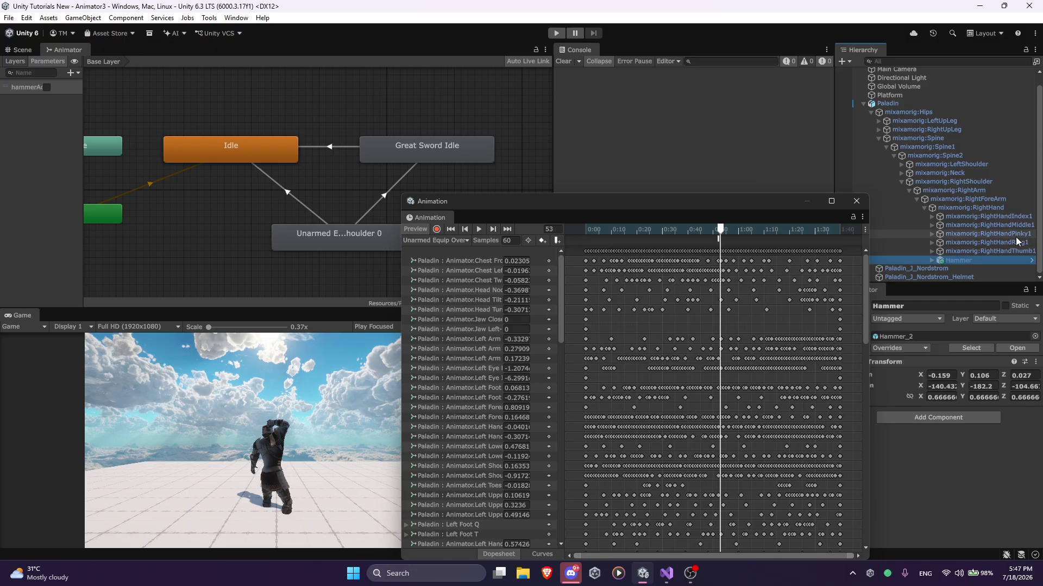
click(981, 210)
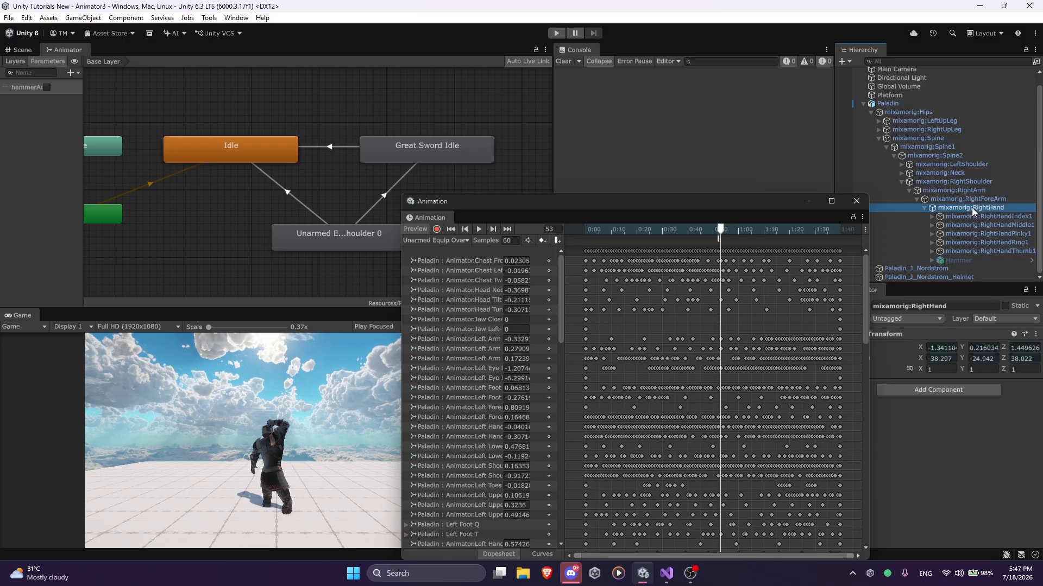
click(958, 260)
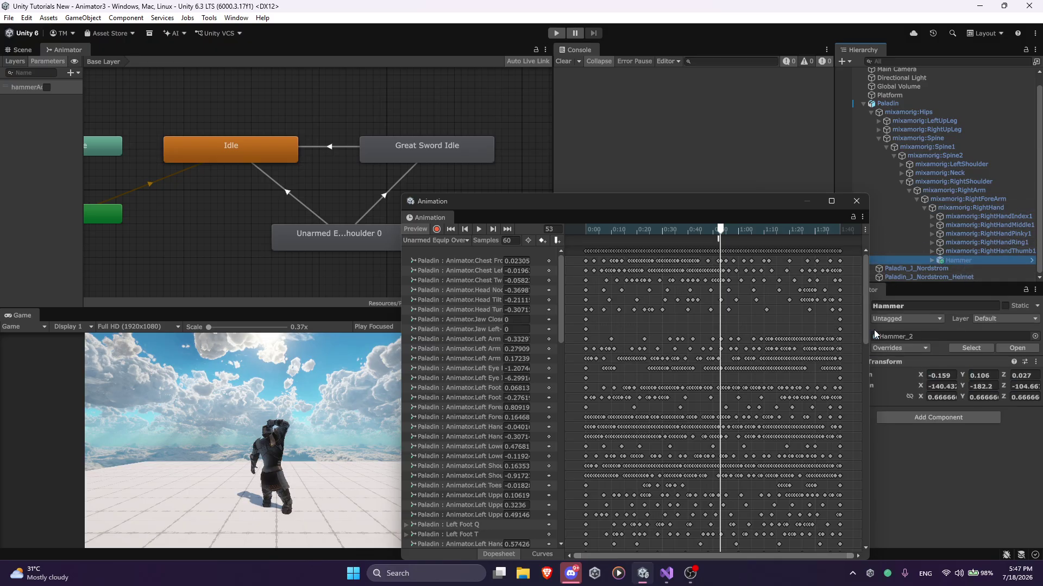
Close the Animation window and examine the exit time and duration settings of the Unarmed Equip Over Shoulder 0 to Idle transition
drag(720, 229, 718, 235)
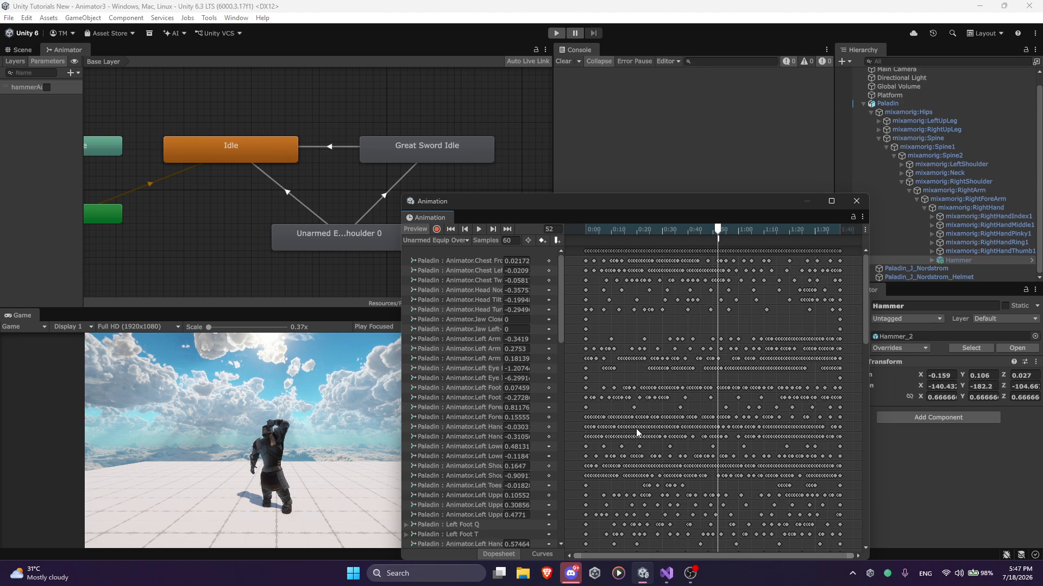
click(854, 207)
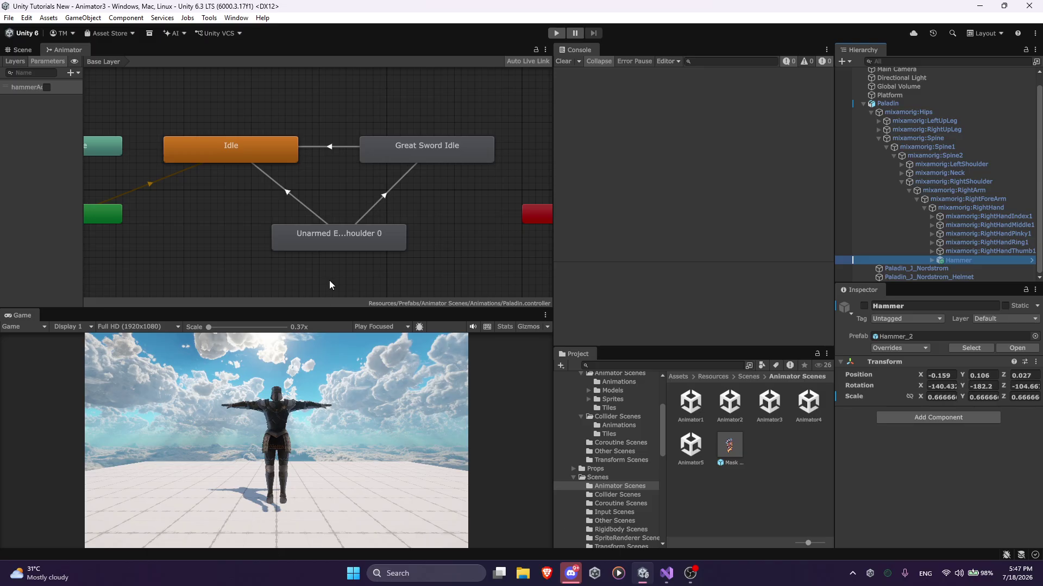
click(289, 192)
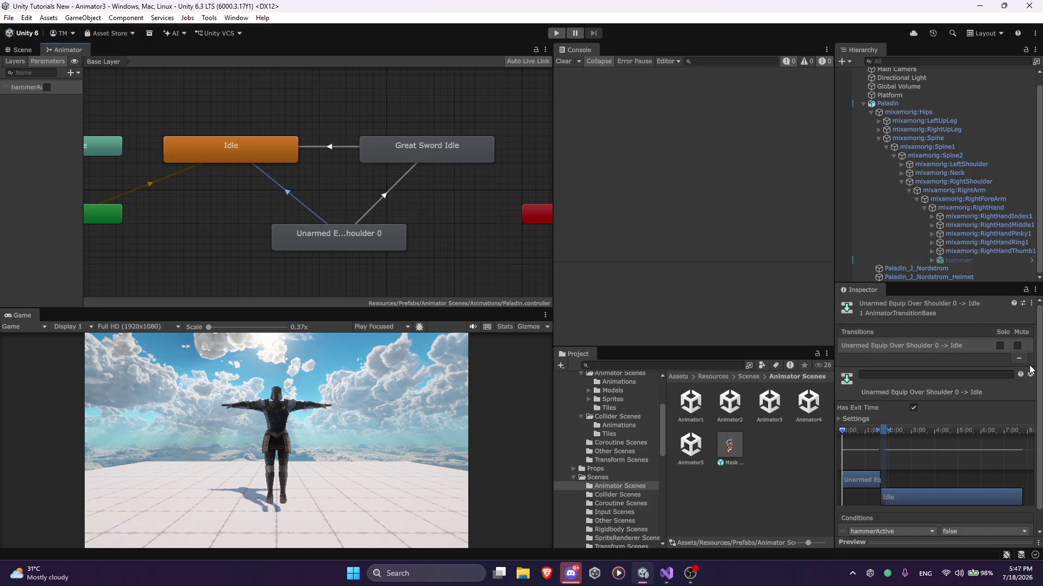
click(853, 419)
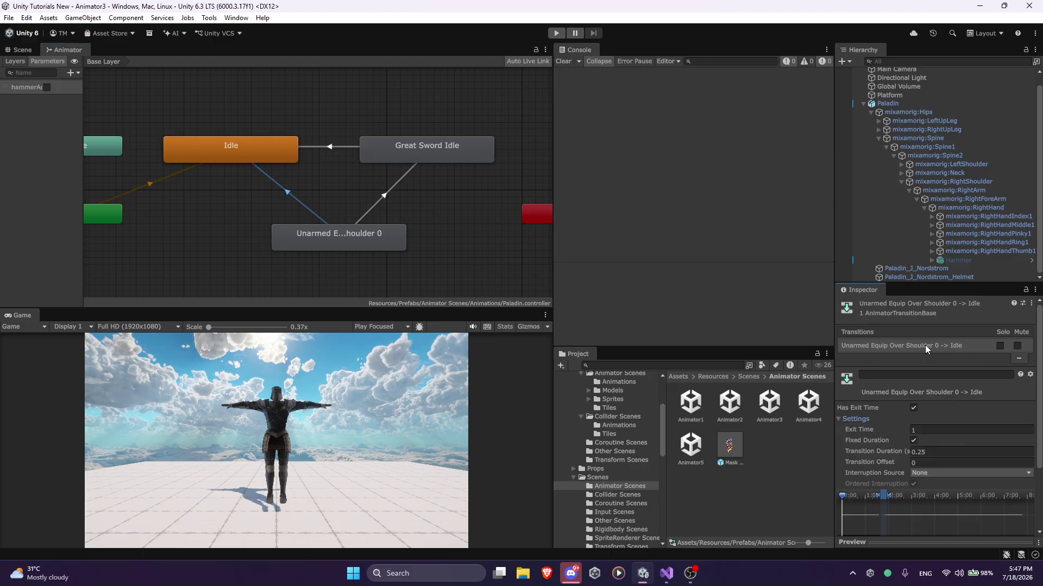
scroll(902, 356, down, 1)
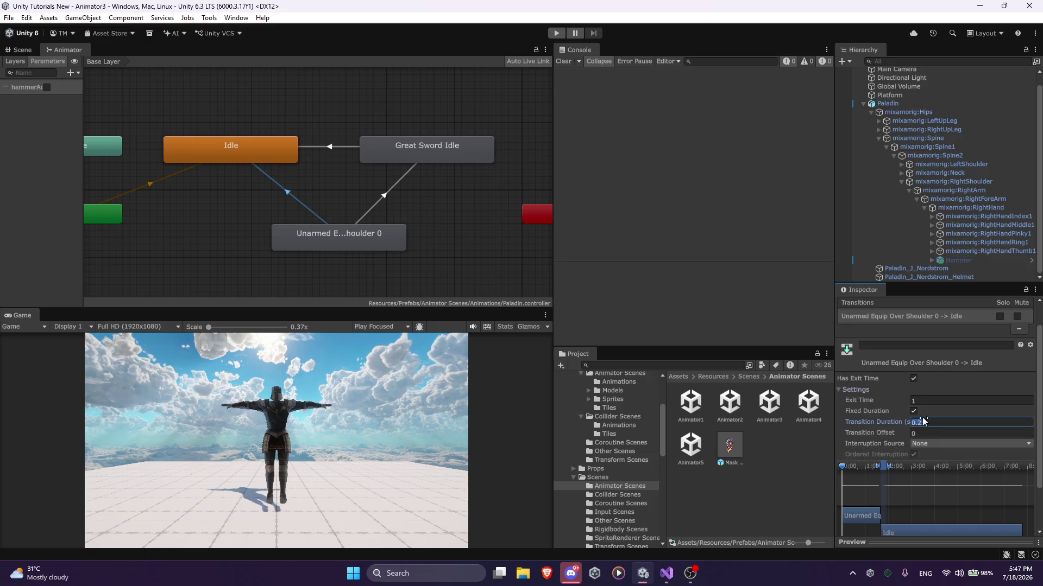
click(935, 422)
scroll(931, 429, down, 2)
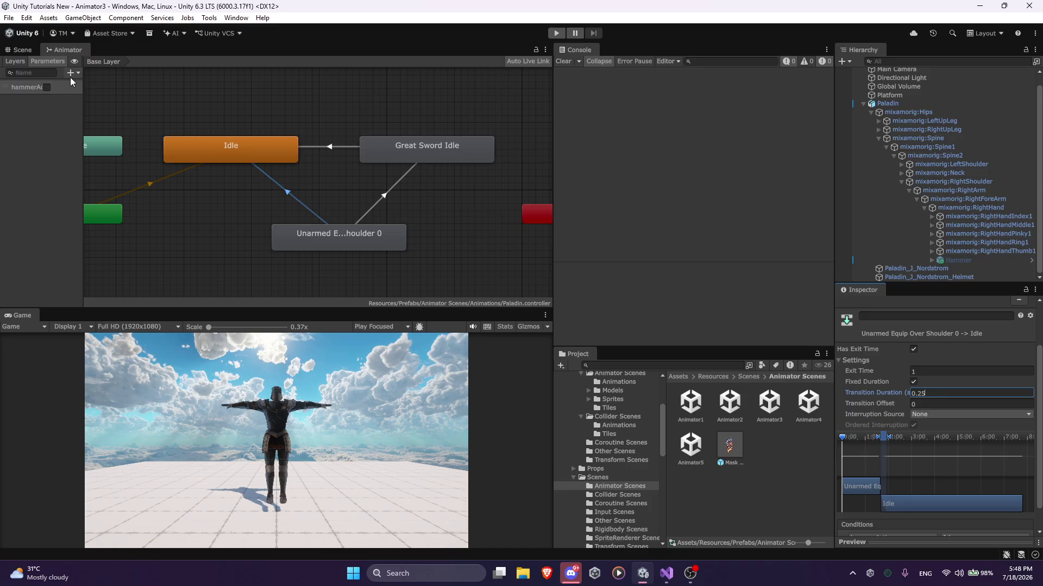
Show the Animator's layers, open the Animator4 scene, and select Mask Guy to display its state machine
click(14, 61)
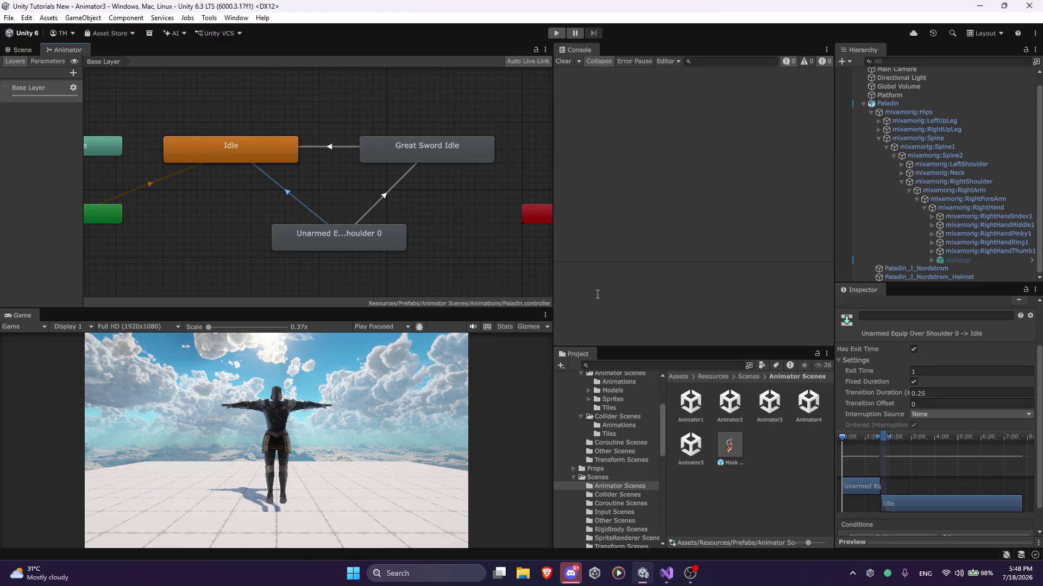
double_click(809, 404)
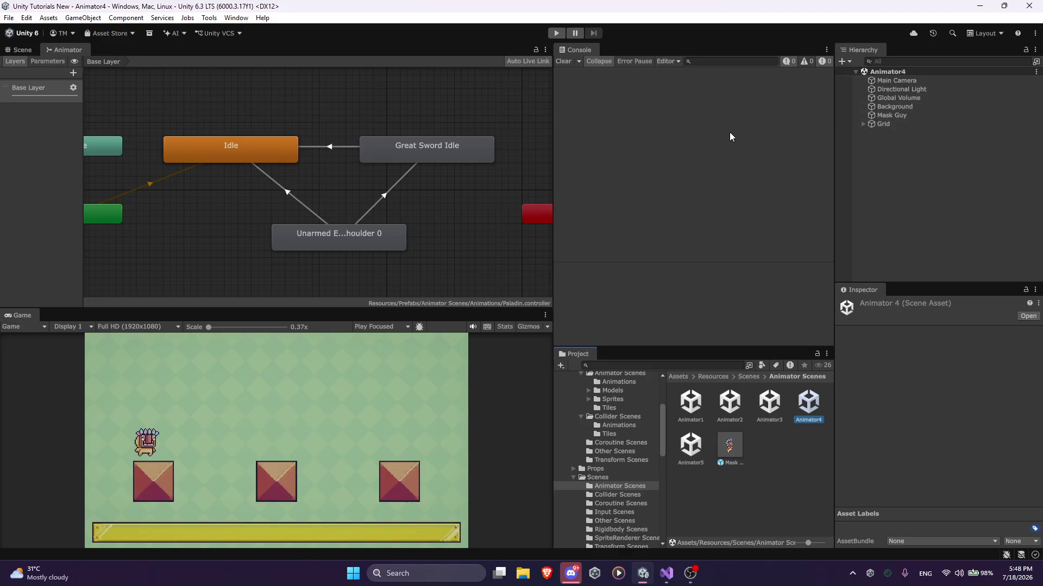
click(885, 122)
click(890, 115)
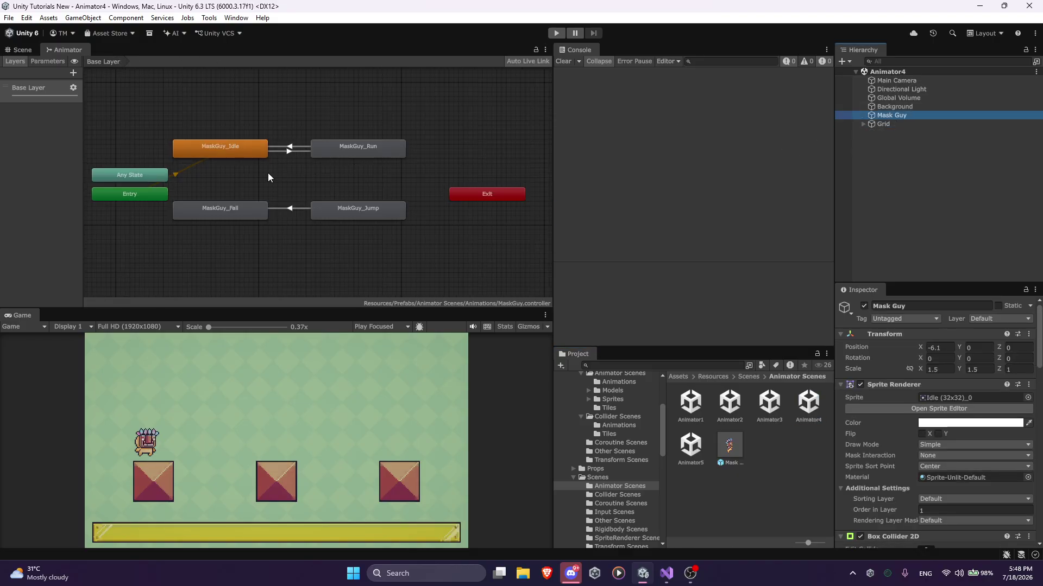
click(906, 205)
click(890, 115)
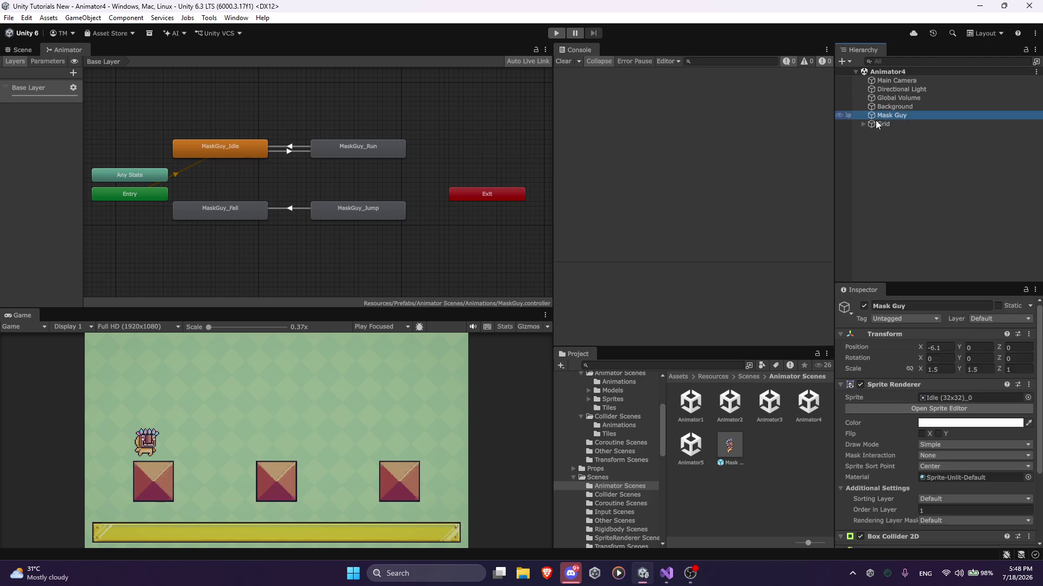
Play the scene and make Mask Guy run and jump across the blocks in both directions to test its animation states
click(557, 33)
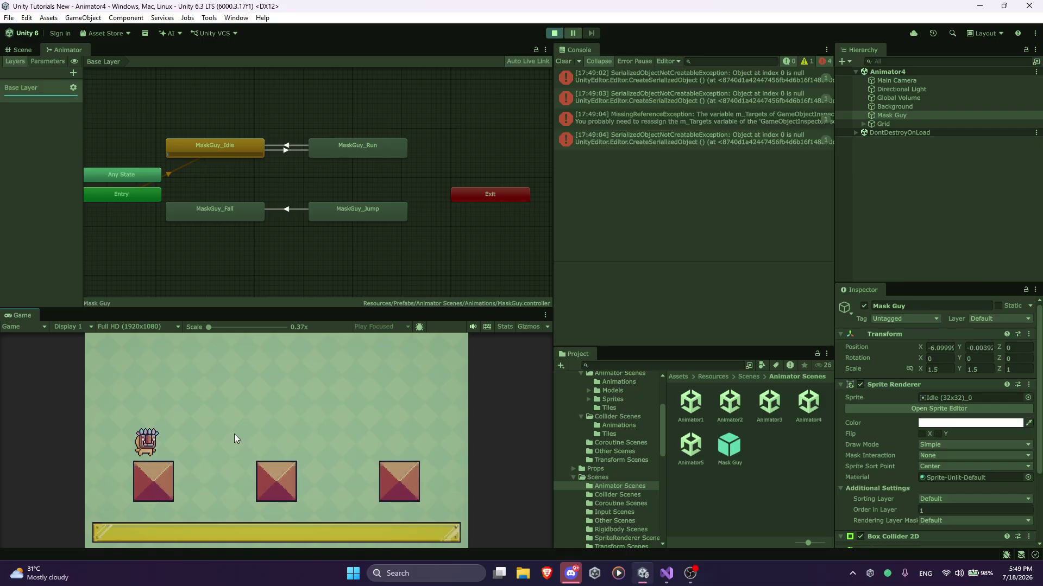
key(d)
key(space)
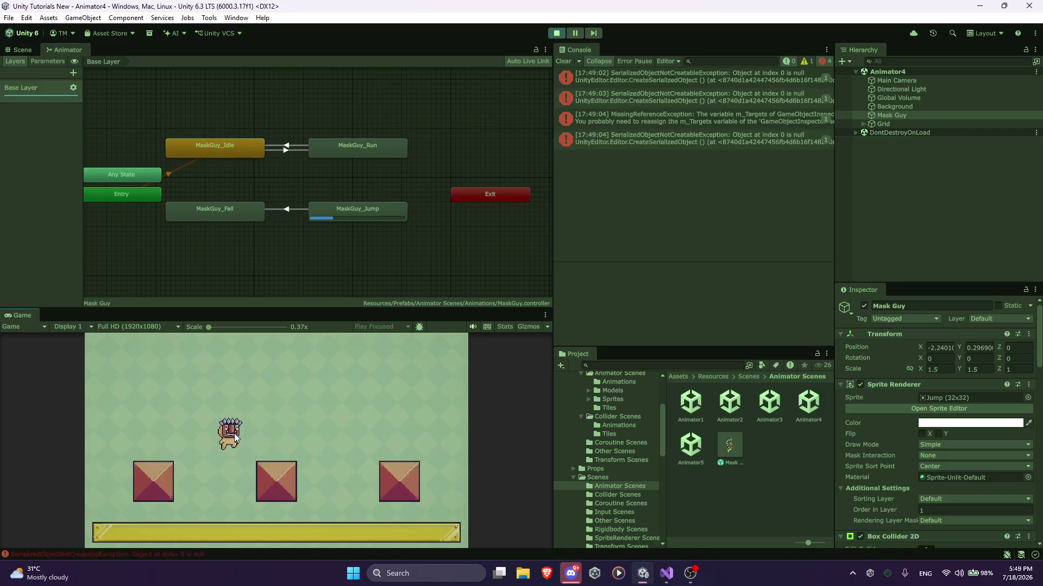
key(space)
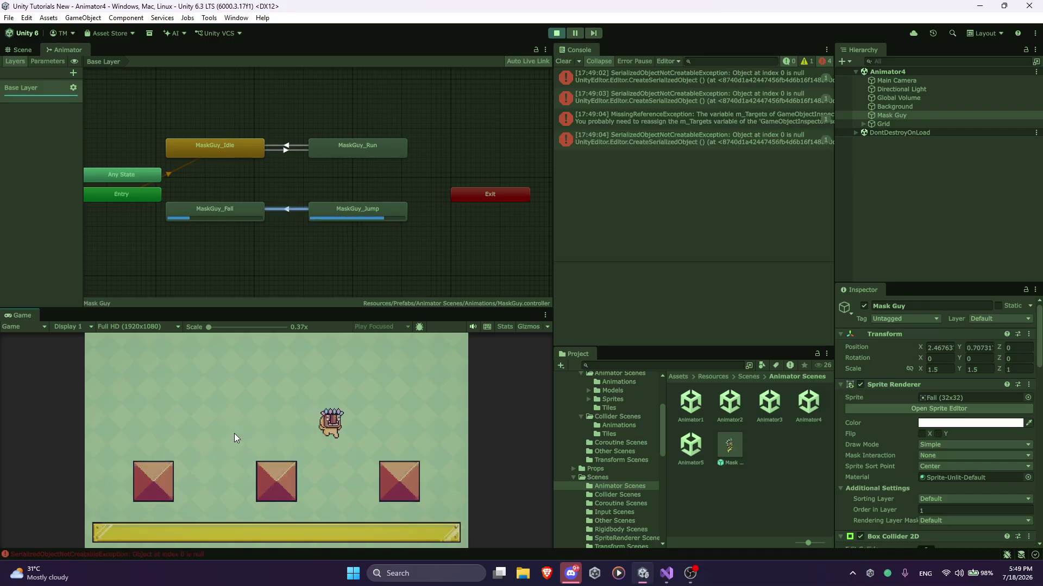
key(space)
key(a)
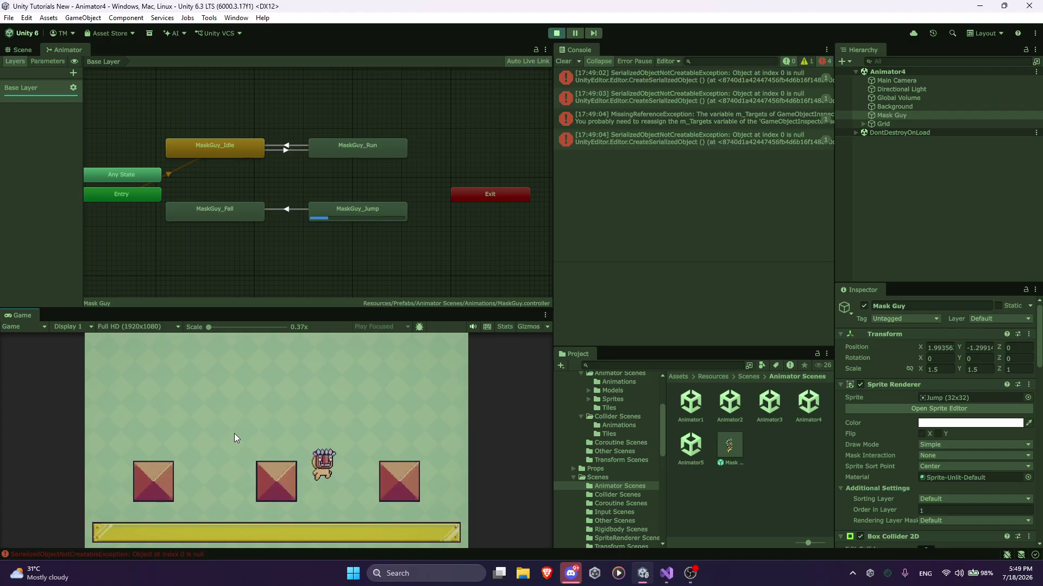
key(space)
key(a)
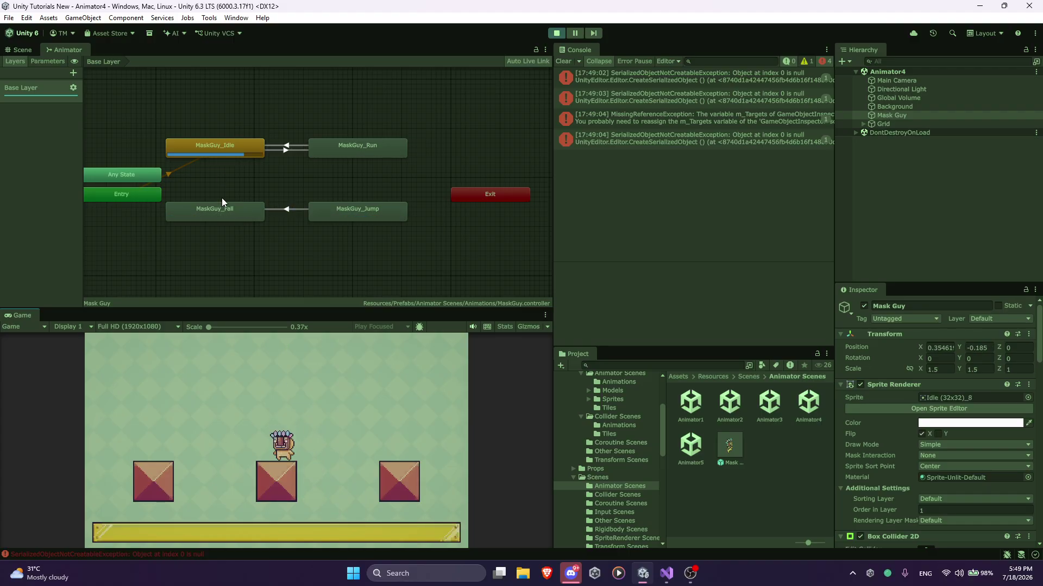
Clear the console, then inspect the MaskGuy_Idle to MaskGuy_Run transition and the controller's isRunning and rb_y parameters
click(563, 61)
scroll(239, 159, up, 3)
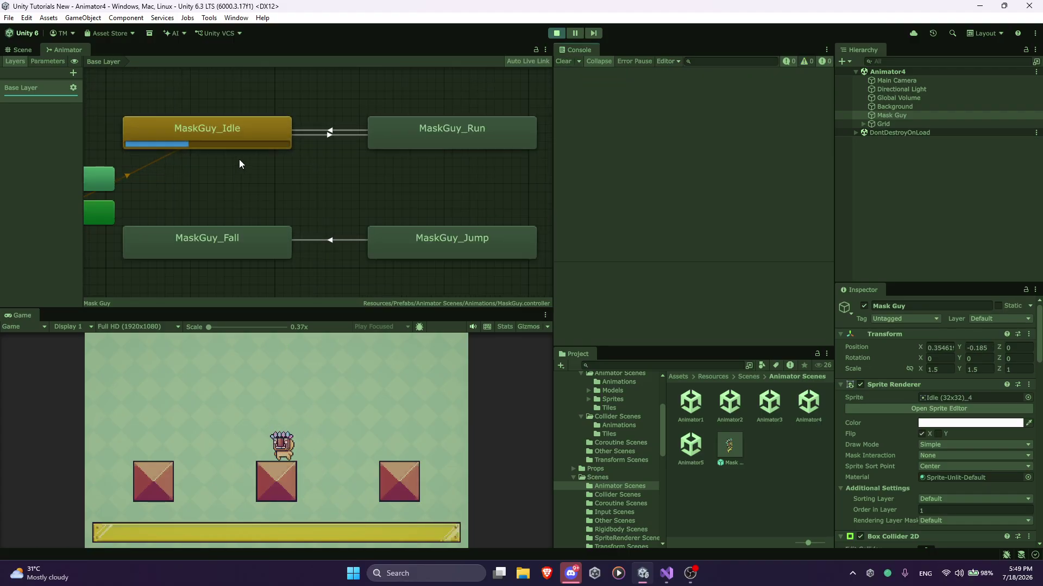
click(335, 135)
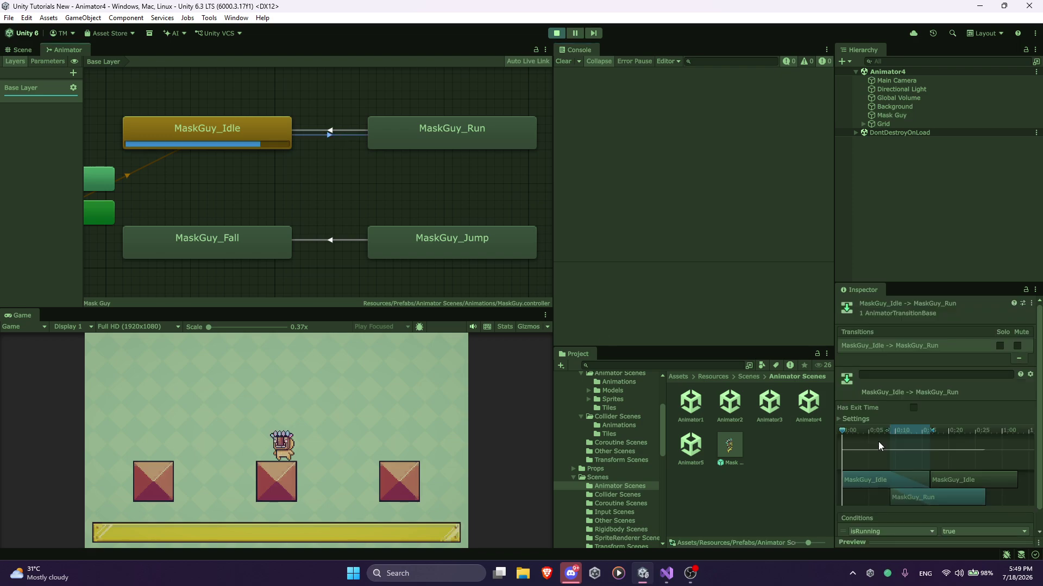
click(55, 61)
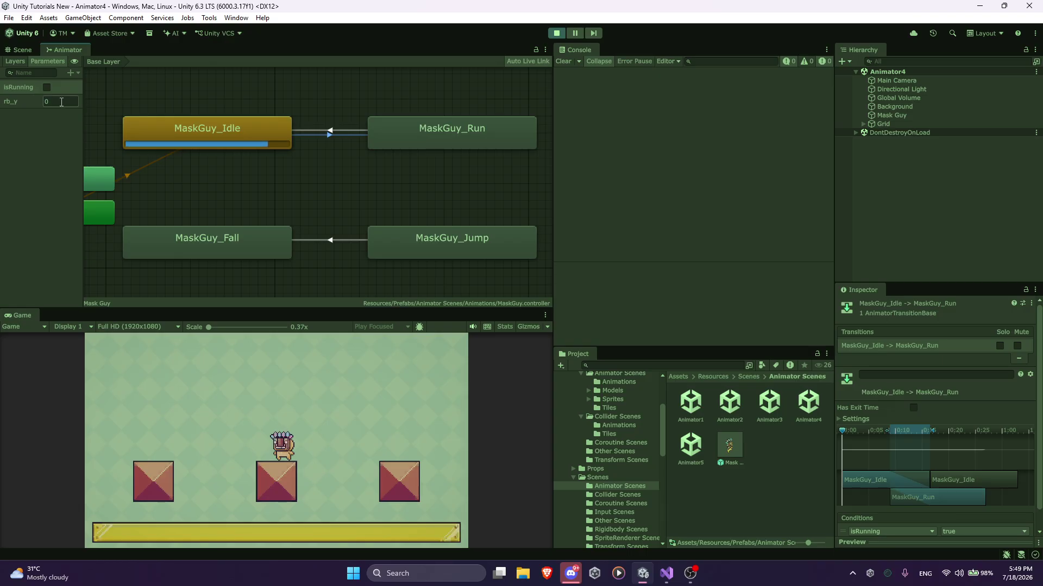
click(10, 103)
click(39, 155)
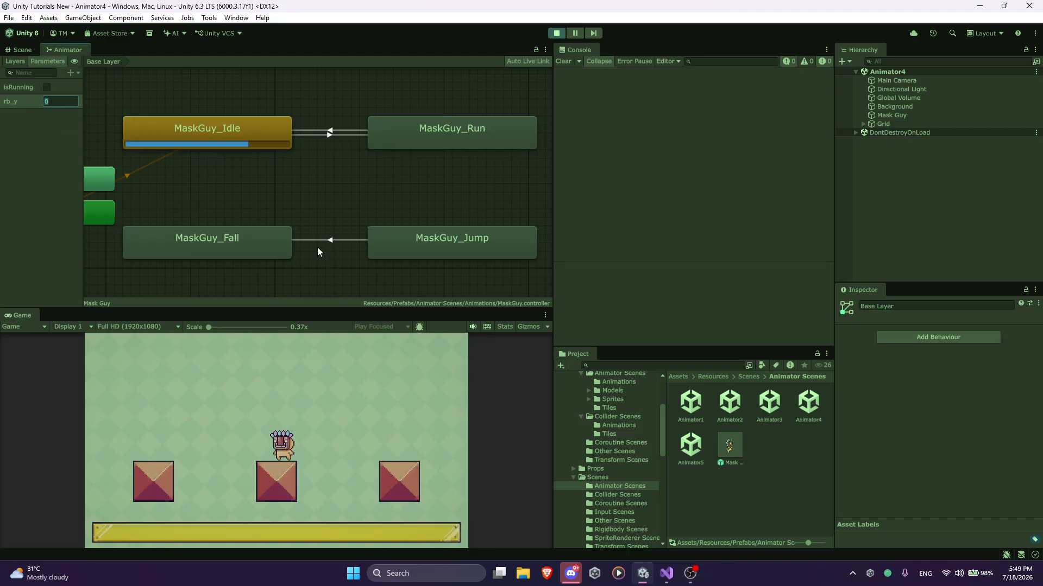
Examine the conditions of the MaskGuy_Jump to MaskGuy_Fall transition and of both transitions between MaskGuy_Idle and MaskGuy_Run
click(330, 240)
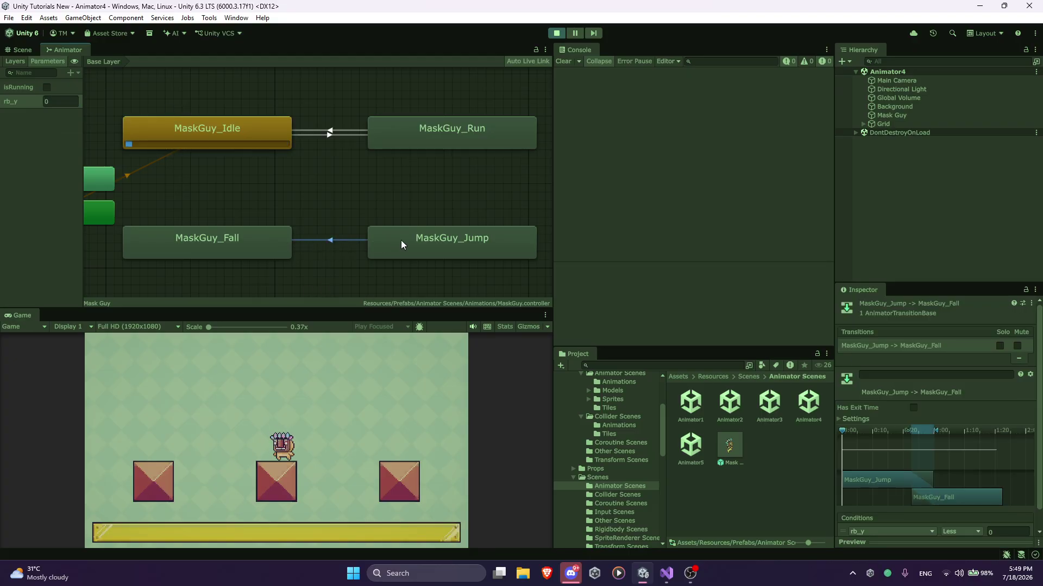
scroll(924, 369, down, 2)
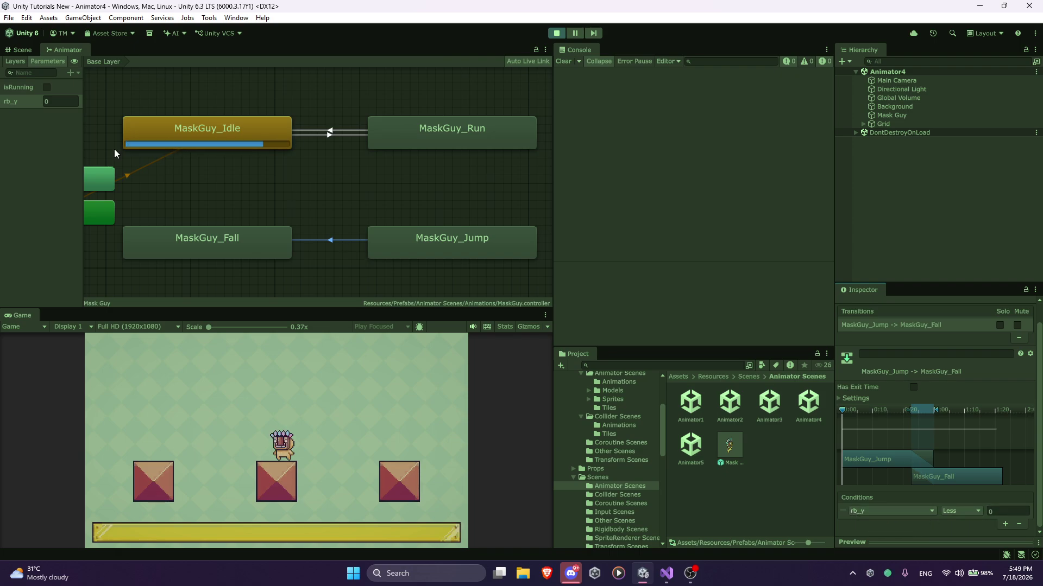
click(275, 128)
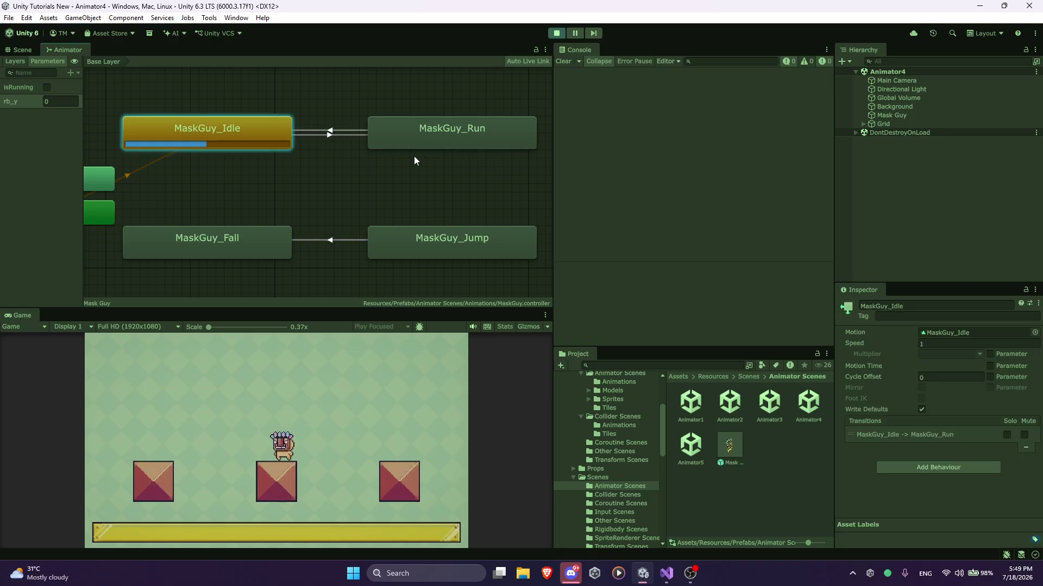
click(331, 135)
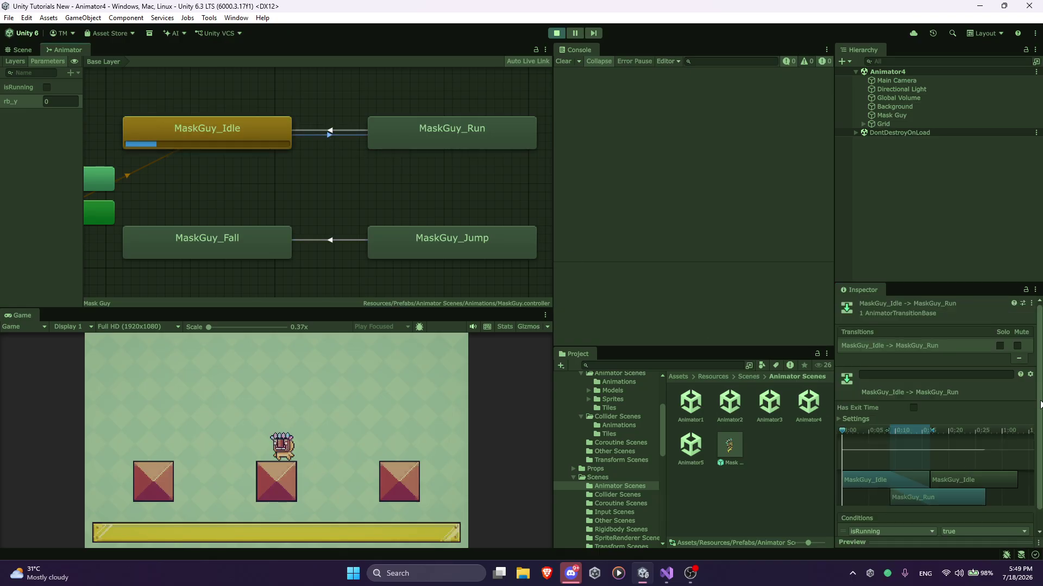
scroll(1008, 444, down, 3)
click(335, 131)
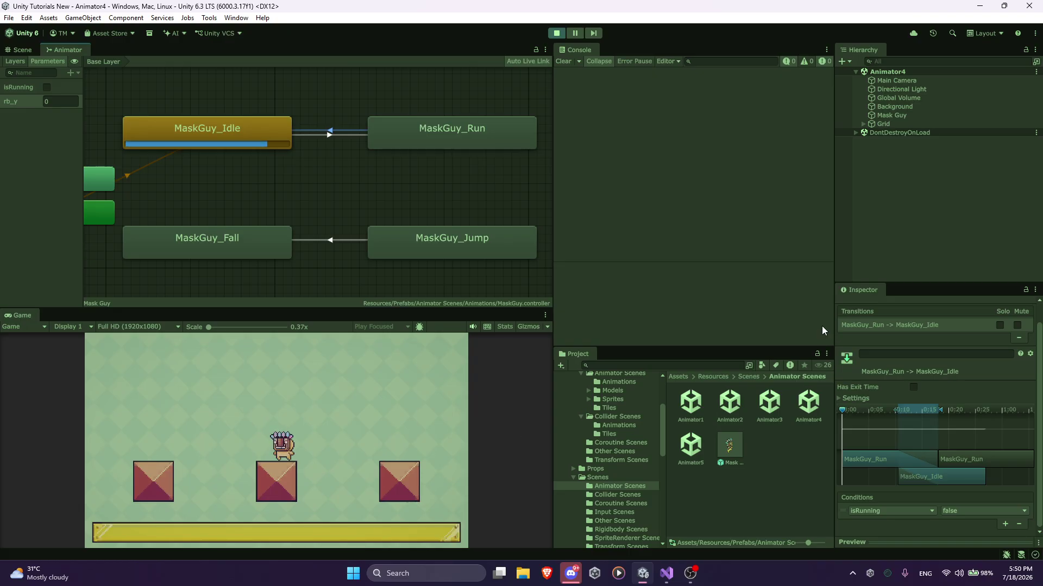
Open the Animator4 script attached to Mask Guy for editing in Visual Studio
click(901, 115)
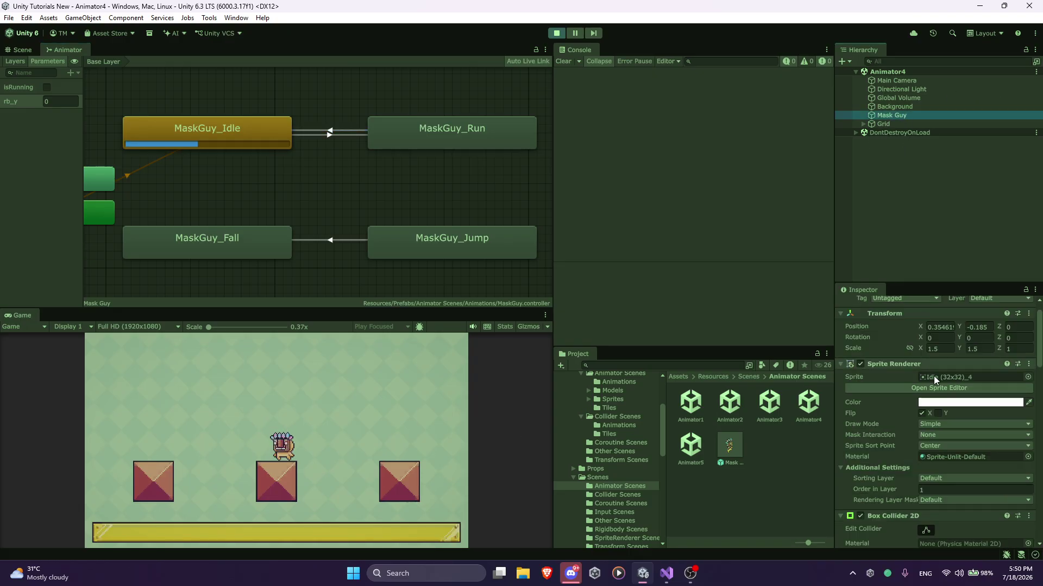
scroll(935, 384, down, 5)
right_click(963, 443)
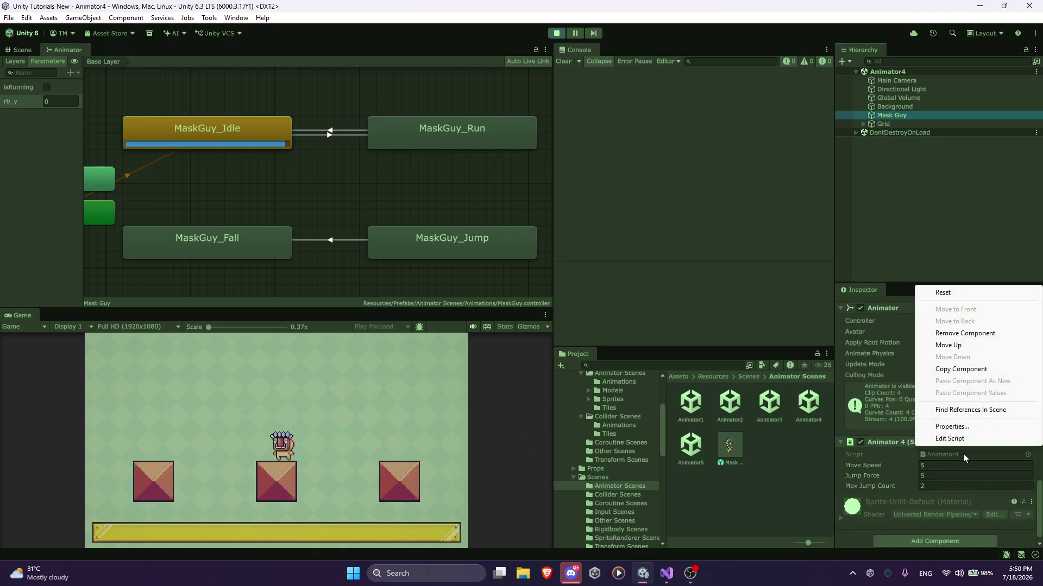
click(959, 440)
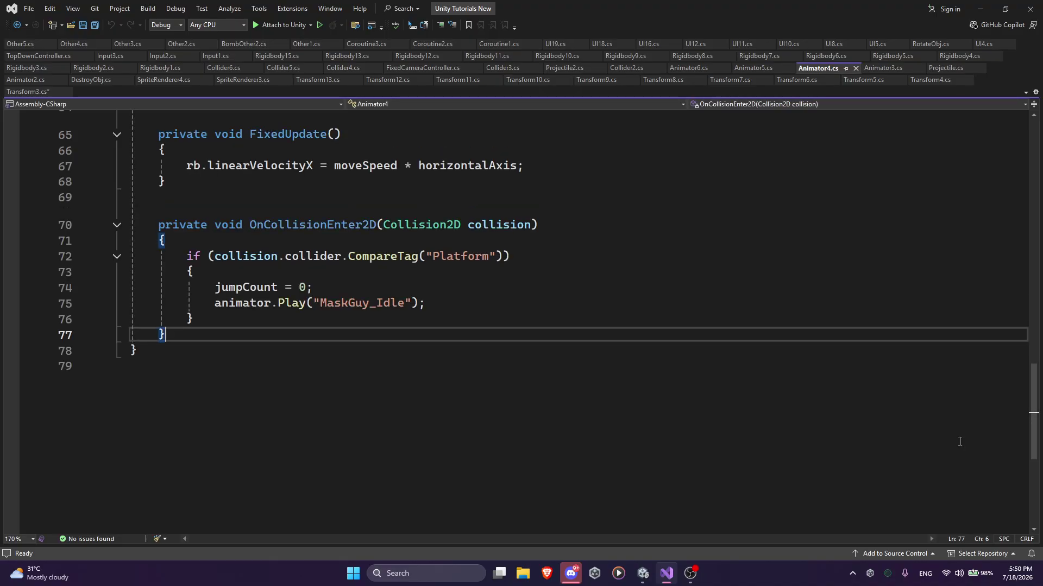
Review the movement, jump and fall code in the Animator4 script's Update method
scroll(207, 356, up, 6)
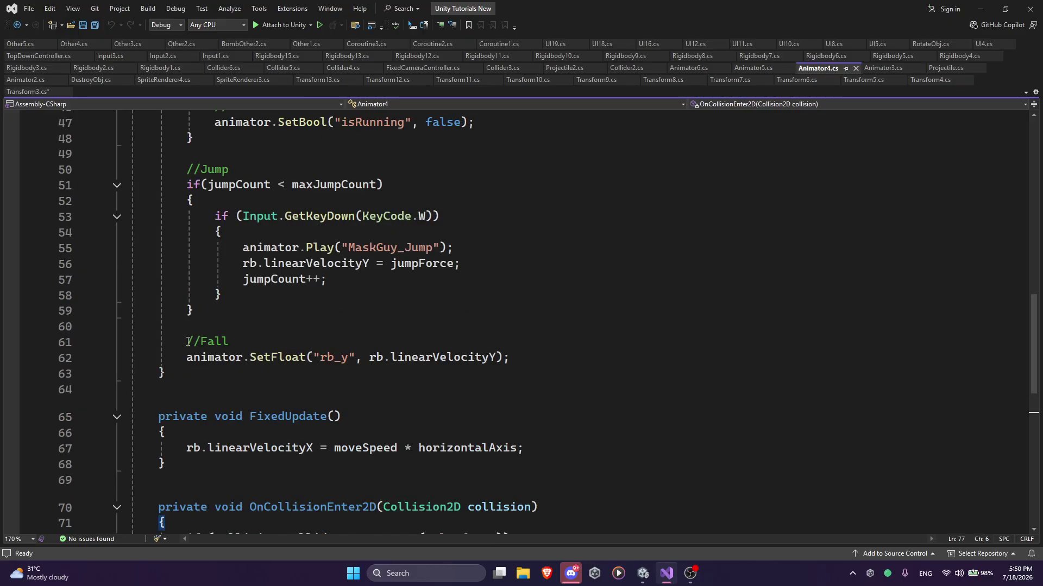
scroll(188, 341, up, 7)
scroll(187, 339, down, 2)
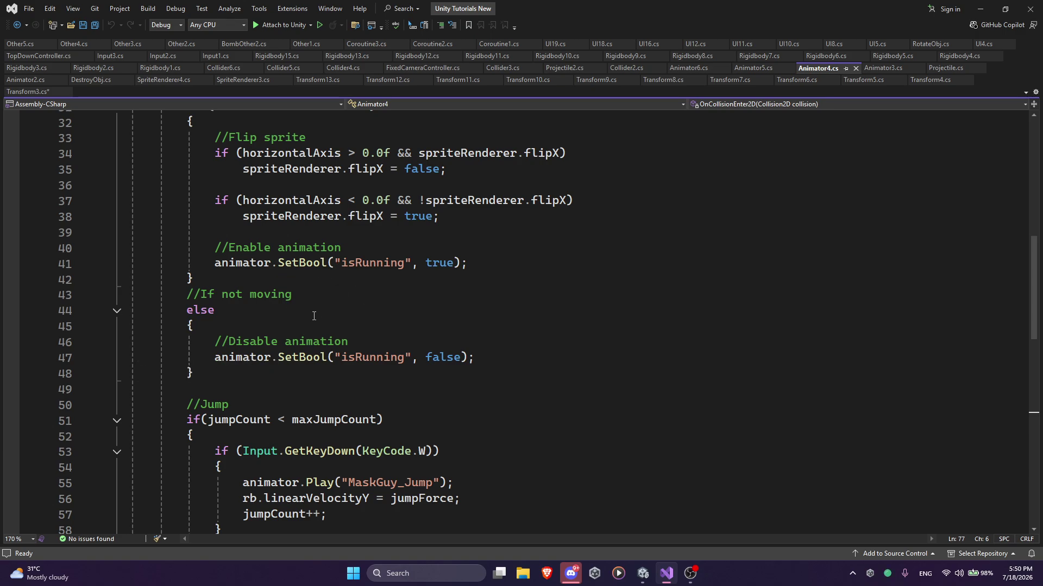
scroll(314, 316, up, 5)
scroll(239, 326, down, 3)
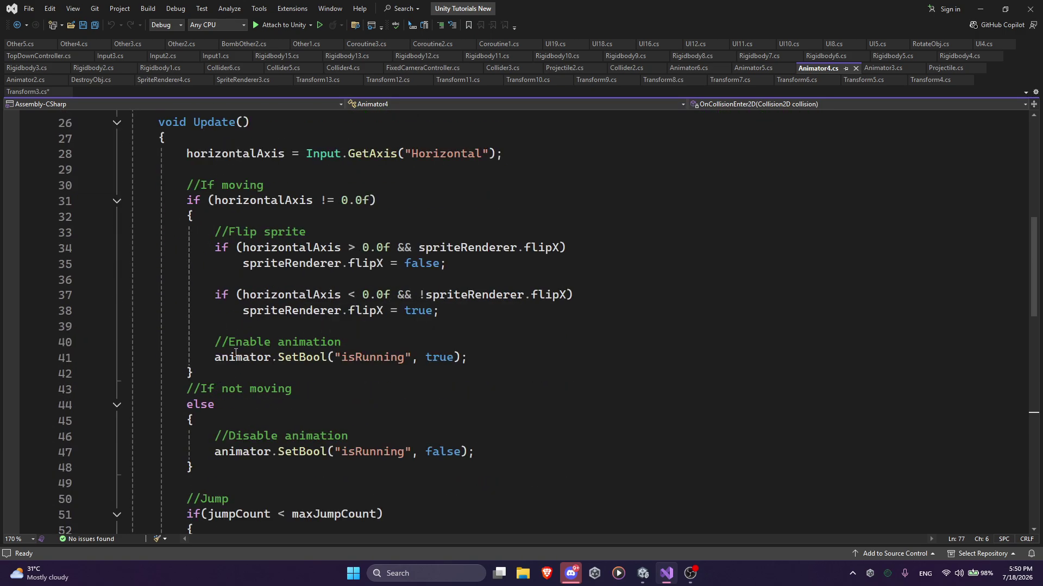
Highlight the animator reference and its SetBool call under the Enable animation comment
drag(215, 341, 230, 358)
click(264, 358)
double_click(247, 359)
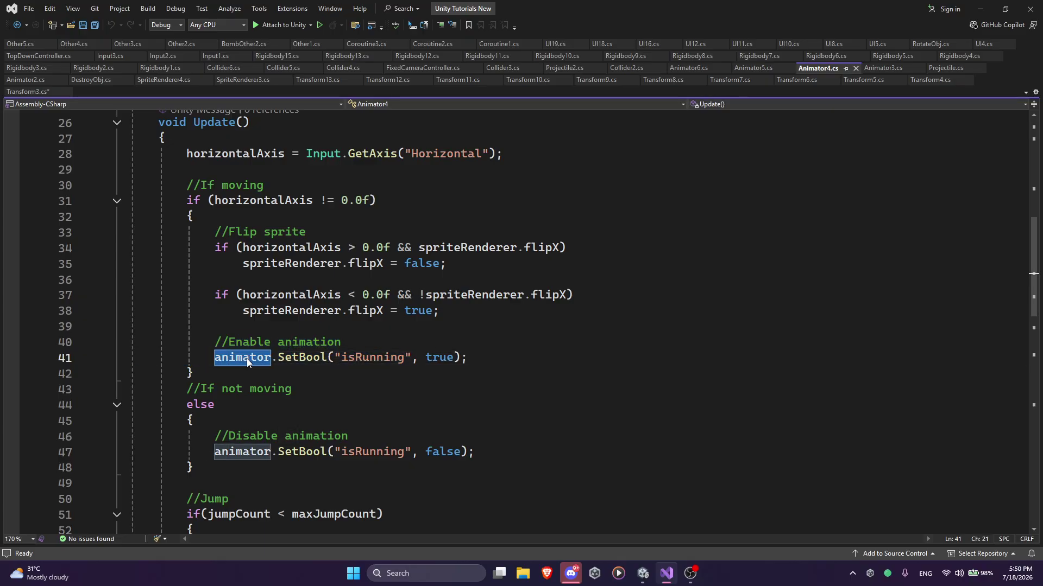
mouse_move(247, 358)
click(278, 363)
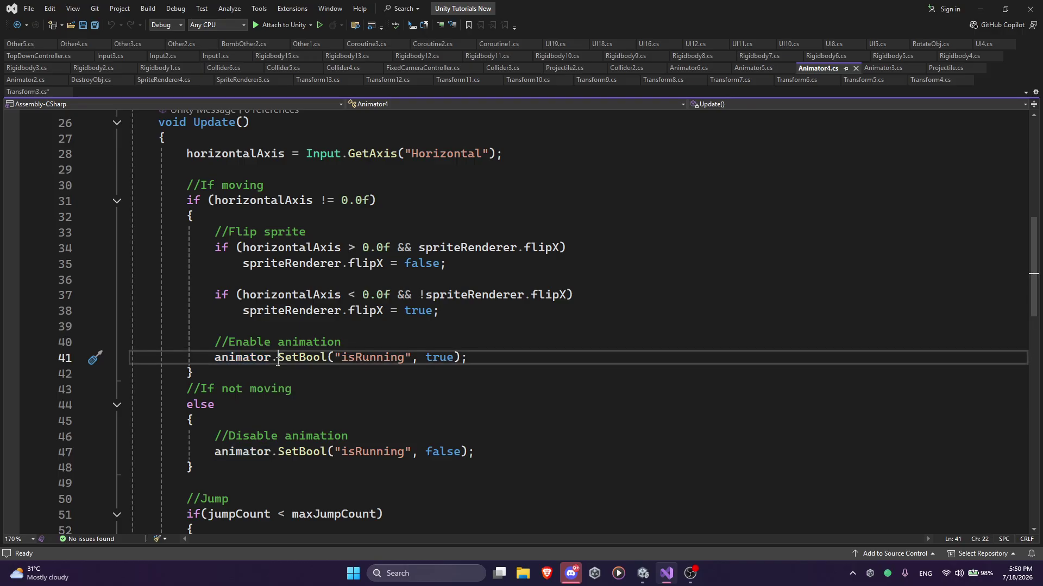
mouse_move(328, 362)
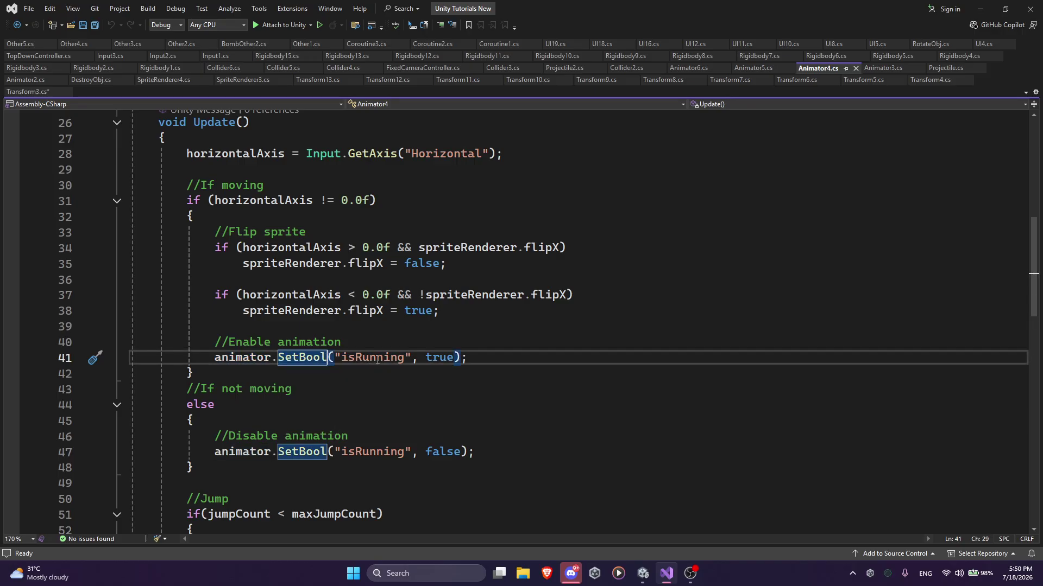
Highlight the "isRunning" and true arguments of the SetBool call on line 41
drag(411, 359, 334, 363)
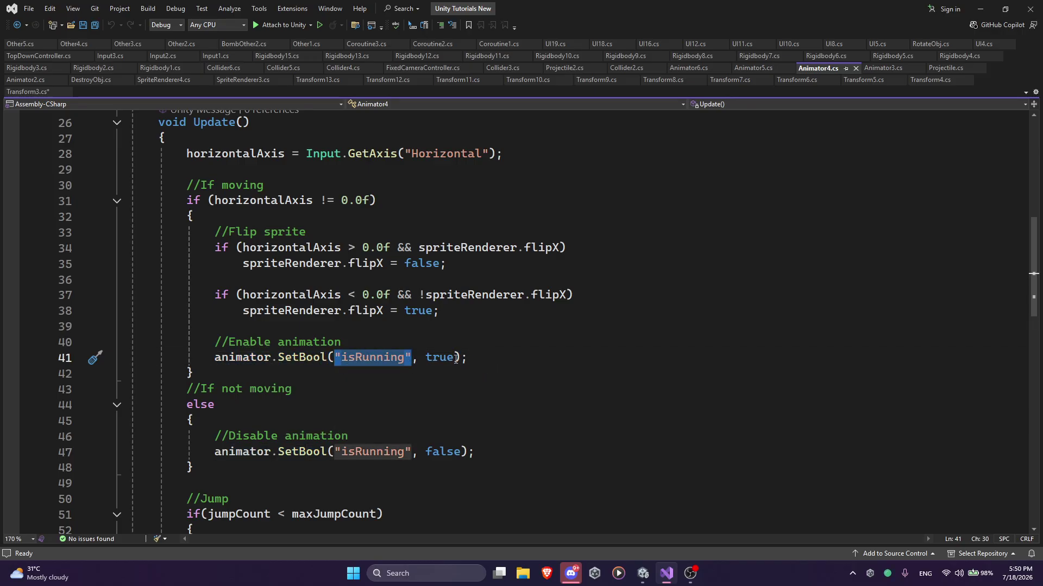
drag(454, 360, 426, 360)
drag(495, 356, 472, 357)
click(222, 342)
click(217, 358)
click(485, 355)
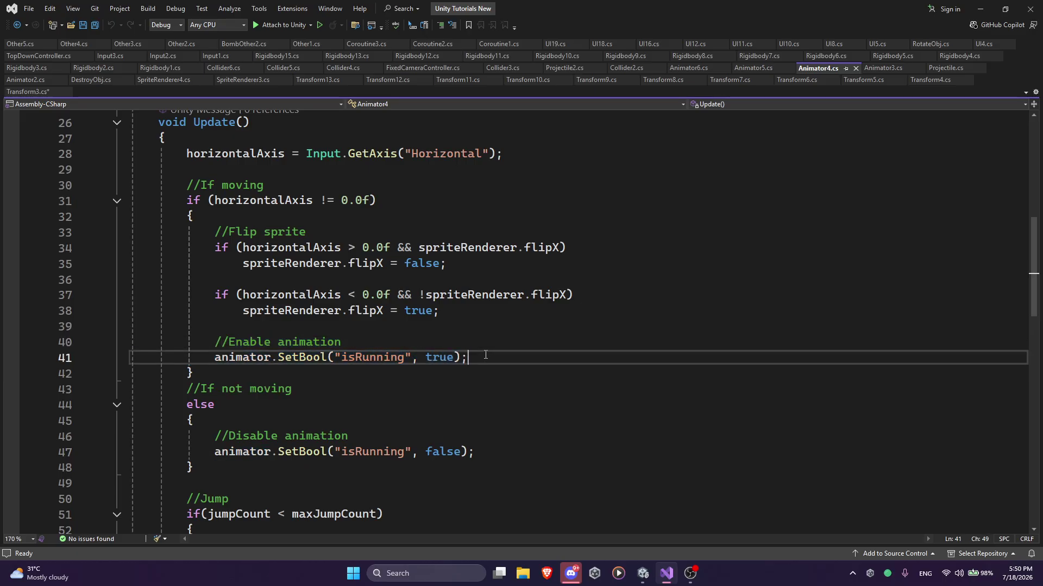
Add the comment lines "//animator.SetInt" and "//animator.SetFloat" under the SetBool("isRunning", true) call and highlight the three lines
key(Return)
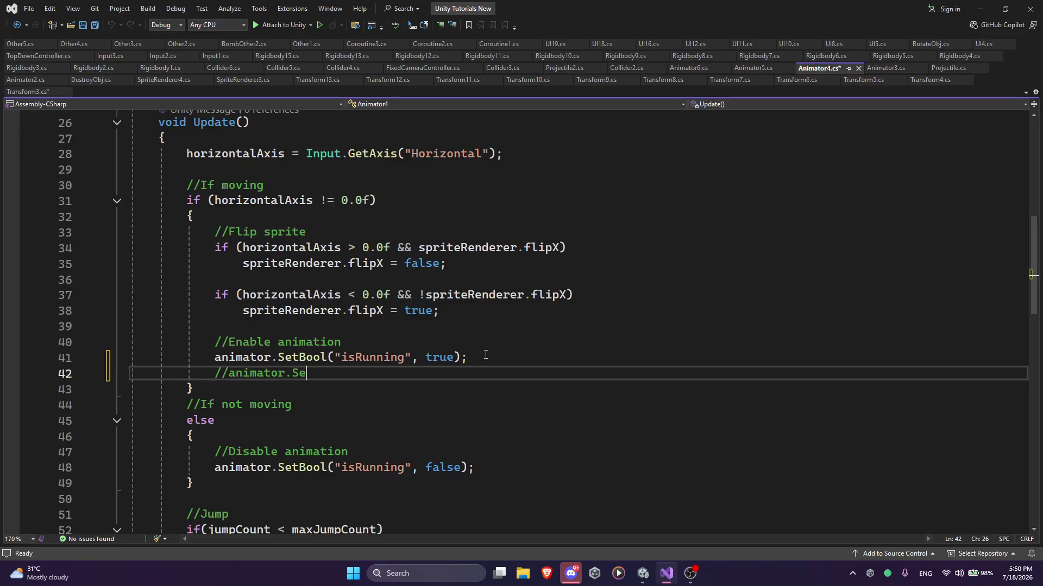
key(Return)
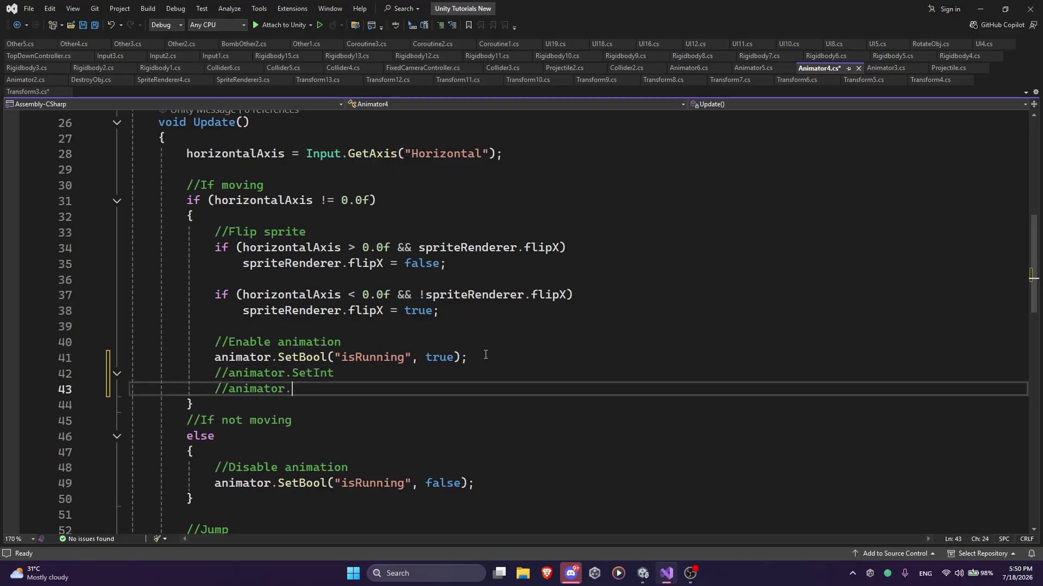
text(//animator.SetFloat)
drag(131, 358, 350, 389)
click(358, 405)
Highlight the animator.Play("MaskGuy_Idle") call in OnCollisionEnter2D, including its state name, and review the Jump and Fall code
scroll(379, 373, down, 4)
scroll(379, 373, down, 2)
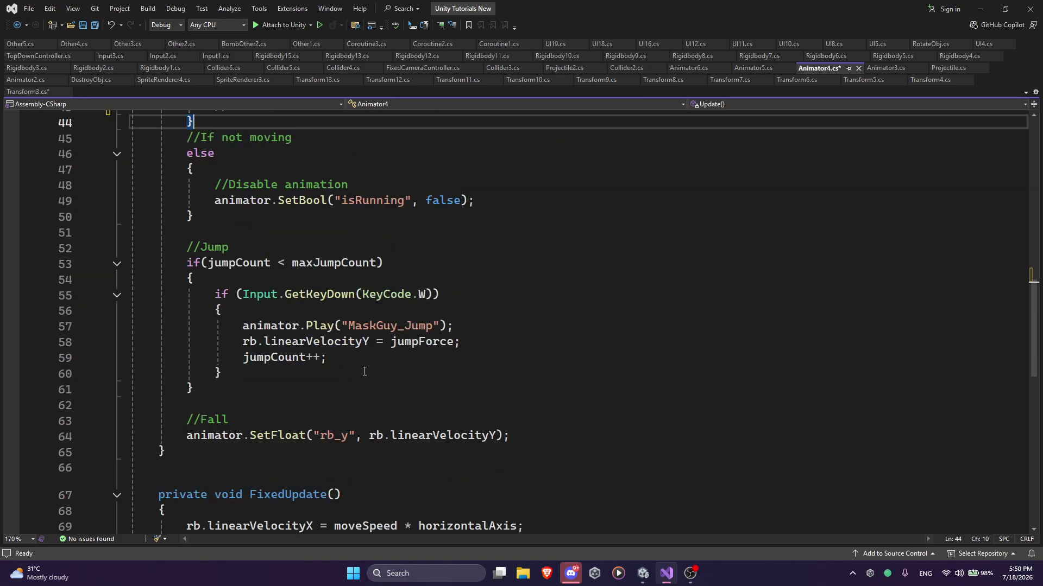
scroll(324, 374, down, 2)
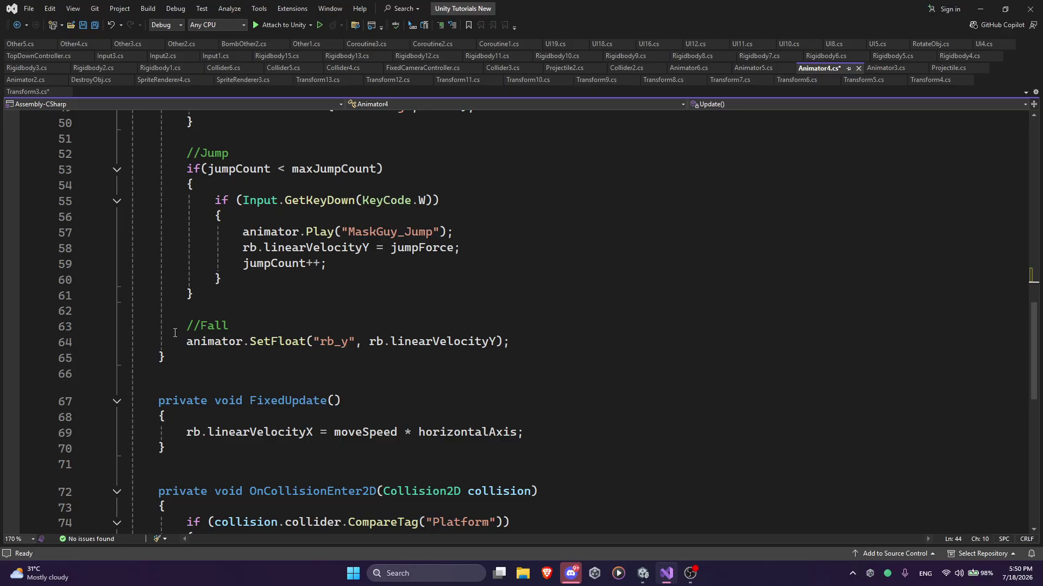
scroll(356, 309, down, 4)
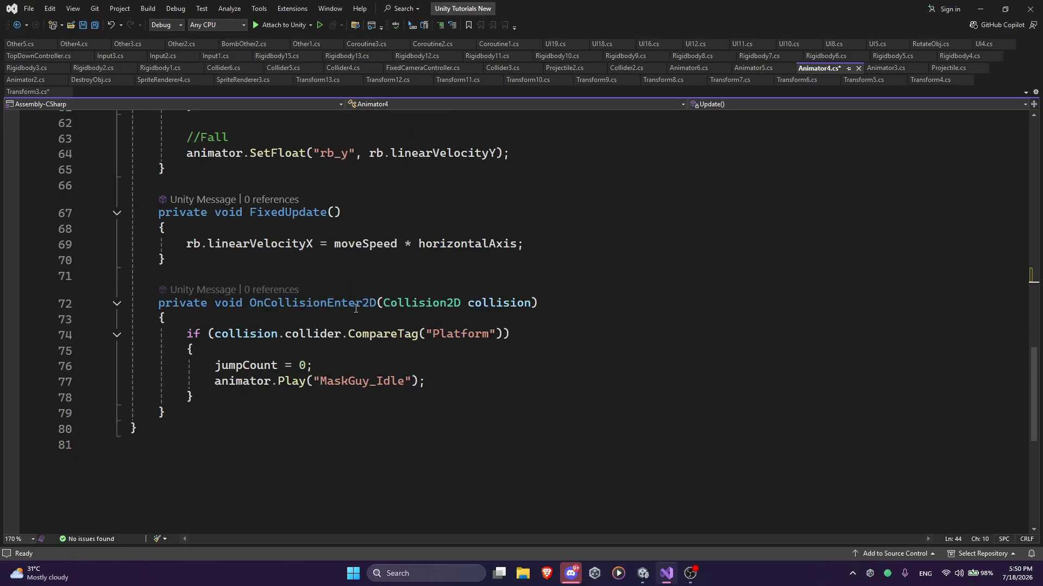
drag(217, 384, 437, 388)
drag(314, 382, 411, 382)
drag(209, 381, 451, 382)
click(422, 384)
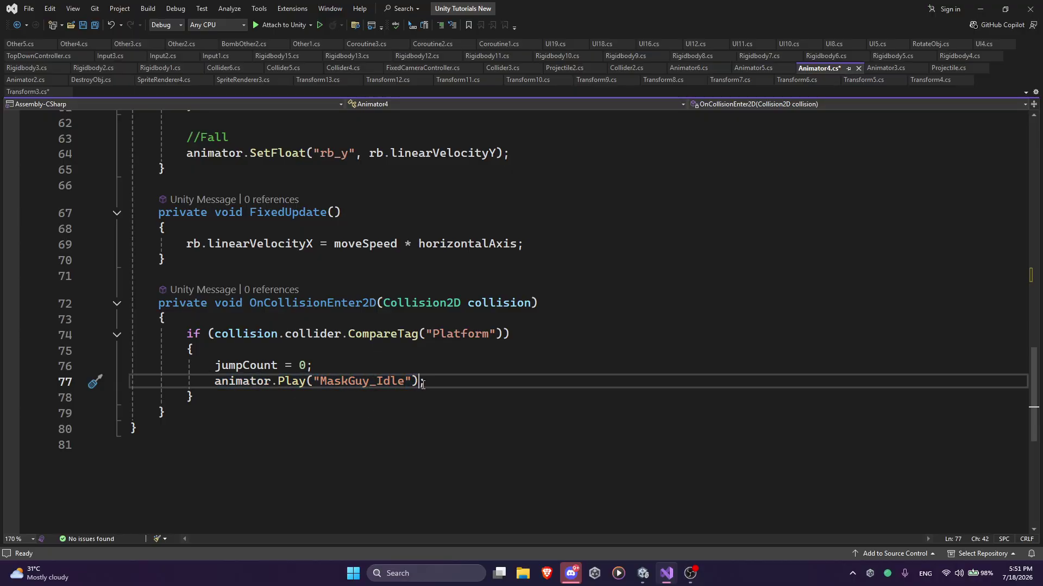
scroll(263, 302, up, 6)
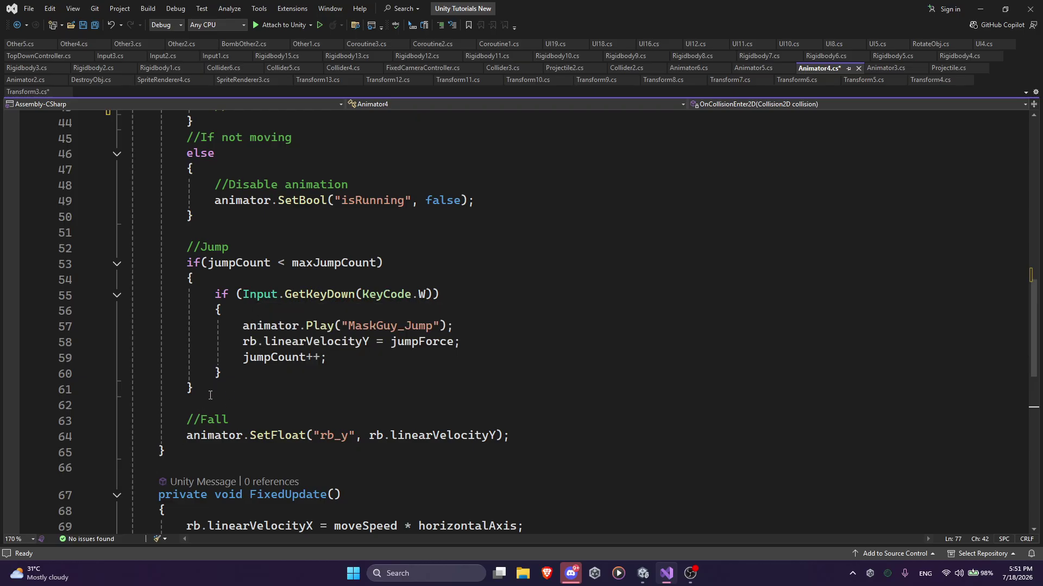
Switch to Unity, select Ch33_nonPBR in the Animator5 scene and open its Animator5 script for editing in Visual Studio
click(643, 573)
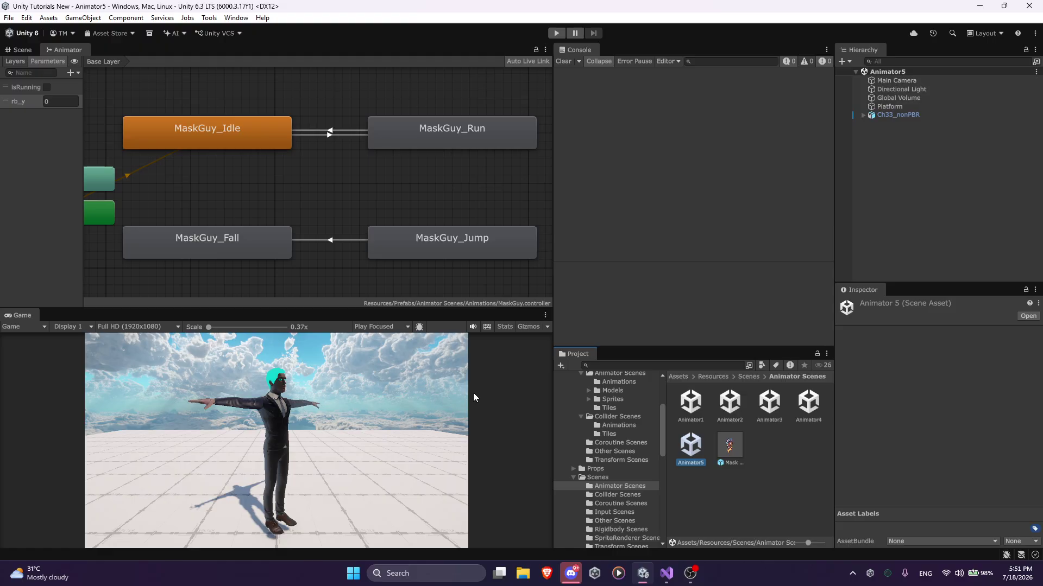
click(895, 115)
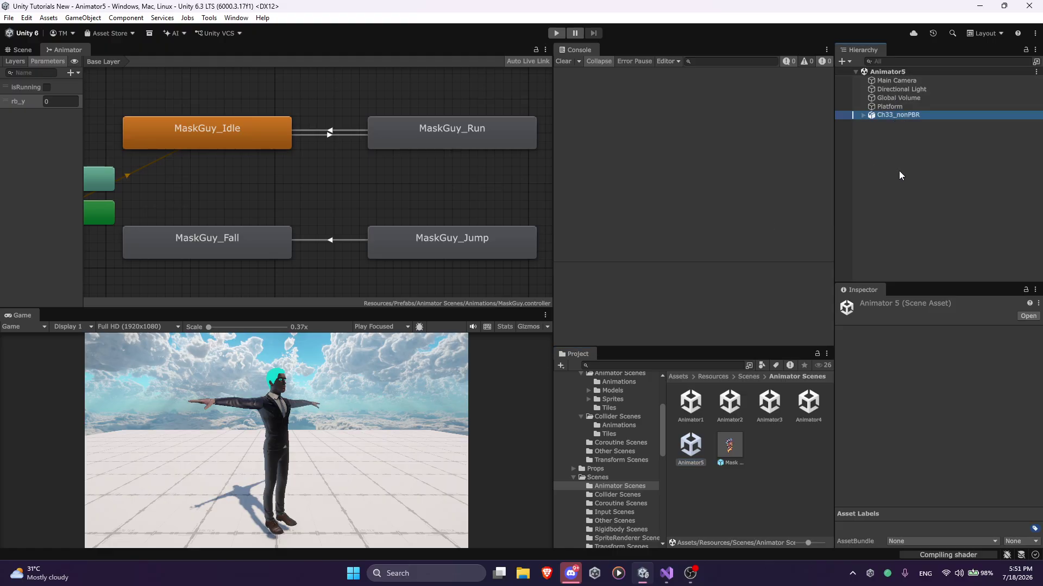
click(1028, 491)
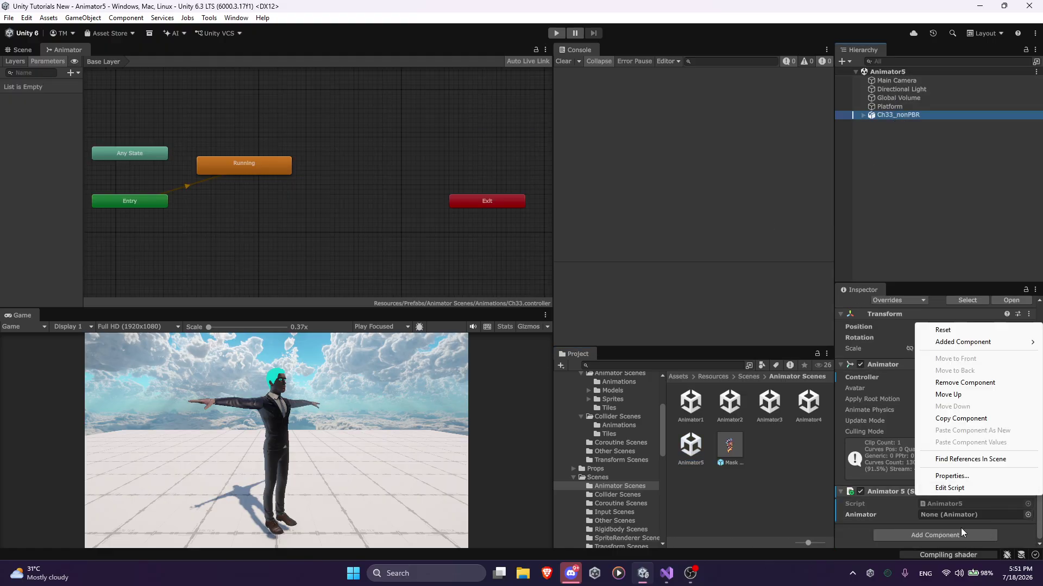
click(959, 488)
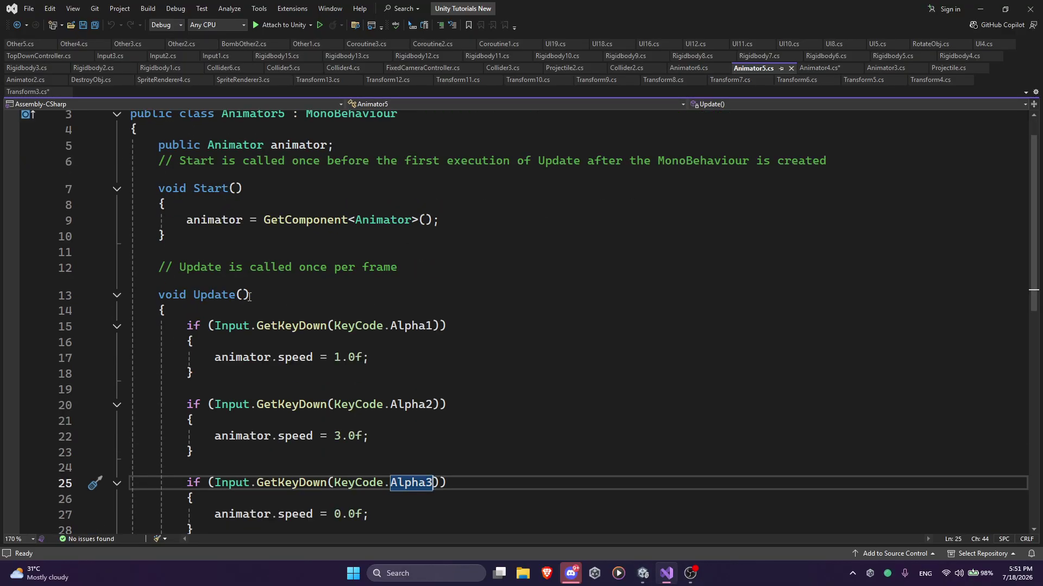
Review the Animator5 script and highlight its public Animator animator declaration on line 5
scroll(297, 280, down, 2)
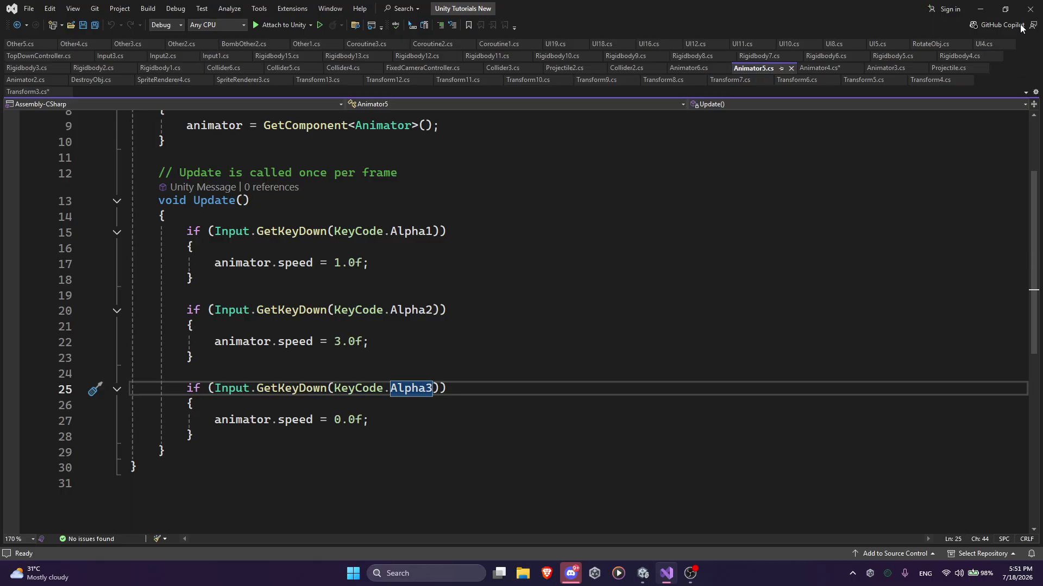
scroll(341, 325, up, 3)
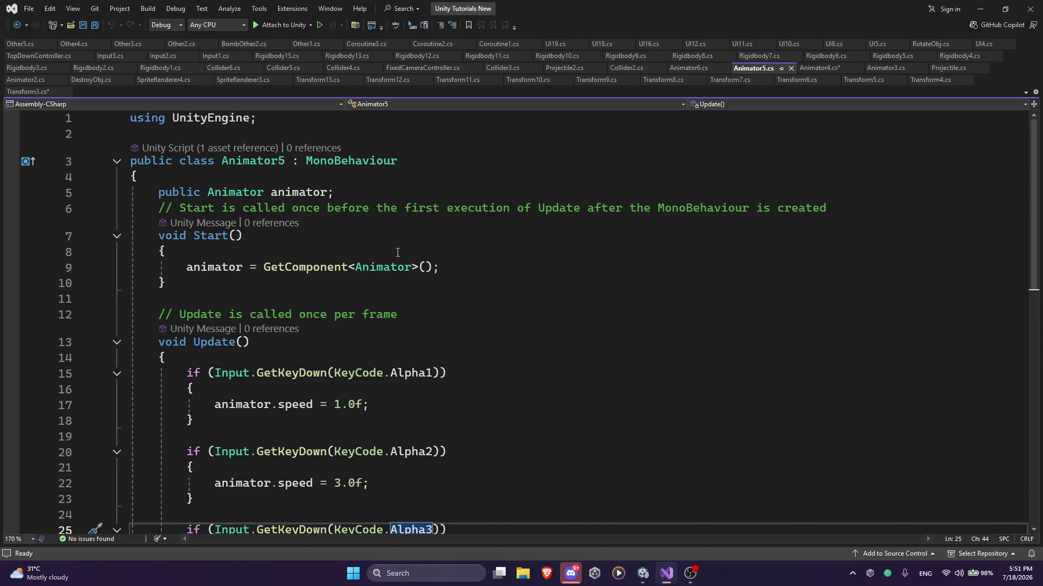
drag(357, 196, 153, 194)
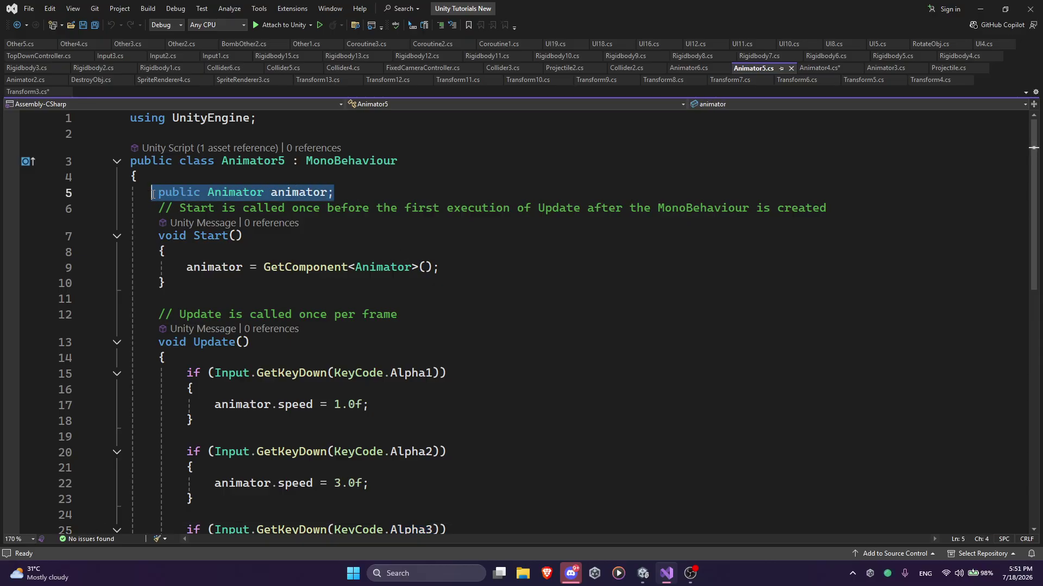
click(325, 180)
drag(372, 197, 161, 196)
click(263, 193)
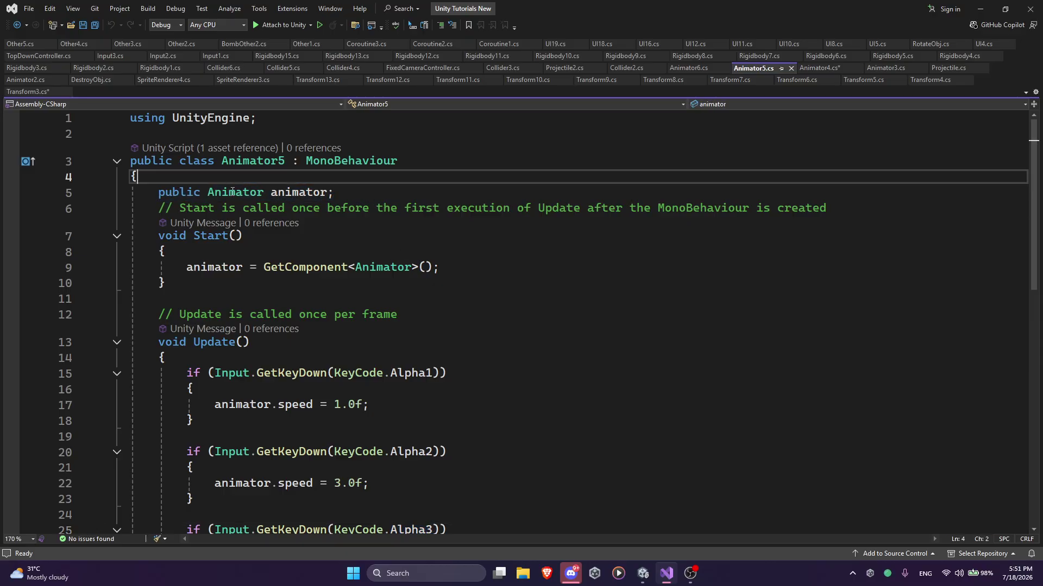
Highlight in turn the animator.speed assignments of 1.0f, 3.0f and 0.0f in Update's Alpha1, Alpha2 and Alpha3 key checks
scroll(206, 301, down, 3)
mouse_move(214, 268)
mouse_down()
mouse_move(393, 263)
mouse_move(221, 264)
mouse_up()
click(221, 265)
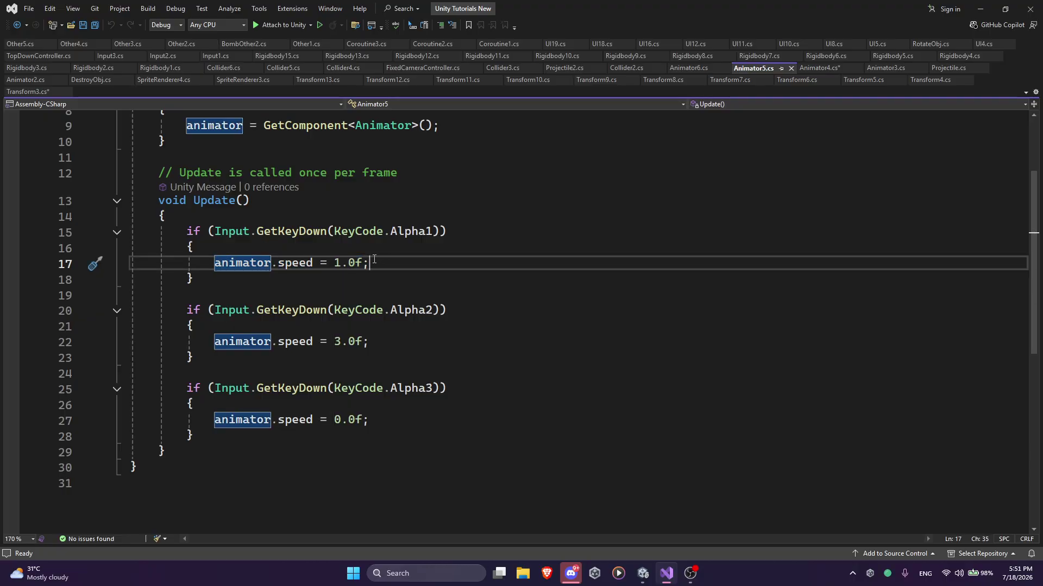
drag(373, 262, 214, 263)
click(195, 278)
mouse_move(214, 341)
mouse_down()
mouse_move(414, 347)
mouse_move(217, 343)
mouse_up()
click(414, 342)
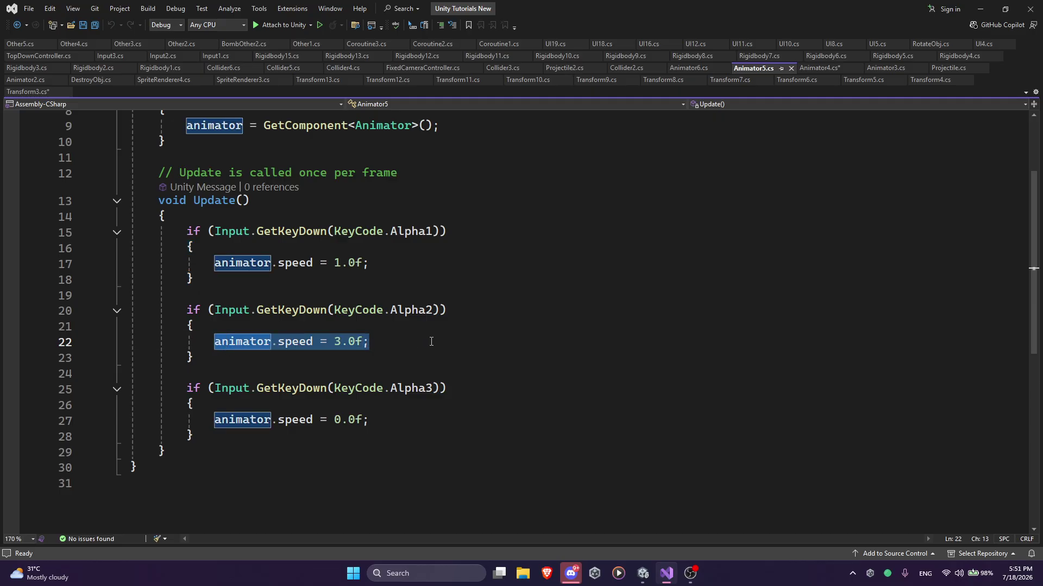
drag(431, 342, 210, 341)
drag(409, 428, 215, 418)
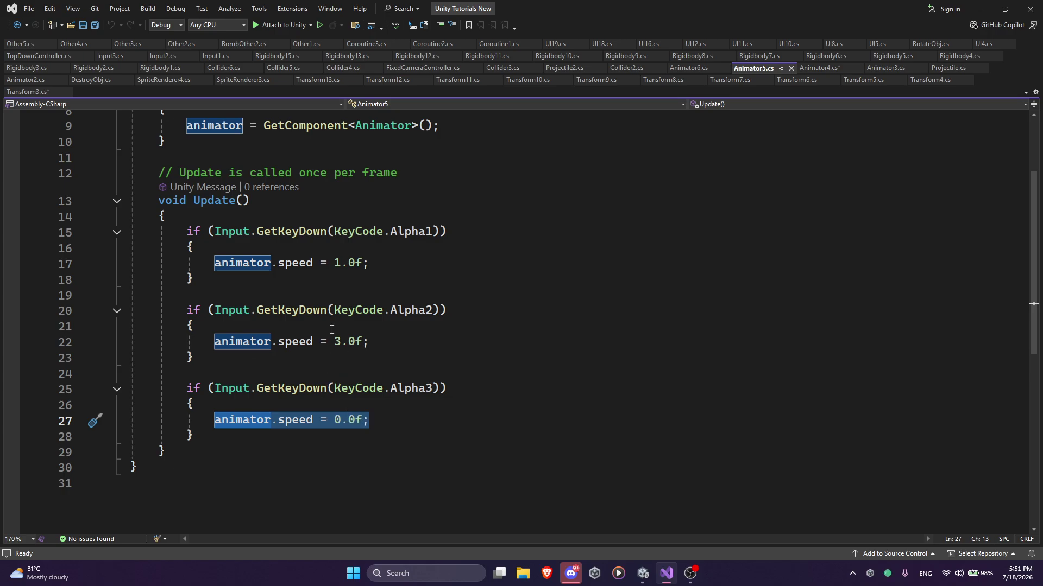
drag(373, 420, 216, 419)
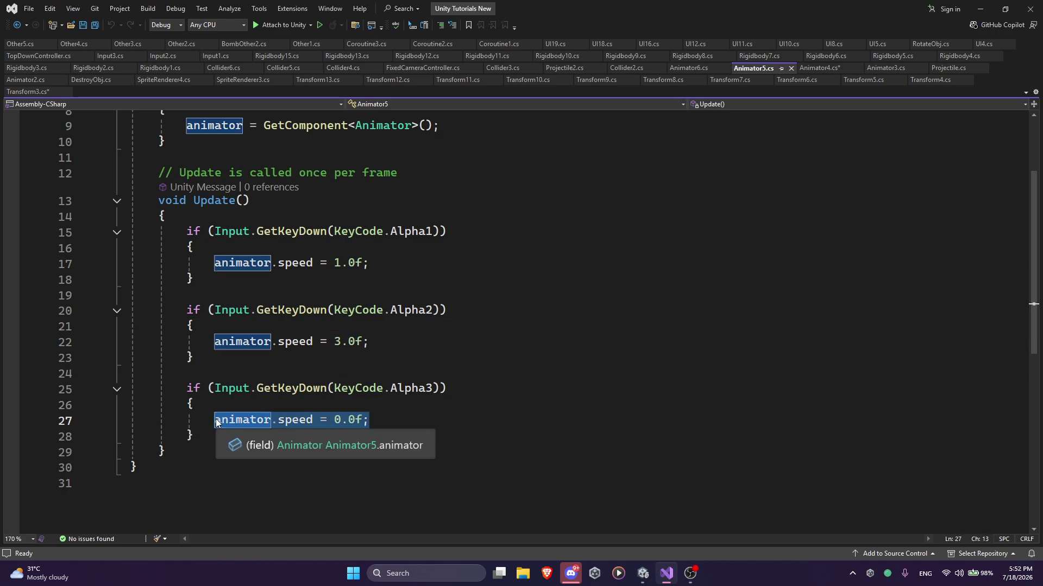
click(216, 419)
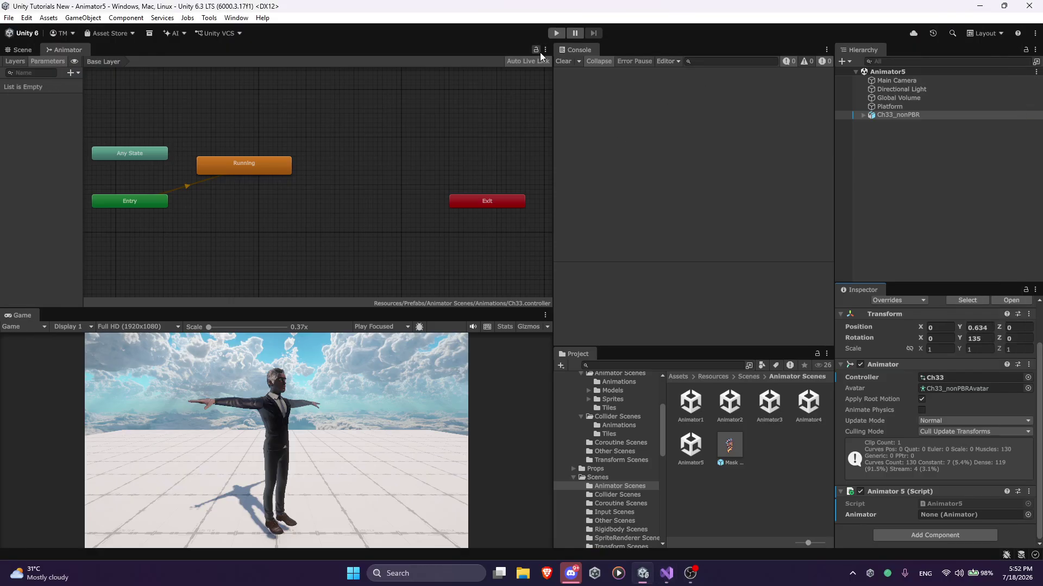
Show the Scene view in Unity, turn off 2D mode and orbit to bring the Ch33_nonPBR character into view
click(25, 49)
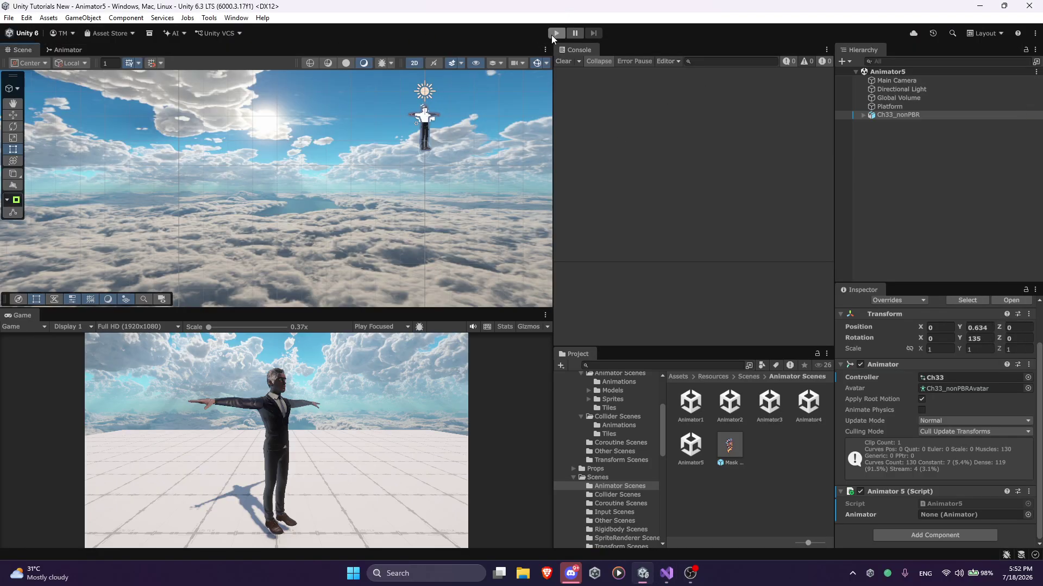
click(412, 63)
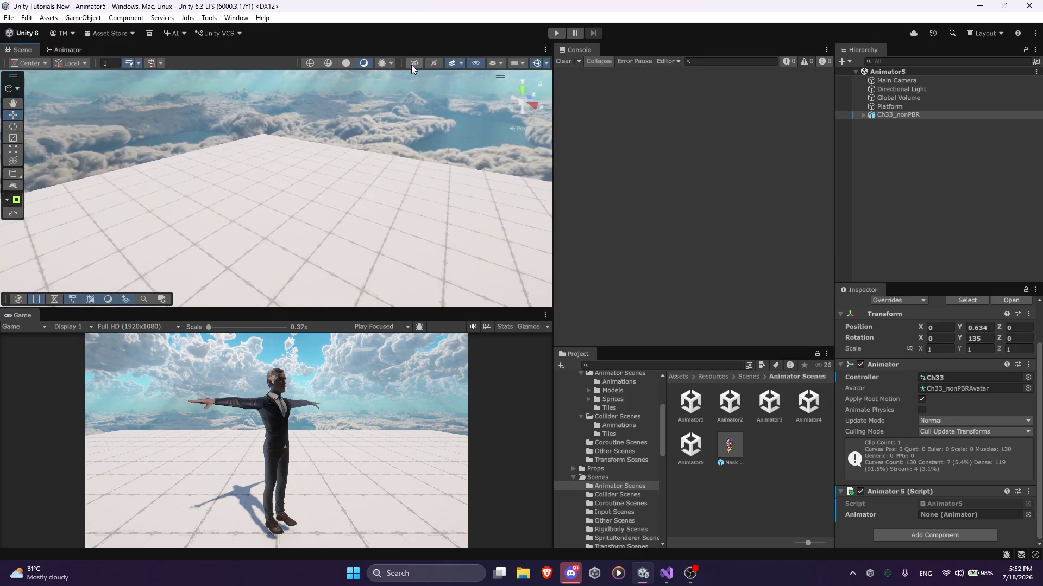
right_drag(412, 163, 353, 195)
Play-test the running animation on Ch33_nonPBR, exit play mode and clear the console entries
click(556, 33)
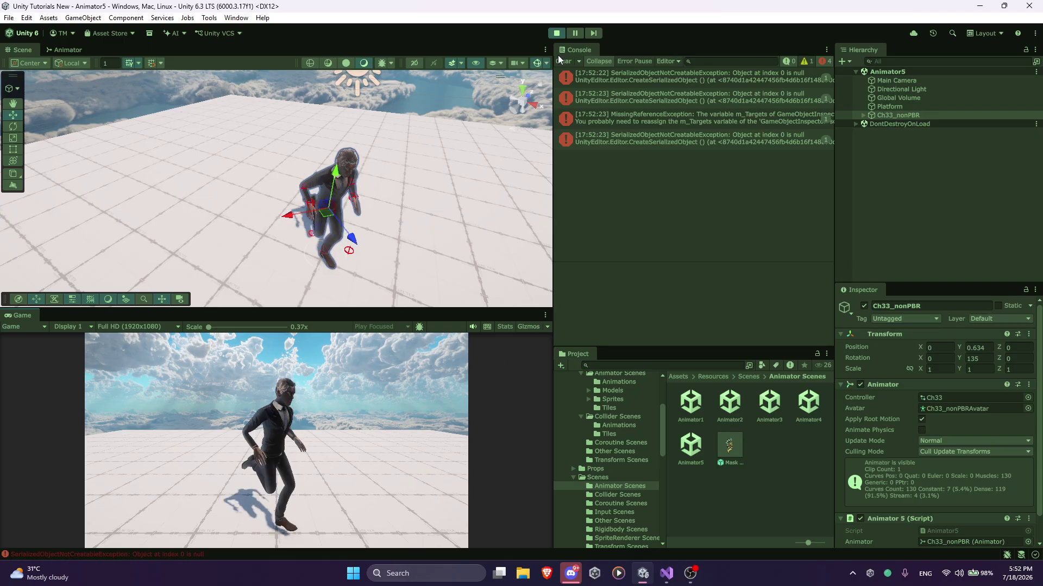
key(ctrl+p)
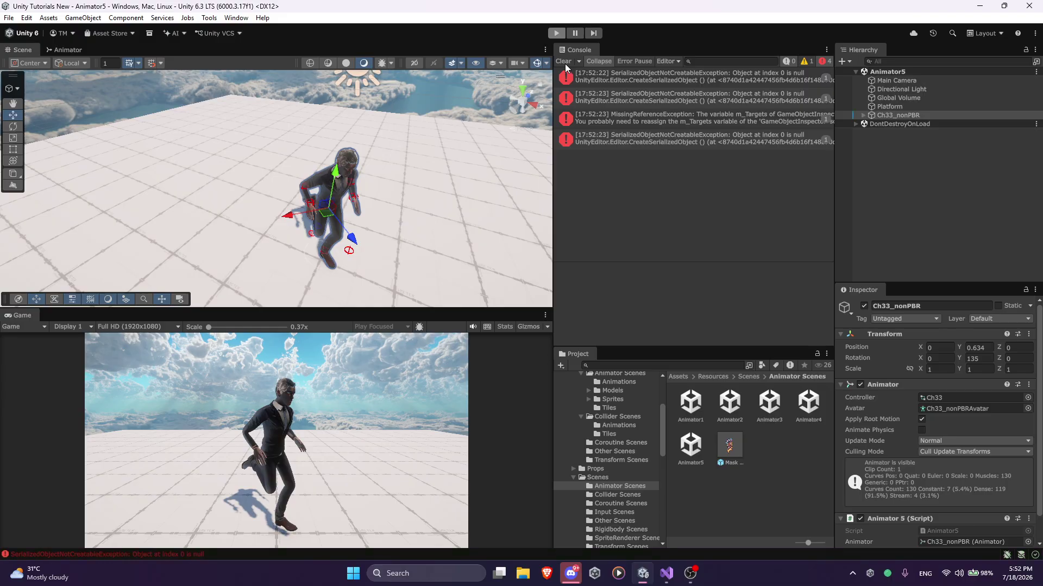
click(564, 64)
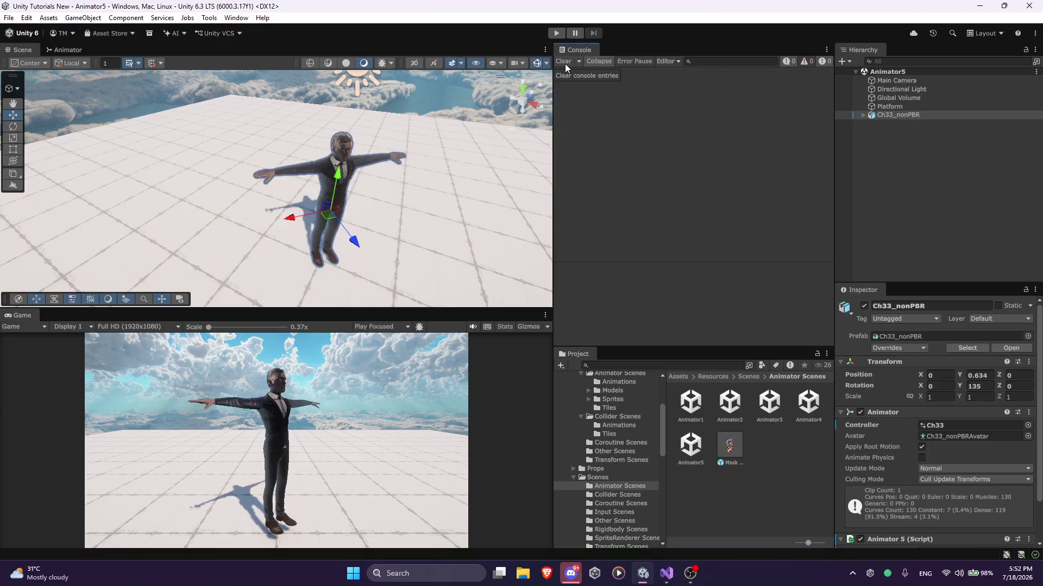